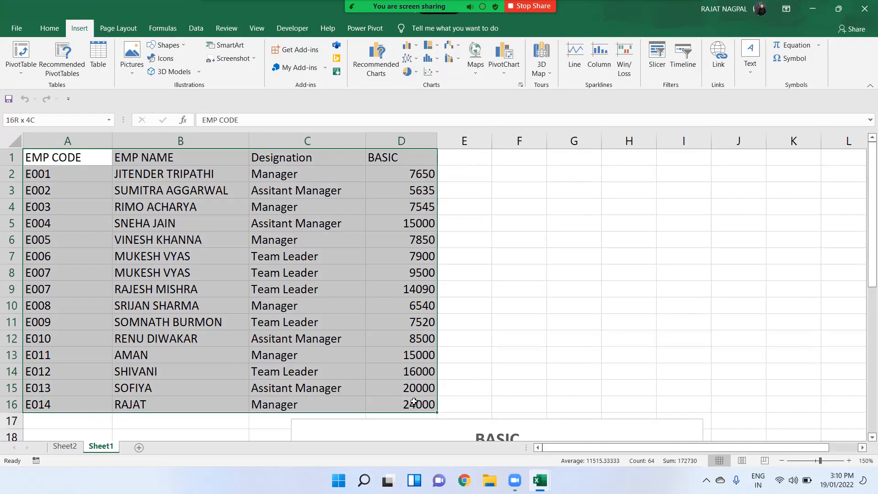
Delete the existing BASIC chart below the employee table on Sheet1
{"action": "left_click", "coordinate": [406, 420]}
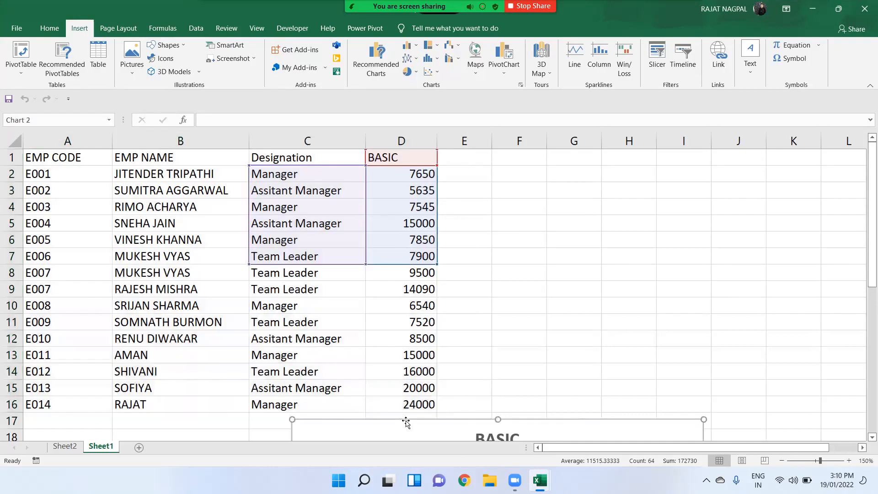
{"action": "key", "text": "Delete"}
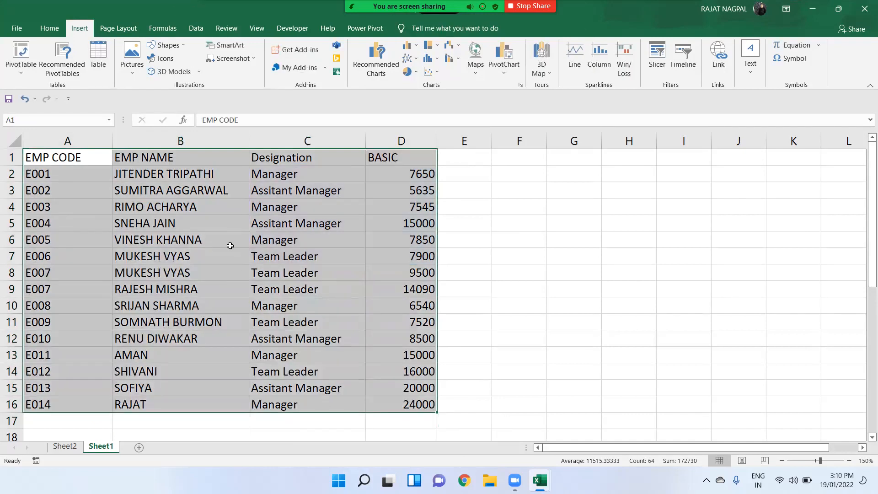
{"action": "left_click_drag", "start_coordinate": [66, 156], "coordinate": [406, 408]}
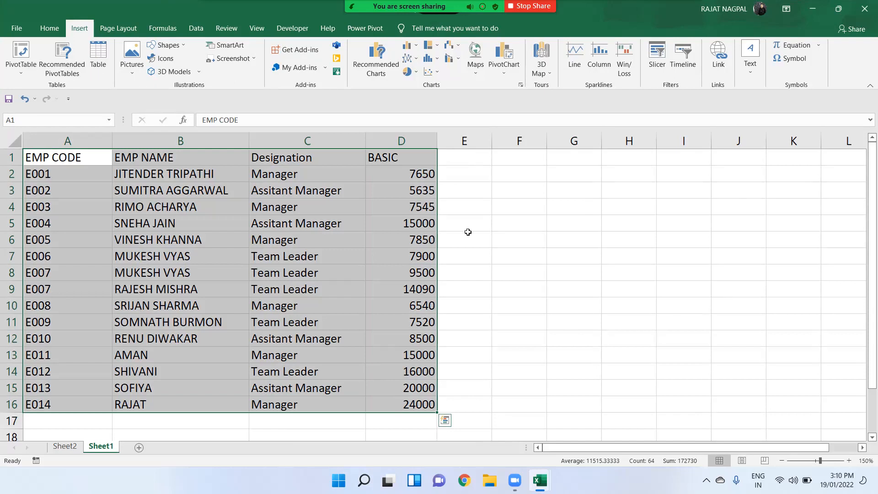
{"action": "left_click", "coordinate": [511, 78]}
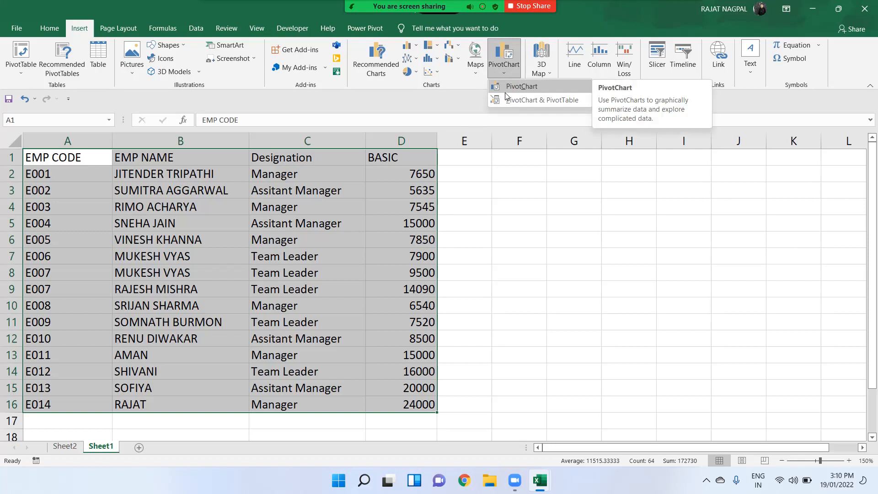
{"action": "left_click", "coordinate": [503, 68]}
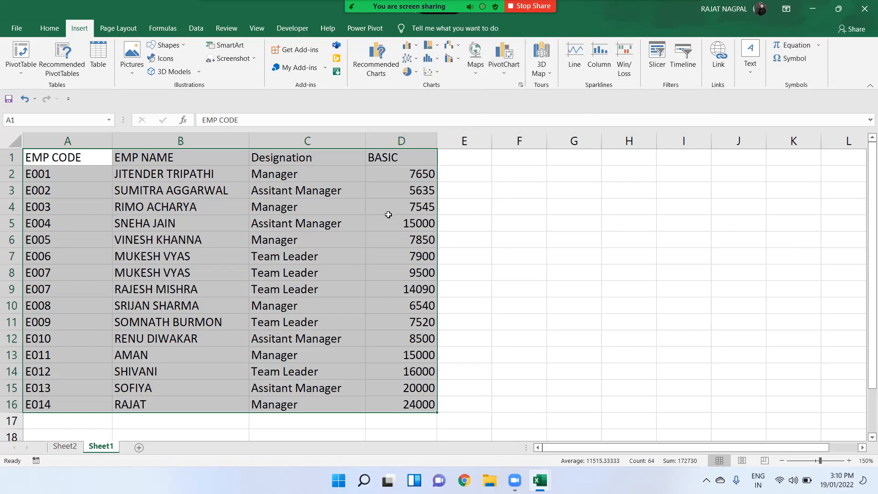
{"action": "left_click", "coordinate": [503, 69]}
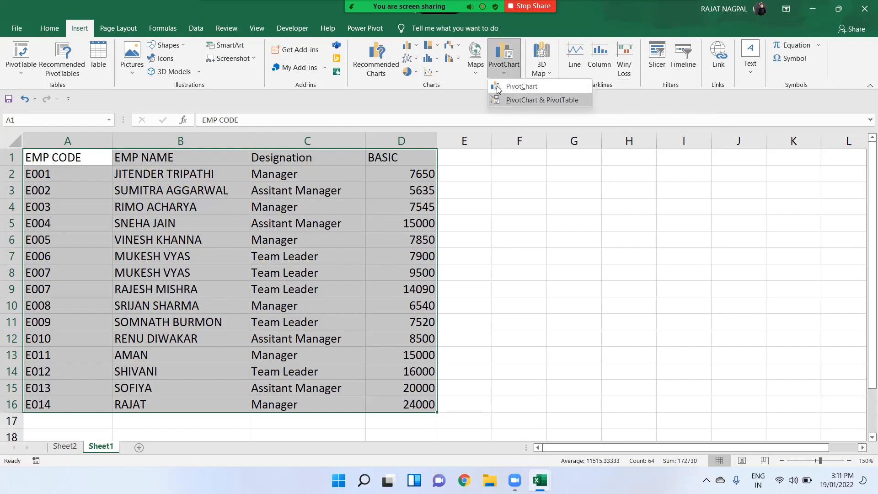
{"action": "key", "text": "Escape"}
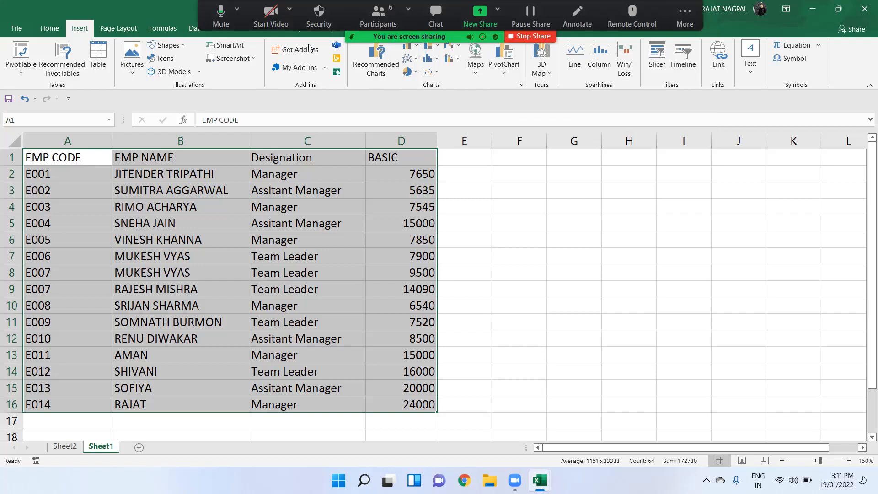
Insert a PivotChart from the employee data in Sheet1!$A$1:$D$16, placed on a new worksheet
{"action": "left_click_drag", "start_coordinate": [90, 159], "coordinate": [406, 403]}
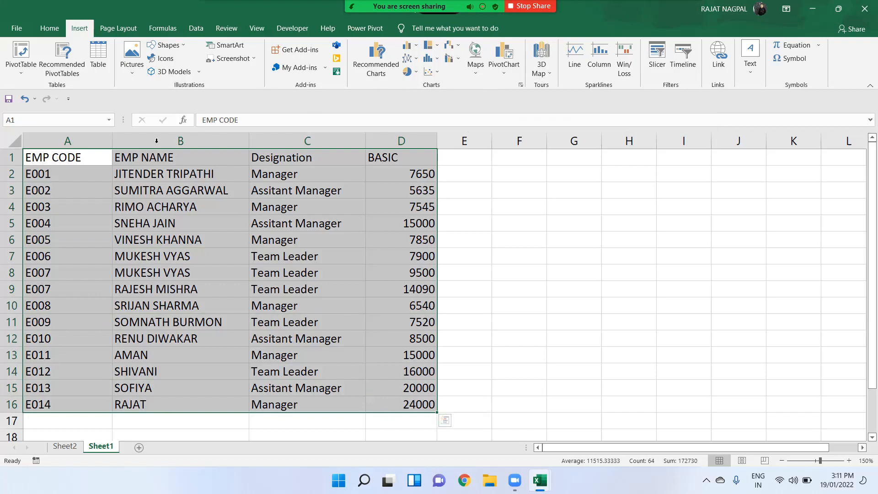
{"action": "left_click", "coordinate": [504, 72]}
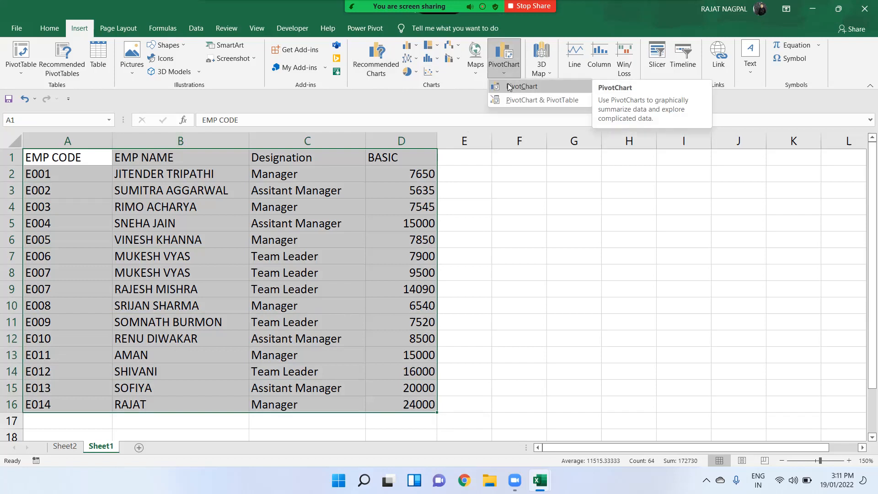
{"action": "left_click", "coordinate": [508, 87]}
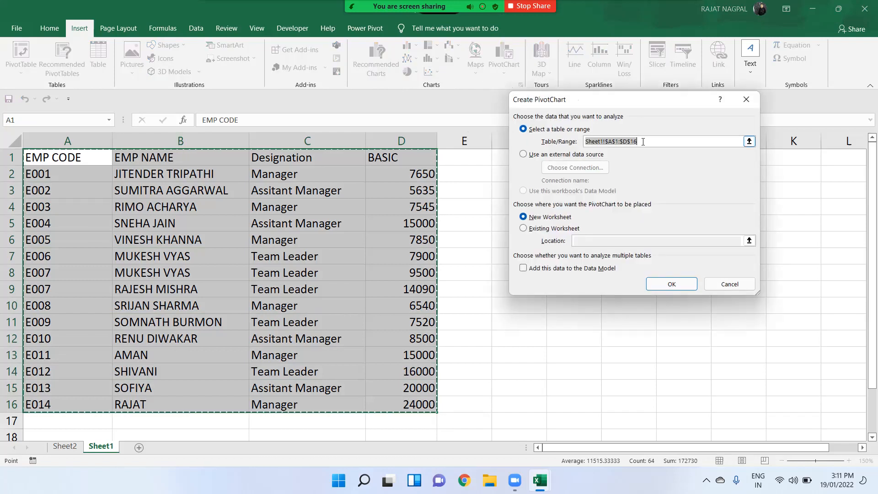
{"action": "left_click", "coordinate": [666, 141]}
{"action": "double_click", "coordinate": [607, 139]}
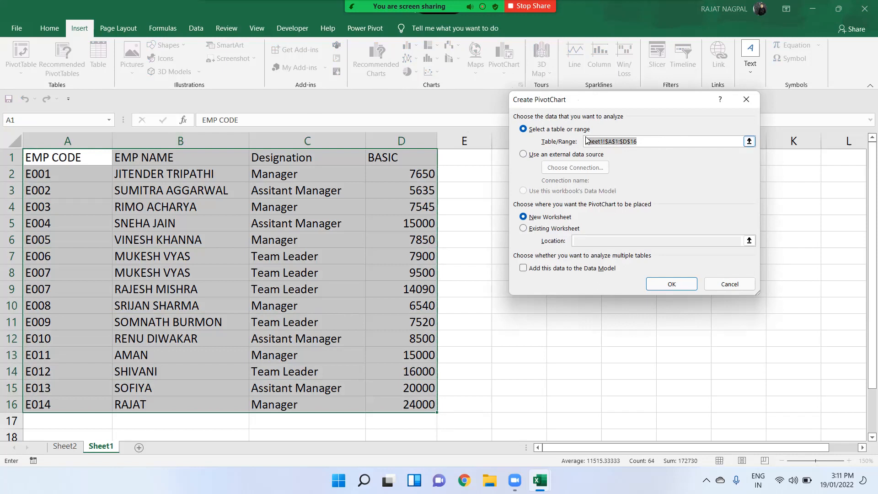
{"action": "left_click", "coordinate": [554, 218]}
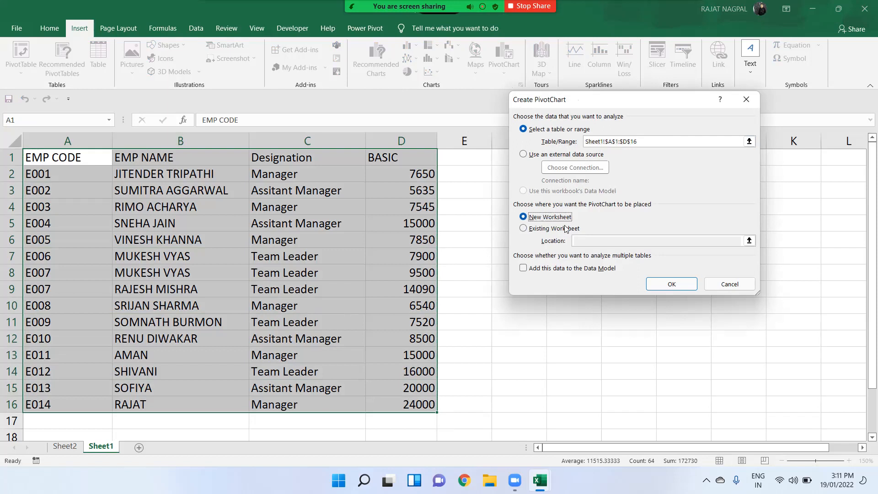
{"action": "left_click", "coordinate": [679, 286]}
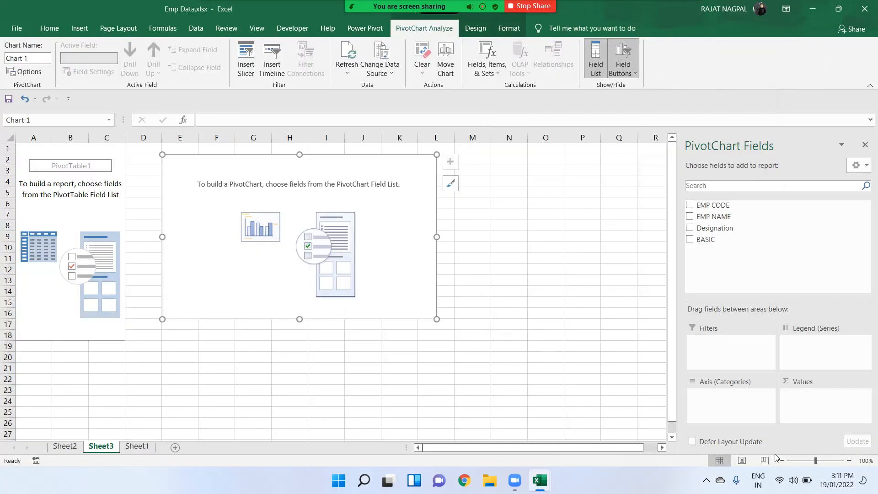
Add the Designation, EMP NAME and BASIC fields to the PivotChart
{"action": "left_click", "coordinate": [849, 461]}
{"action": "left_click", "coordinate": [849, 461]}
{"action": "left_click", "coordinate": [849, 461]}
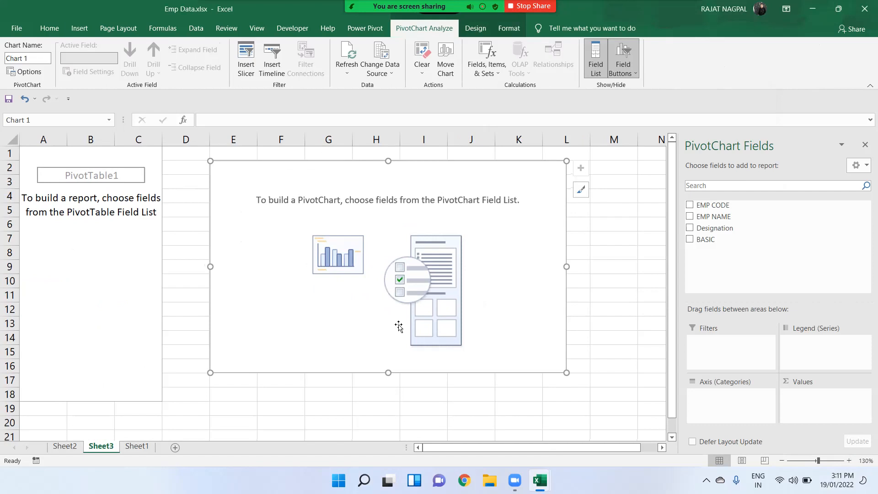
{"action": "left_click", "coordinate": [781, 460]}
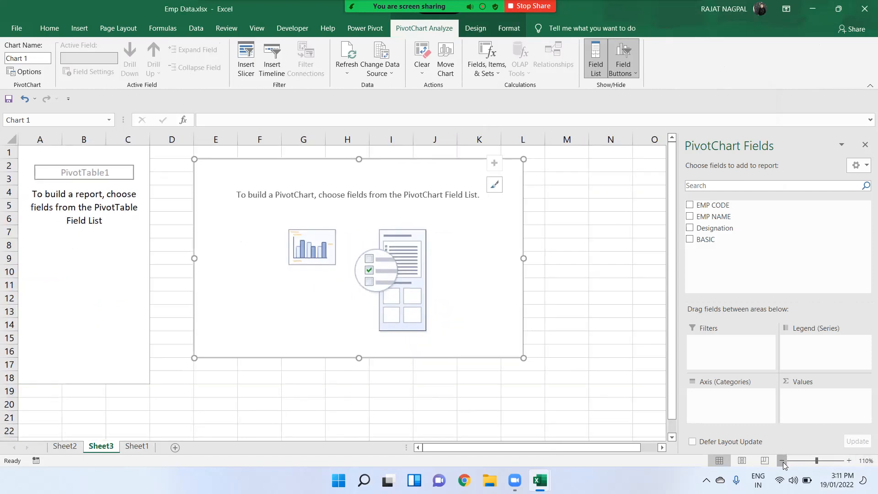
{"action": "left_click", "coordinate": [781, 460]}
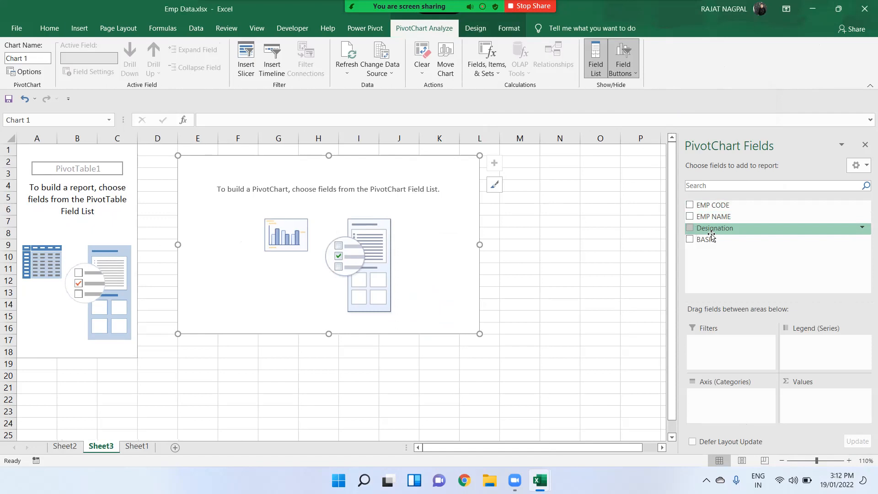
{"action": "left_click", "coordinate": [689, 228]}
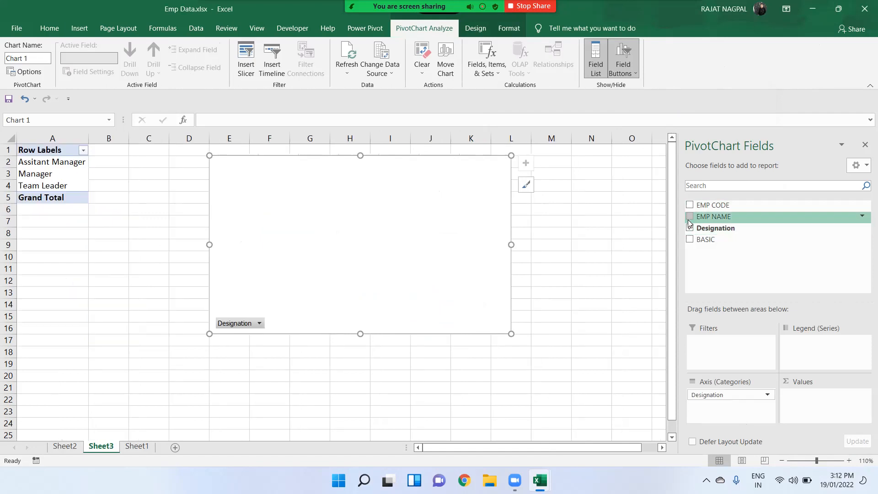
{"action": "left_click", "coordinate": [690, 217]}
{"action": "left_click", "coordinate": [690, 239]}
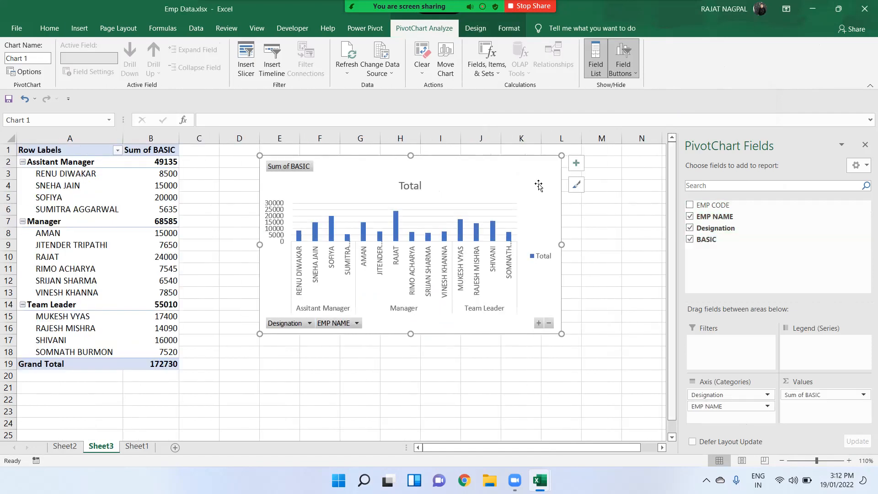
Enlarge the PivotChart and reposition it beside the PivotTable
{"action": "left_click_drag", "start_coordinate": [257, 335], "coordinate": [185, 398]}
{"action": "left_click_drag", "start_coordinate": [330, 181], "coordinate": [390, 183]}
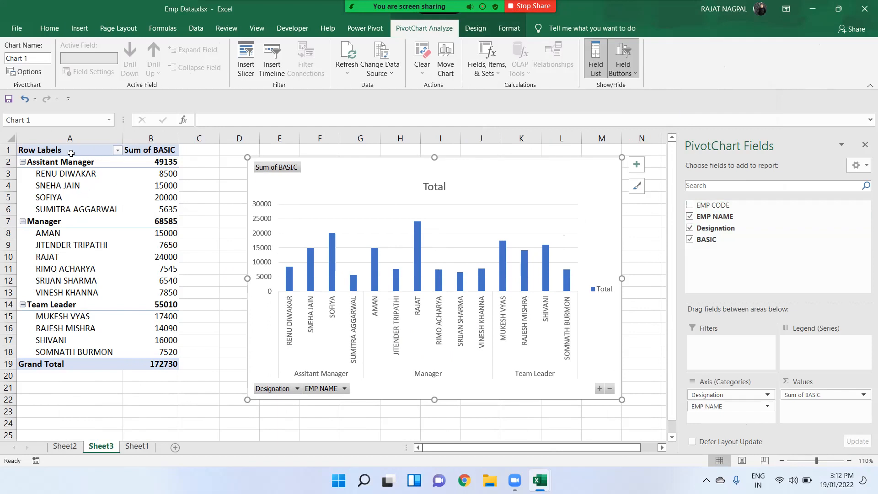
{"action": "left_click_drag", "start_coordinate": [69, 151], "coordinate": [145, 367]}
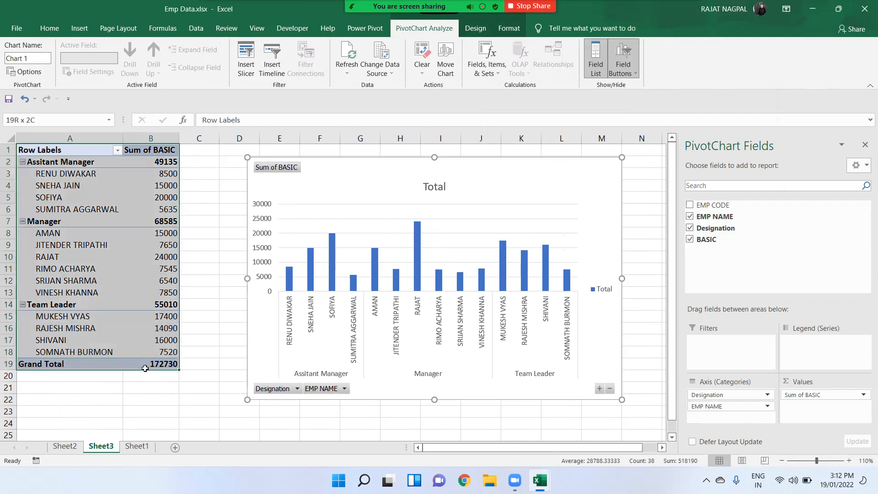
{"action": "left_click", "coordinate": [383, 183]}
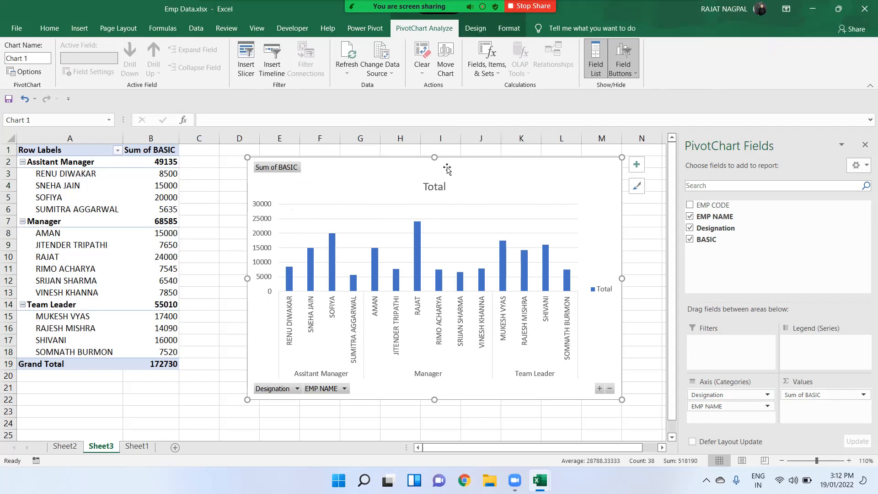
{"action": "left_click", "coordinate": [475, 28]}
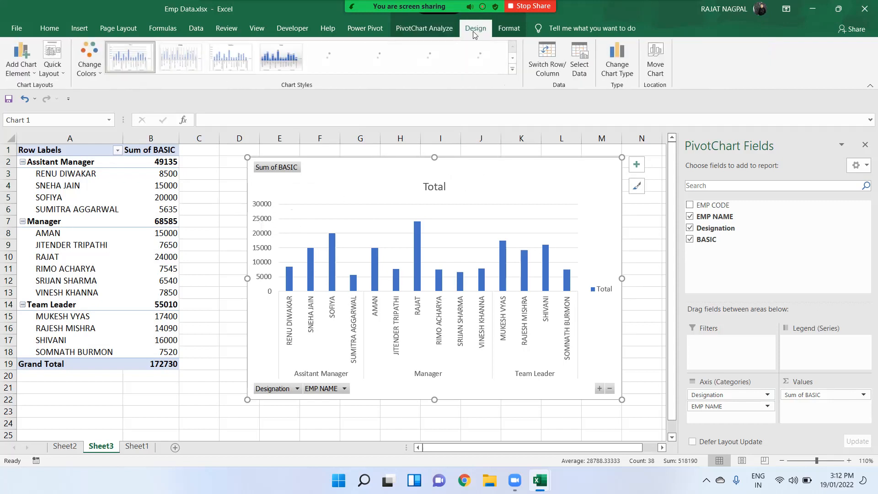
{"action": "left_click", "coordinate": [25, 68]}
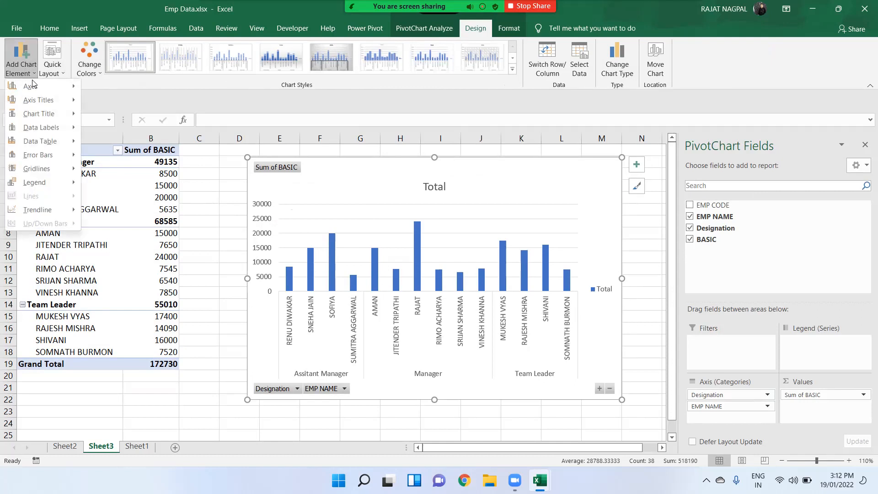
{"action": "mouse_move", "coordinate": [38, 100]}
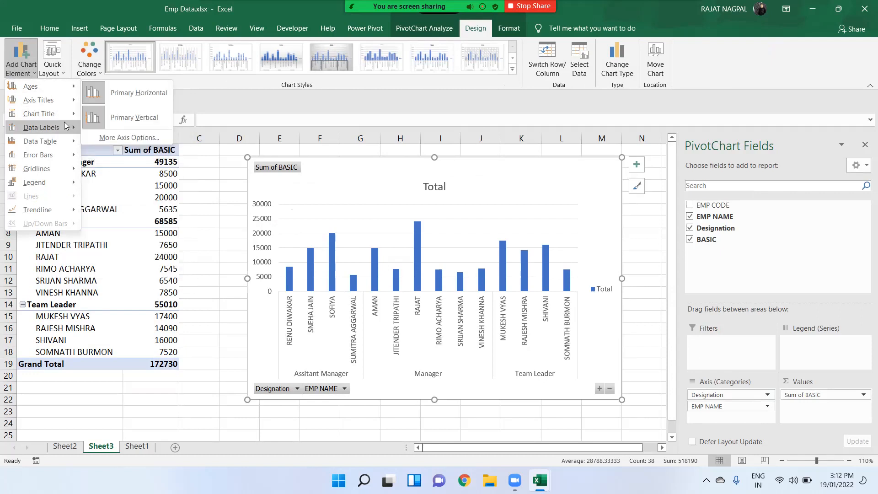
{"action": "mouse_move", "coordinate": [66, 126]}
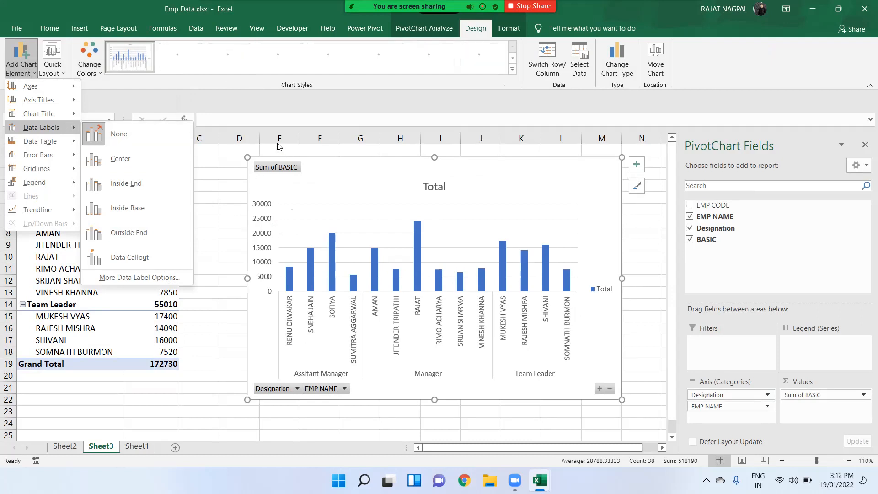
{"action": "left_click", "coordinate": [237, 147]}
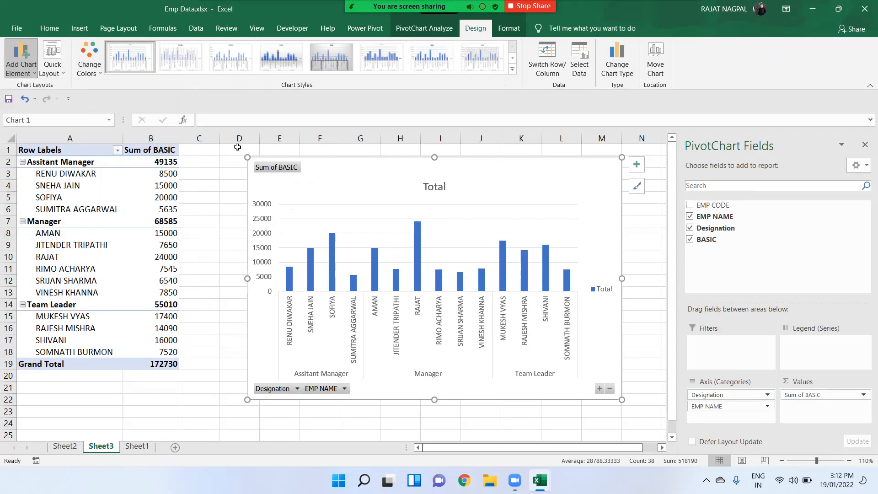
{"action": "left_click", "coordinate": [424, 36]}
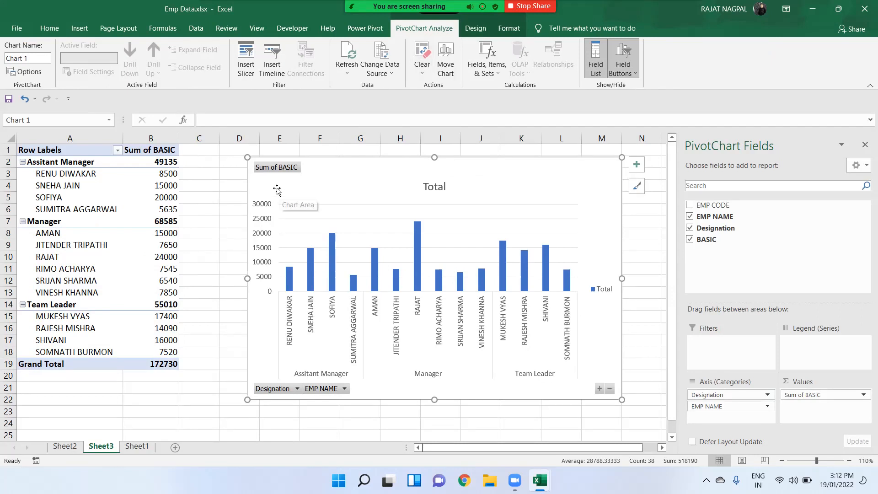
{"action": "left_click", "coordinate": [482, 30]}
{"action": "left_click", "coordinate": [449, 31]}
Make the PivotChart slightly smaller and move it closer to the PivotTable
{"action": "left_click", "coordinate": [849, 461]}
{"action": "left_click", "coordinate": [848, 460]}
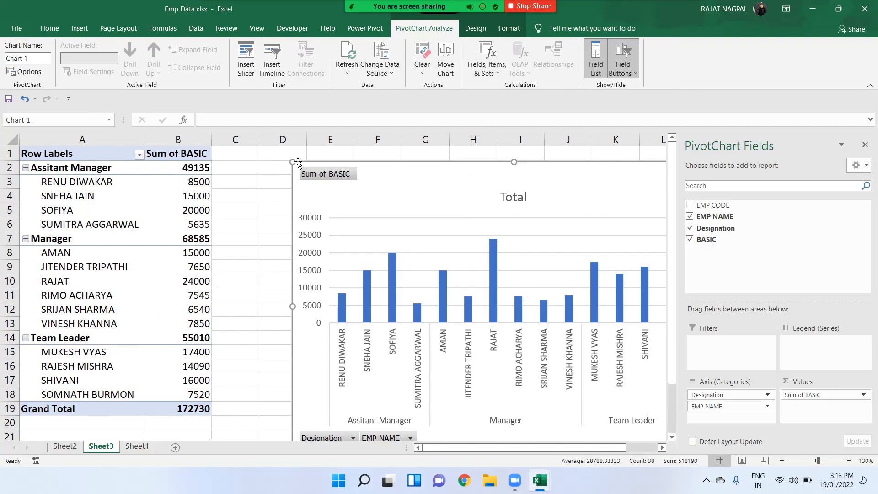
{"action": "left_click_drag", "start_coordinate": [293, 161], "coordinate": [337, 185]}
{"action": "left_click_drag", "start_coordinate": [433, 194], "coordinate": [346, 165]}
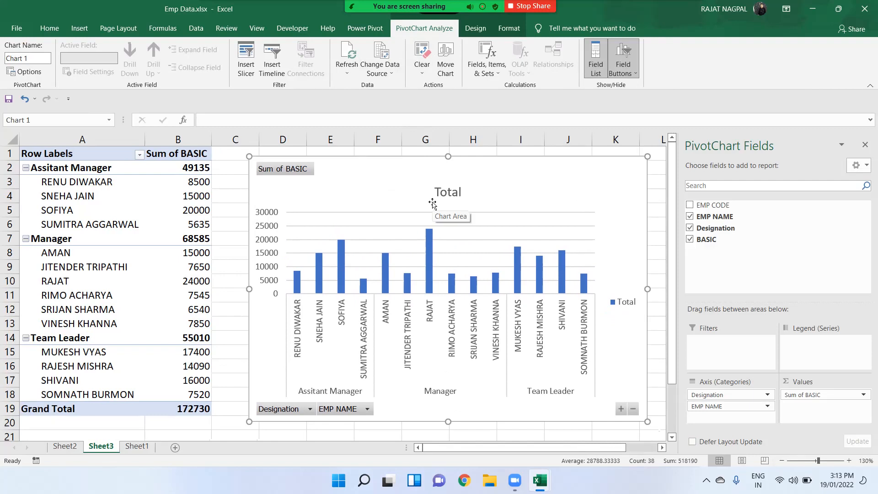
Remove the EMP NAME field from the PivotChart, keeping only Designation and BASIC
{"action": "left_click_drag", "start_coordinate": [81, 153], "coordinate": [151, 394]}
{"action": "left_click", "coordinate": [366, 191]}
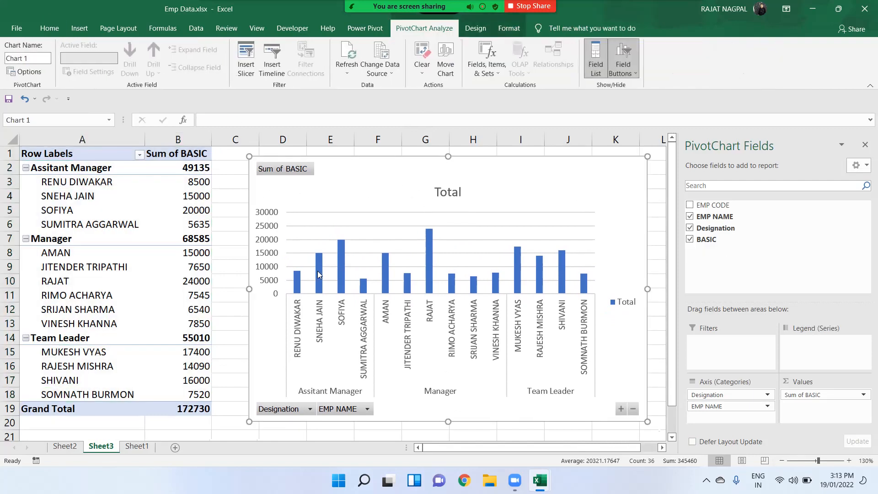
{"action": "left_click", "coordinate": [690, 216]}
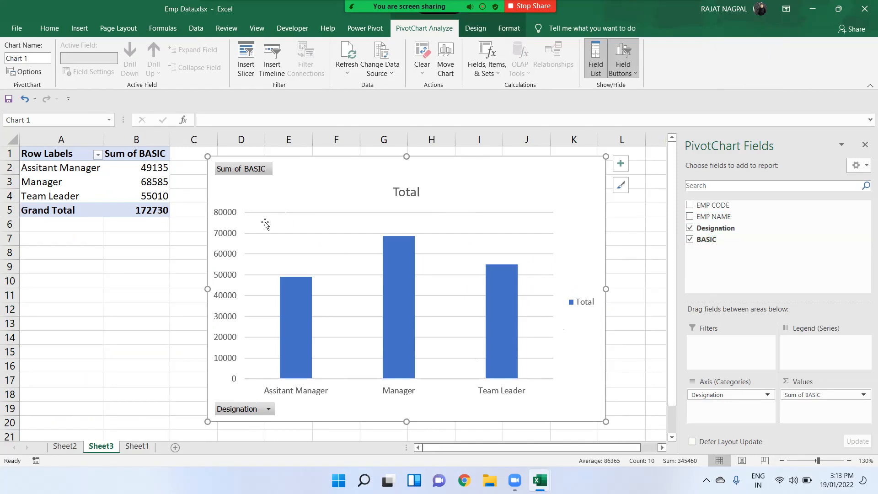
{"action": "left_click_drag", "start_coordinate": [35, 169], "coordinate": [33, 195]}
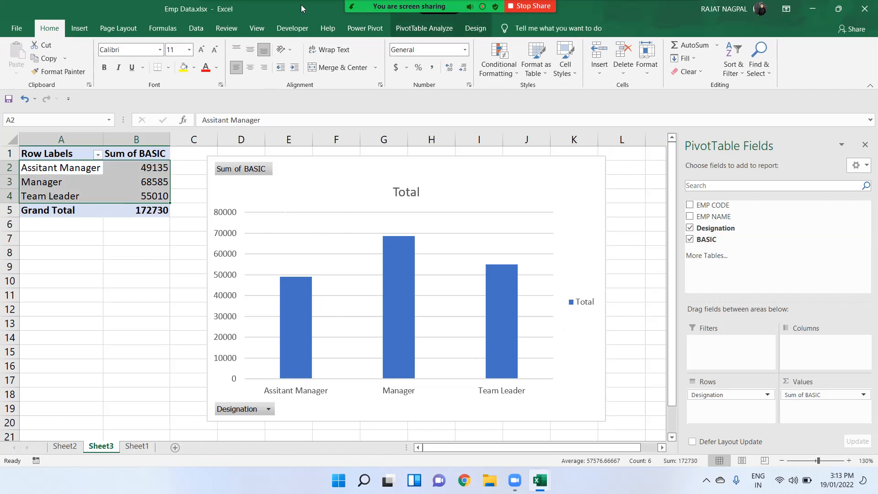
{"action": "left_click", "coordinate": [220, 13]}
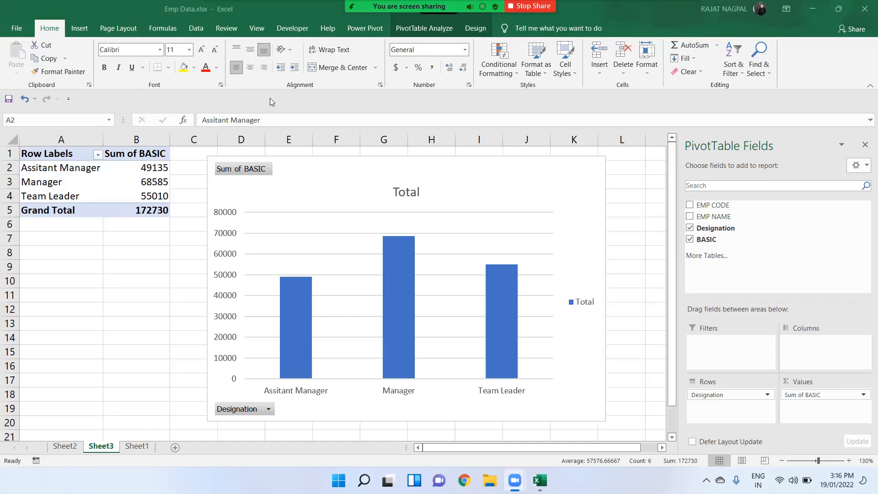
Review the PivotChart's analysis commands and the choices for inserting a PivotChart alone or together with a PivotTable
{"action": "left_click", "coordinate": [291, 171]}
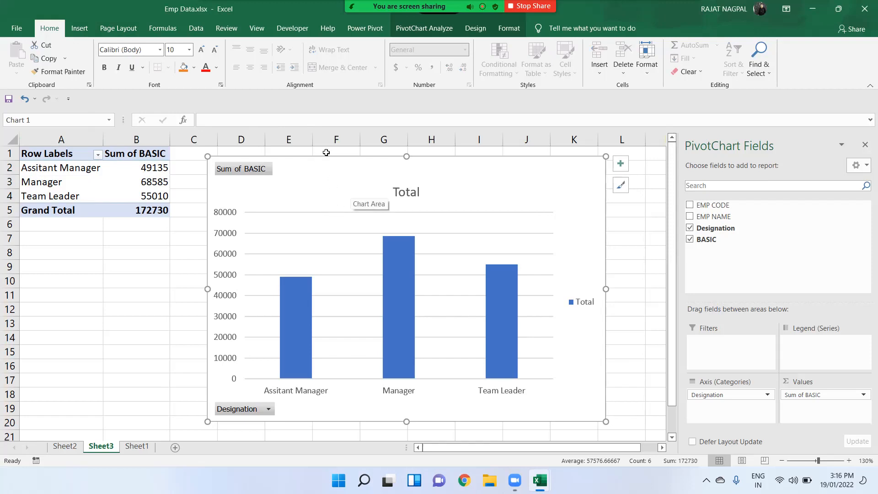
{"action": "left_click", "coordinate": [80, 29]}
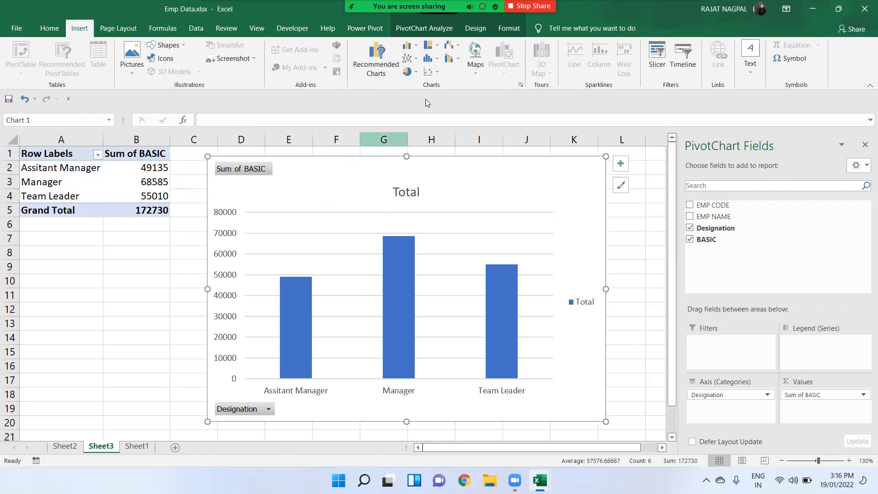
{"action": "left_click", "coordinate": [436, 35]}
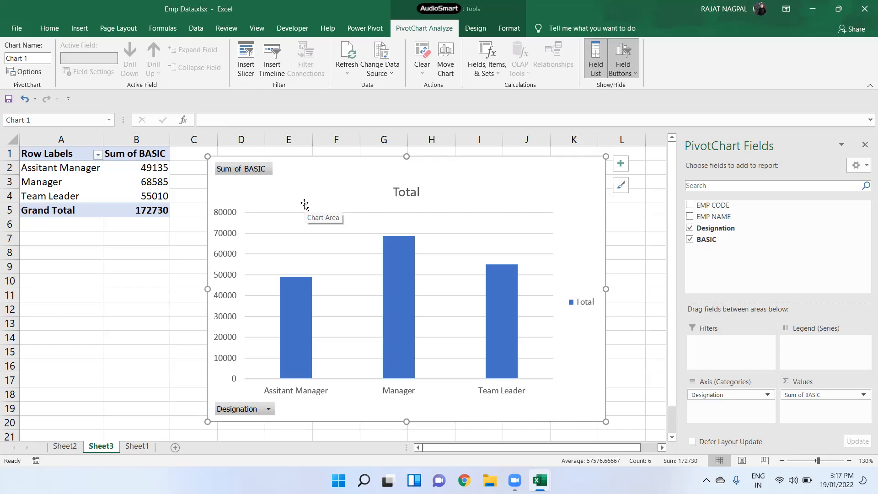
{"action": "left_click", "coordinate": [79, 27]}
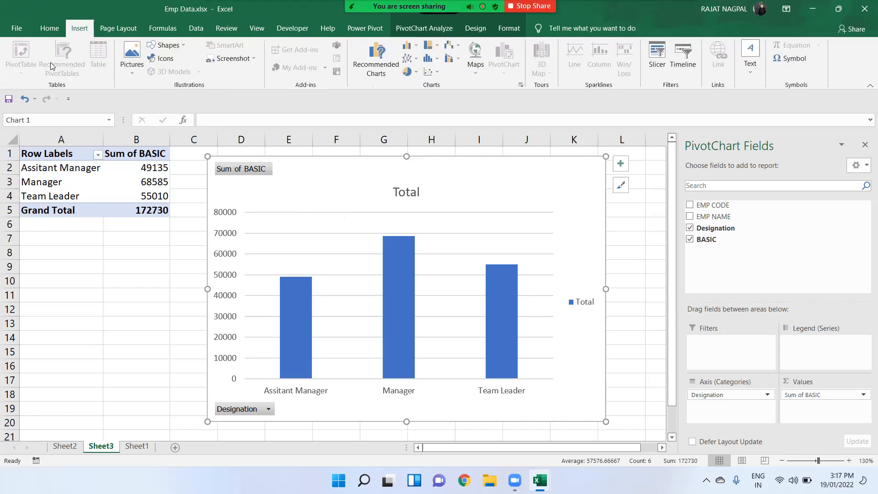
{"action": "left_click", "coordinate": [45, 277]}
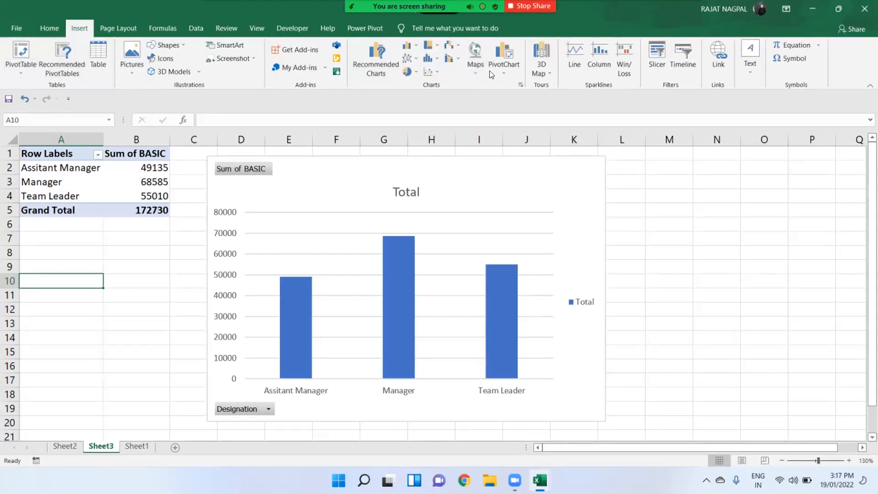
{"action": "left_click", "coordinate": [503, 70]}
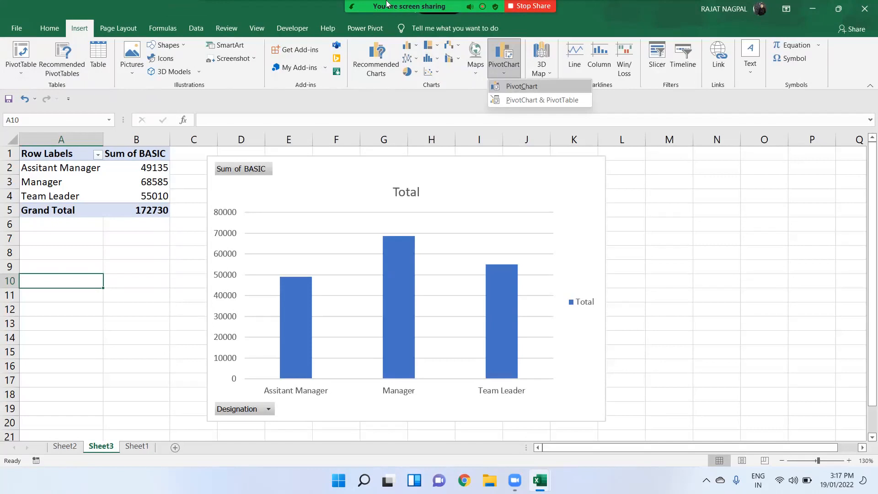
{"action": "mouse_move", "coordinate": [380, 11]}
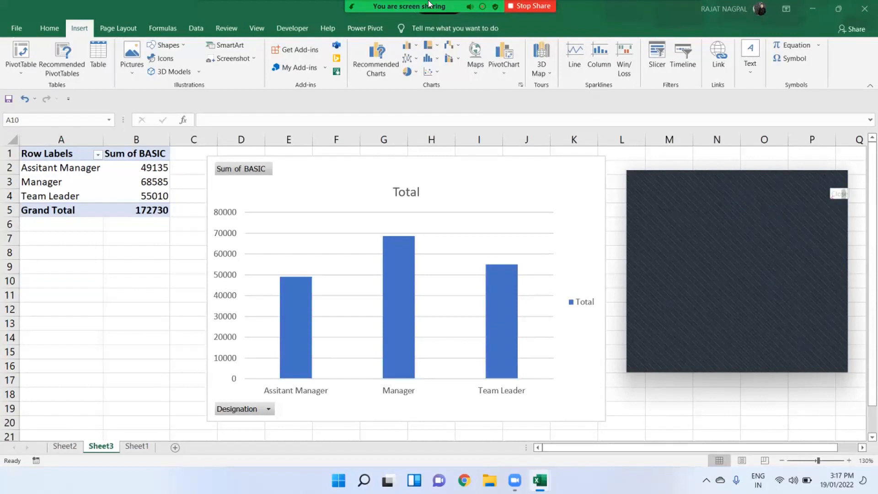
{"action": "mouse_move", "coordinate": [416, 9]}
{"action": "left_click", "coordinate": [373, 6]}
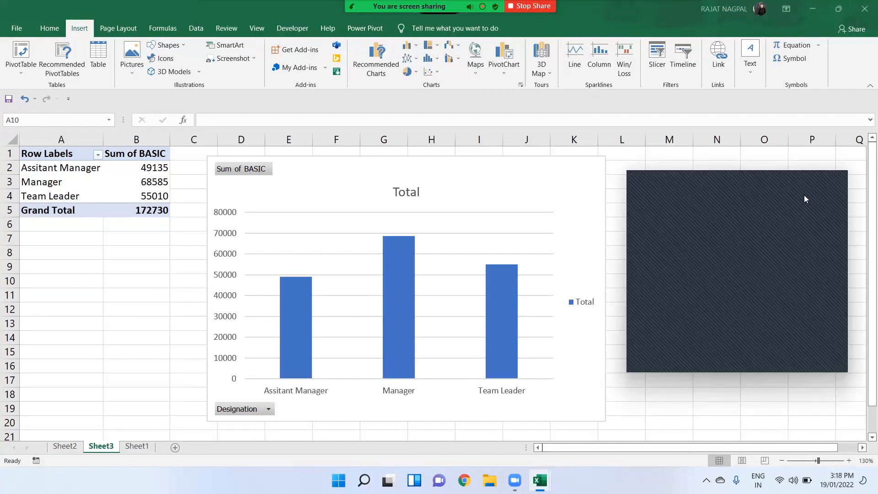
{"action": "left_click", "coordinate": [838, 178]}
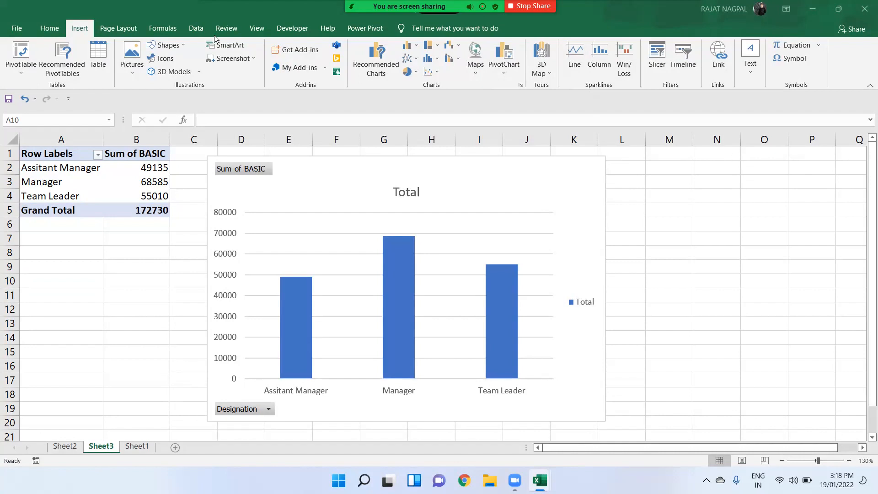
{"action": "mouse_move", "coordinate": [345, 29]}
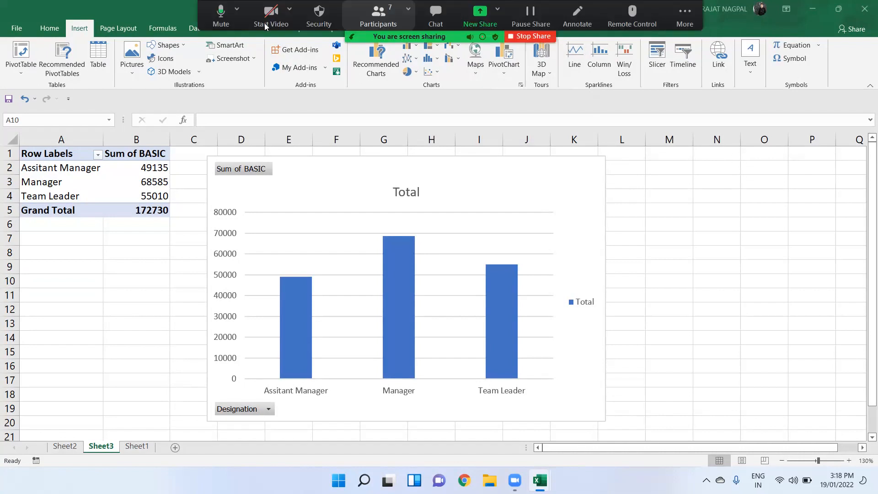
{"action": "left_click", "coordinate": [197, 28]}
{"action": "left_click", "coordinate": [80, 28]}
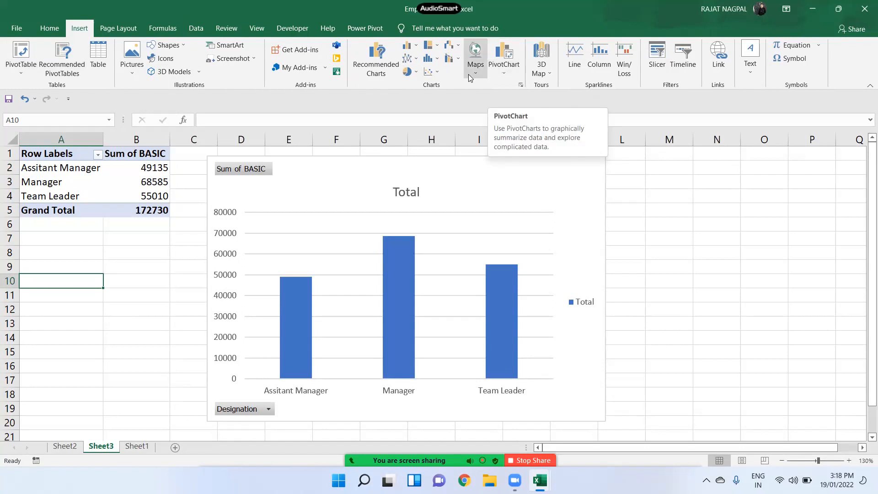
{"action": "left_click", "coordinate": [193, 31]}
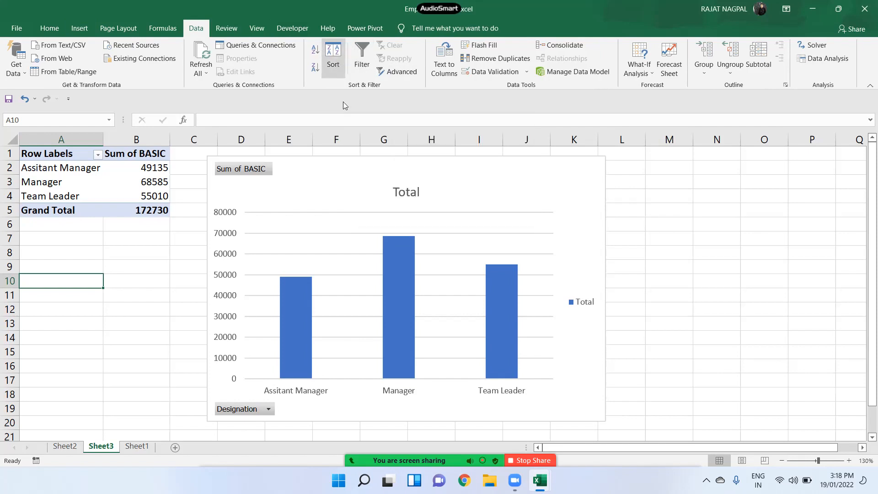
Move the PivotChart farther away from the PivotTable, leaving about one and a half empty columns between them
{"action": "left_click_drag", "start_coordinate": [341, 163], "coordinate": [405, 160]}
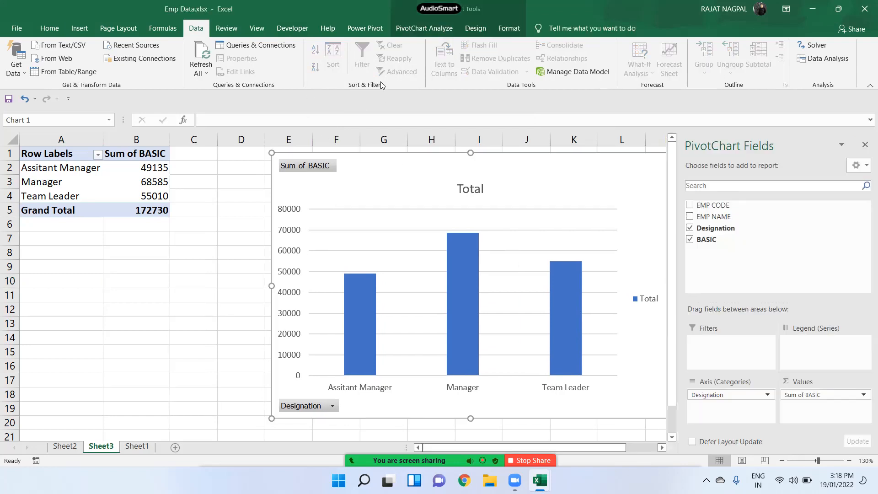
{"action": "left_click", "coordinate": [165, 170]}
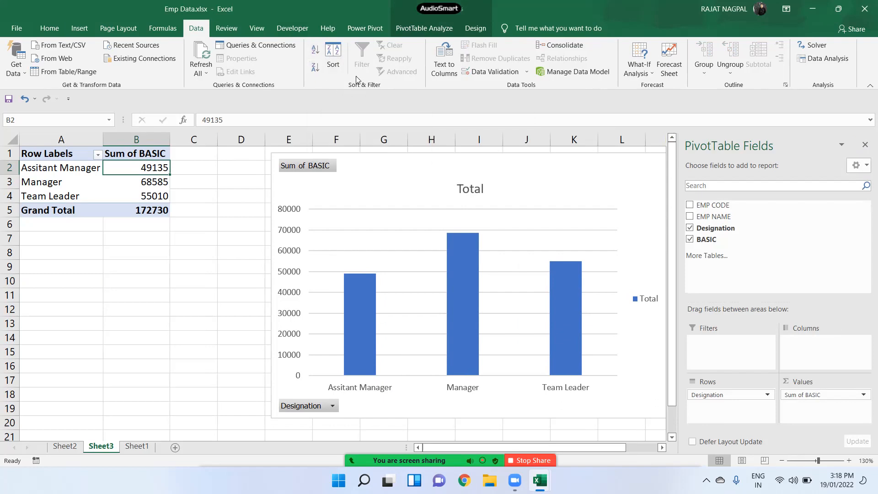
{"action": "left_click_drag", "start_coordinate": [372, 171], "coordinate": [348, 169]}
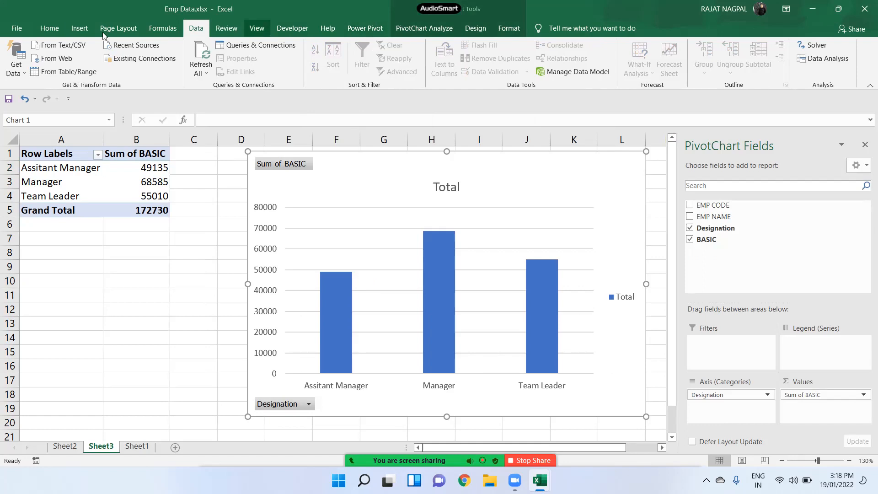
Review the sort and filter choices available for worksheet data
{"action": "left_click", "coordinate": [69, 32]}
{"action": "left_click", "coordinate": [42, 31]}
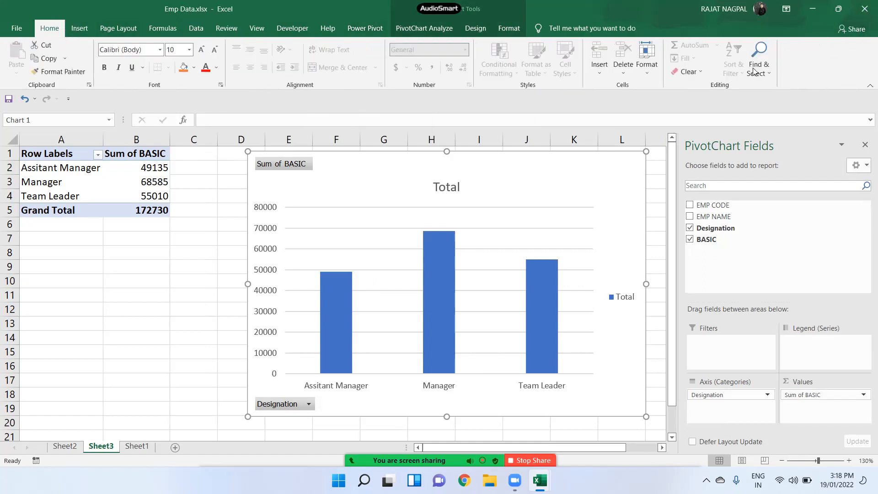
{"action": "left_click", "coordinate": [214, 233]}
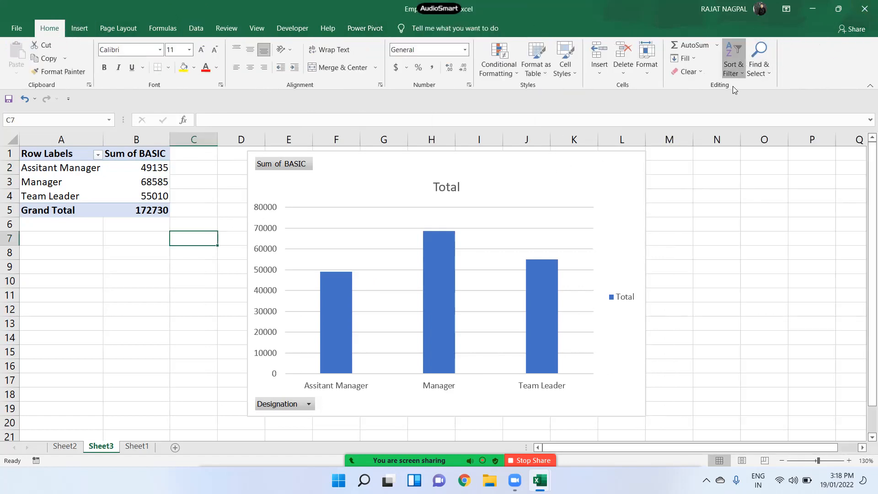
{"action": "left_click", "coordinate": [733, 67]}
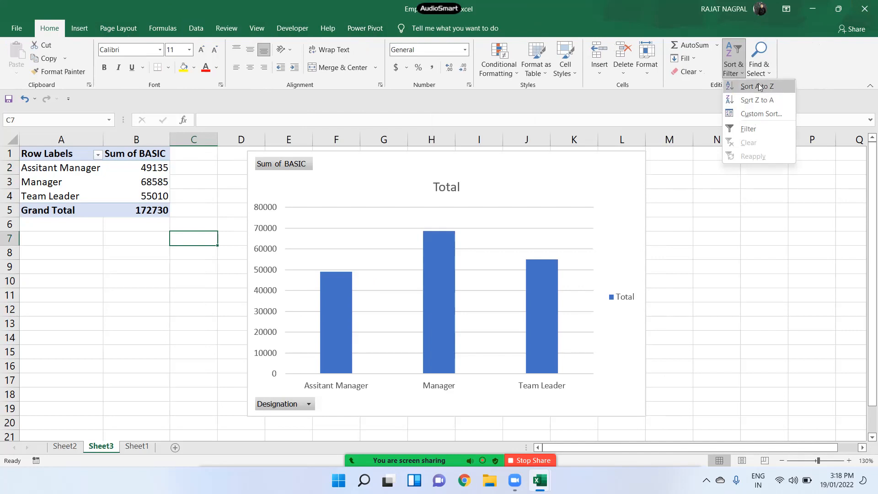
Sort the employee records on Sheet1 from A to Z by EMP NAME, expanding the selection to all columns
{"action": "left_click", "coordinate": [200, 32]}
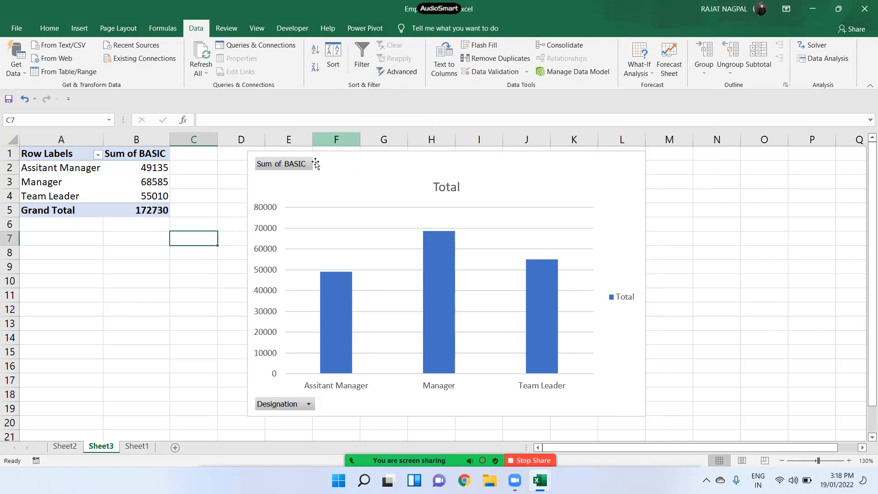
{"action": "left_click", "coordinate": [137, 446]}
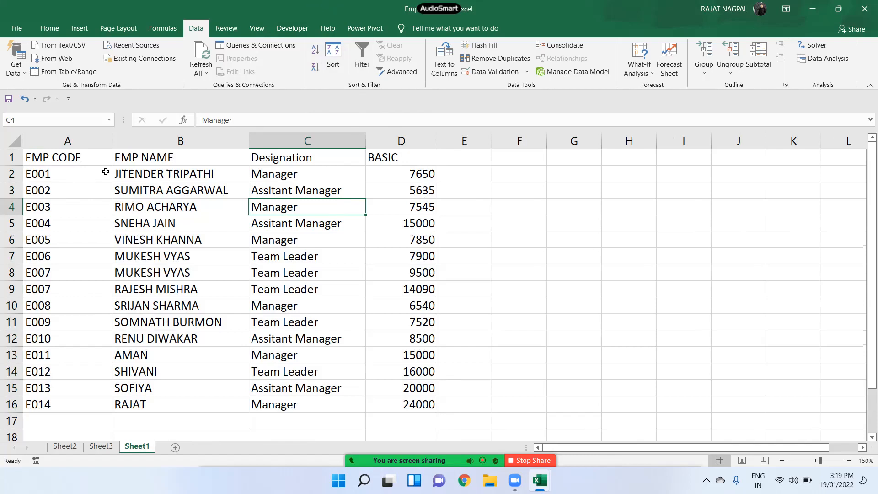
{"action": "left_click", "coordinate": [130, 171]}
{"action": "left_click_drag", "start_coordinate": [138, 187], "coordinate": [141, 411]}
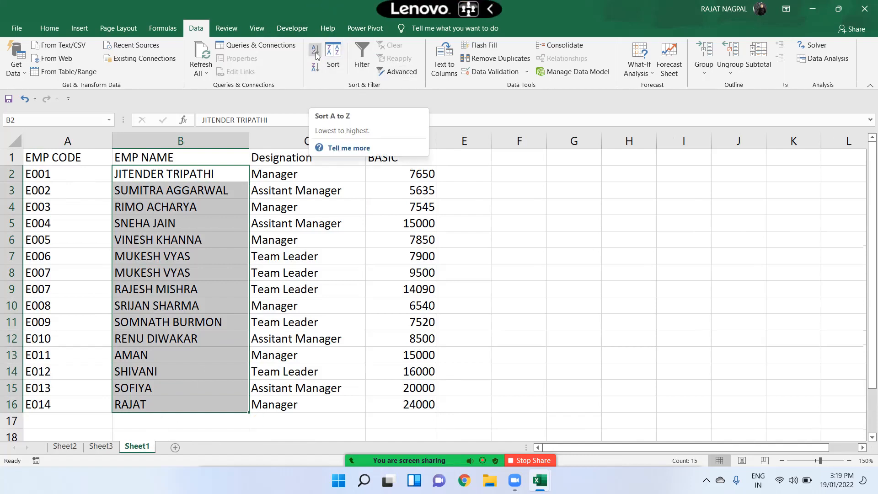
{"action": "left_click_drag", "start_coordinate": [146, 178], "coordinate": [152, 403]}
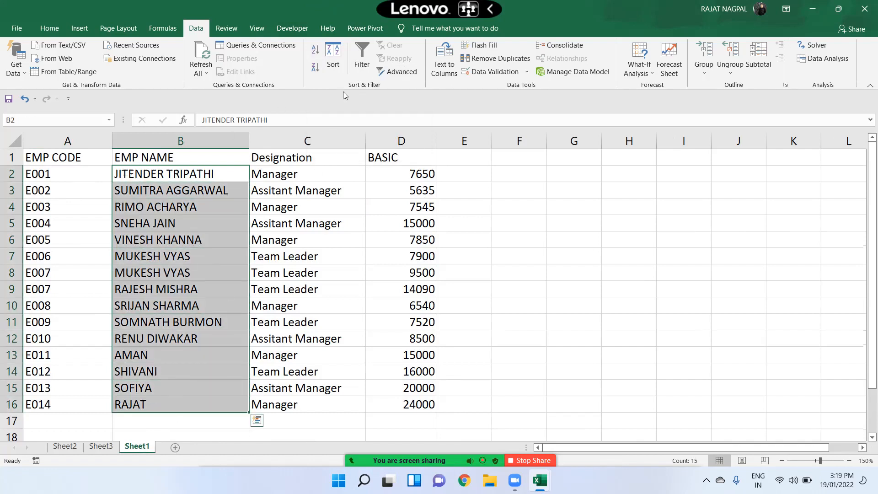
{"action": "left_click", "coordinate": [316, 52]}
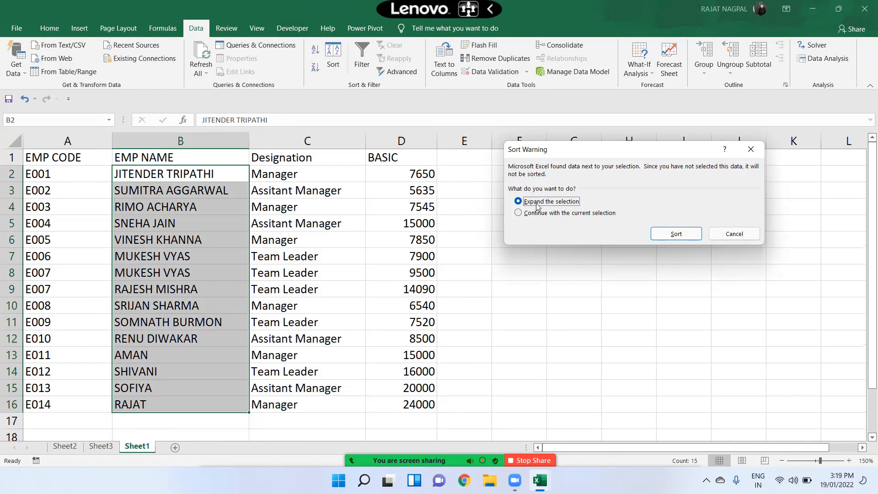
{"action": "left_click_drag", "start_coordinate": [525, 151], "coordinate": [494, 129]}
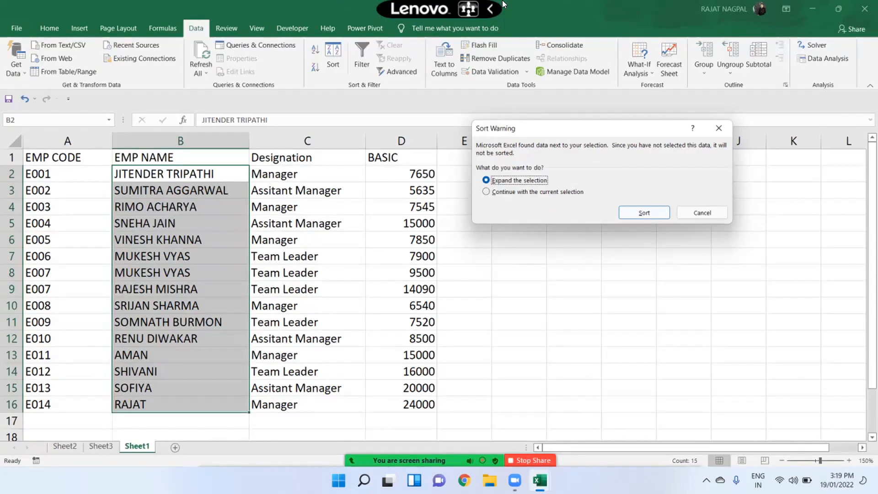
{"action": "mouse_move", "coordinate": [397, 457]}
{"action": "left_click", "coordinate": [375, 444]}
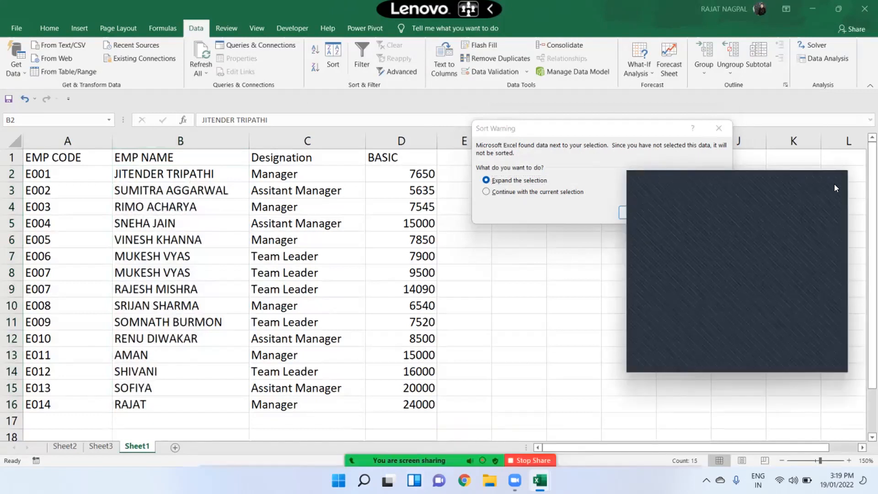
{"action": "mouse_move", "coordinate": [589, 131]}
{"action": "left_mouse_down"}
{"action": "mouse_move", "coordinate": [591, 146]}
{"action": "mouse_move", "coordinate": [609, 155]}
{"action": "left_mouse_up"}
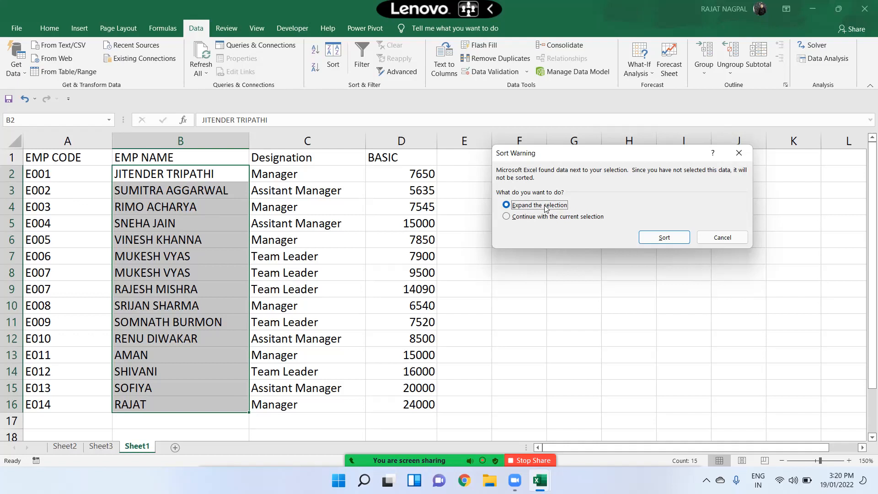
{"action": "left_click", "coordinate": [526, 219]}
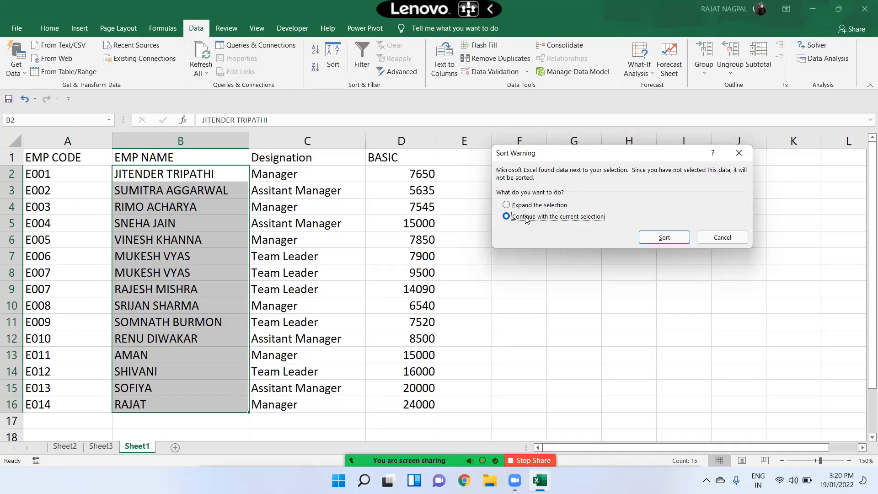
{"action": "left_click", "coordinate": [528, 210]}
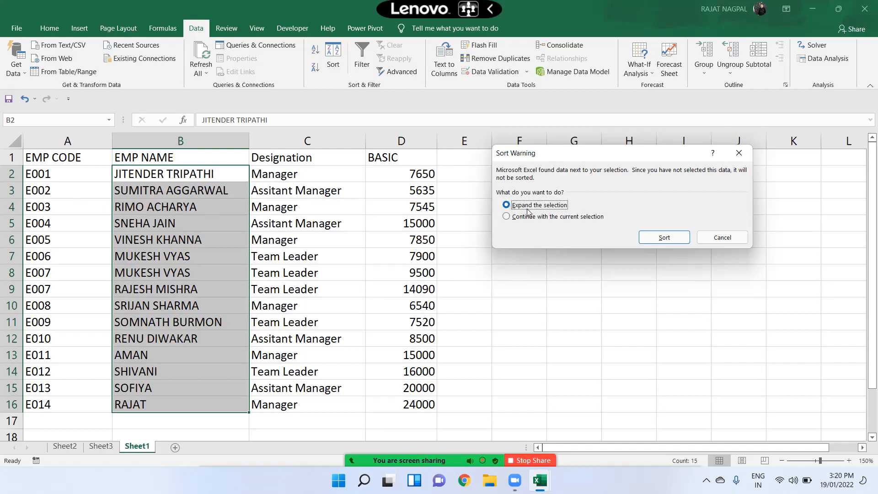
{"action": "left_click", "coordinate": [663, 237]}
{"action": "left_click", "coordinate": [67, 174]}
{"action": "left_click_drag", "start_coordinate": [105, 193], "coordinate": [380, 403]}
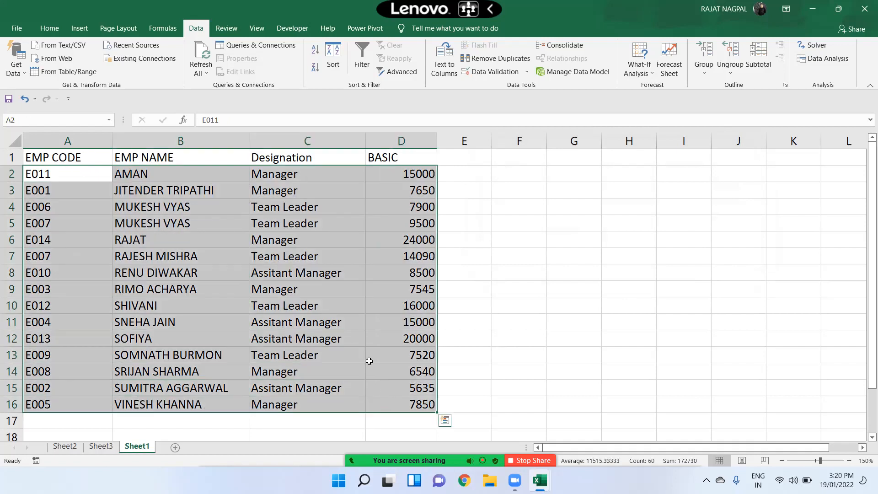
Sort the employee records from Z to A by EMP NAME, expanding the selection to the adjacent columns
{"action": "left_click_drag", "start_coordinate": [172, 176], "coordinate": [204, 409]}
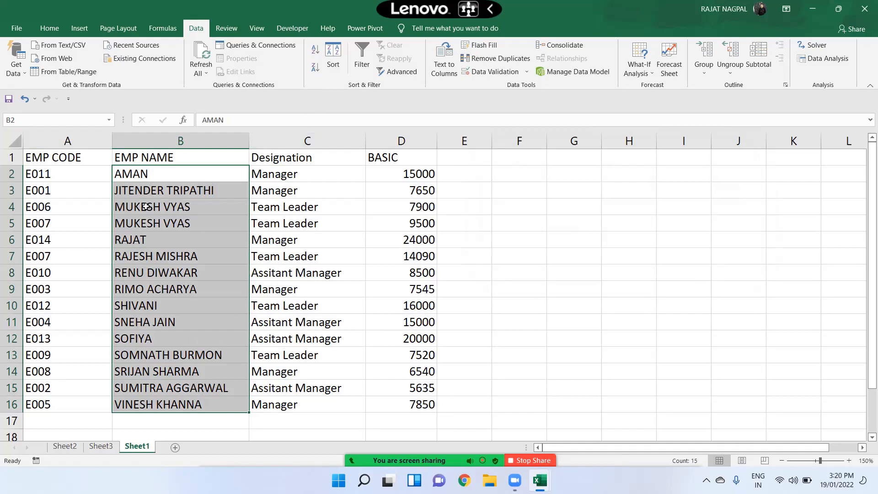
{"action": "left_click", "coordinate": [317, 68]}
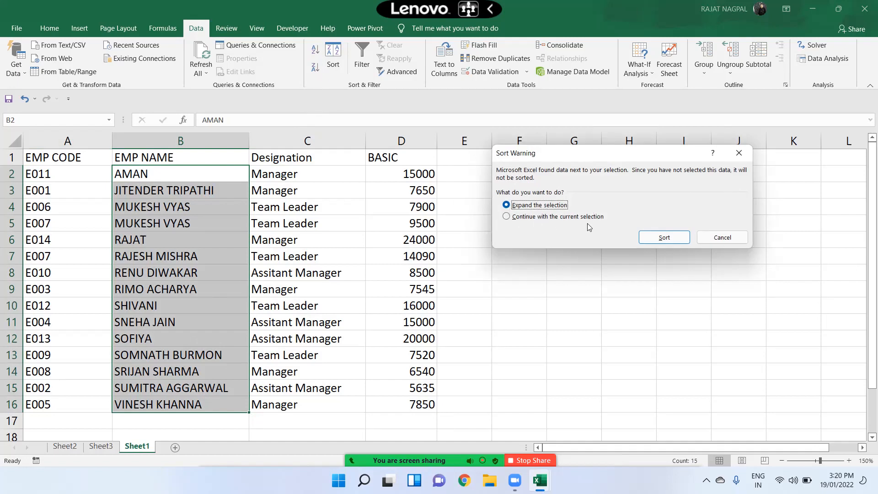
{"action": "left_click", "coordinate": [539, 218]}
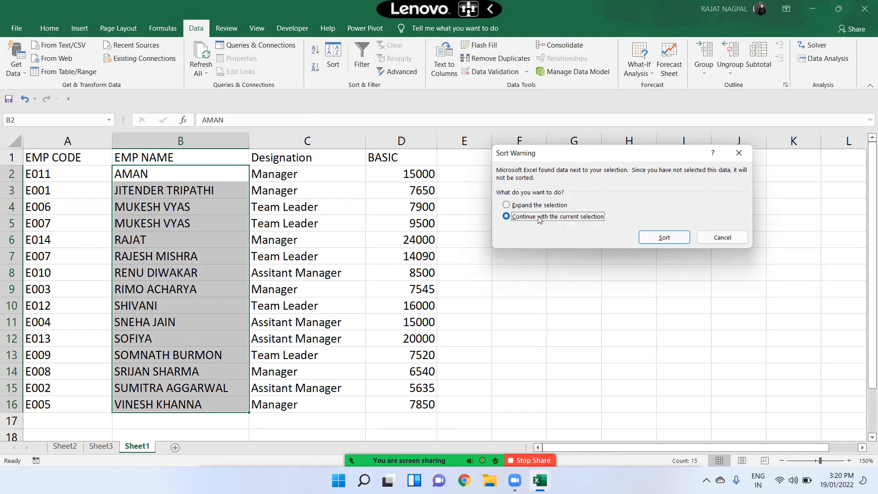
{"action": "left_click", "coordinate": [530, 204]}
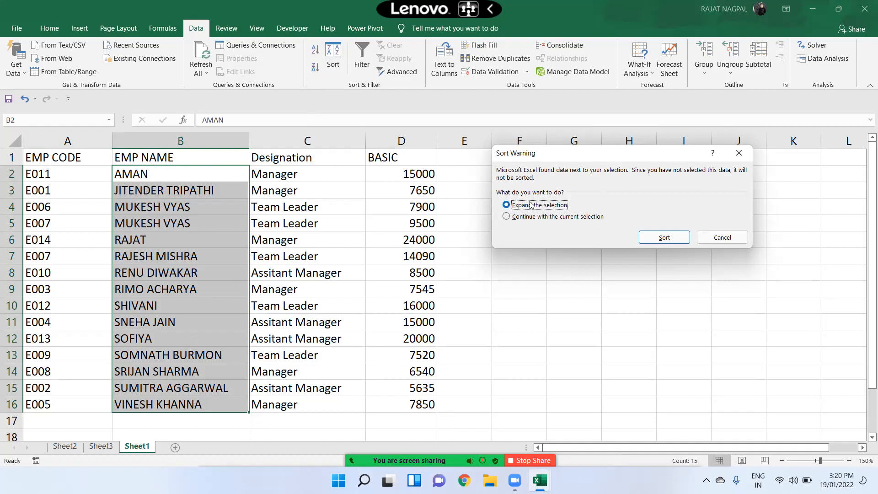
{"action": "left_click", "coordinate": [673, 238]}
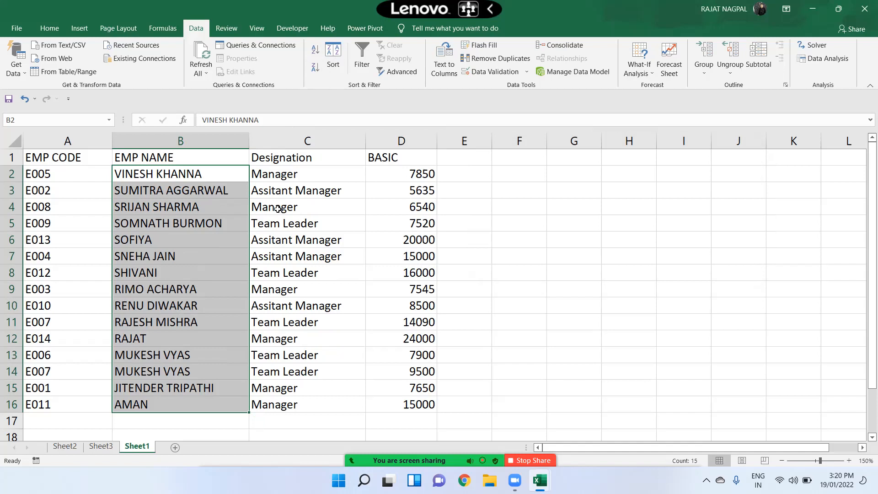
{"action": "left_click", "coordinate": [325, 194]}
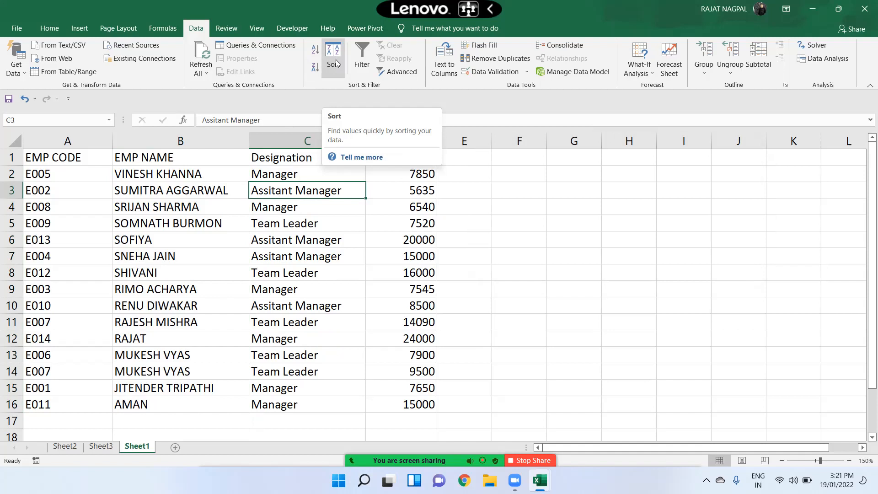
Start a custom sort of the employee table A1:D16, with Designation in A to Z order as the first level
{"action": "left_click_drag", "start_coordinate": [59, 158], "coordinate": [396, 405]}
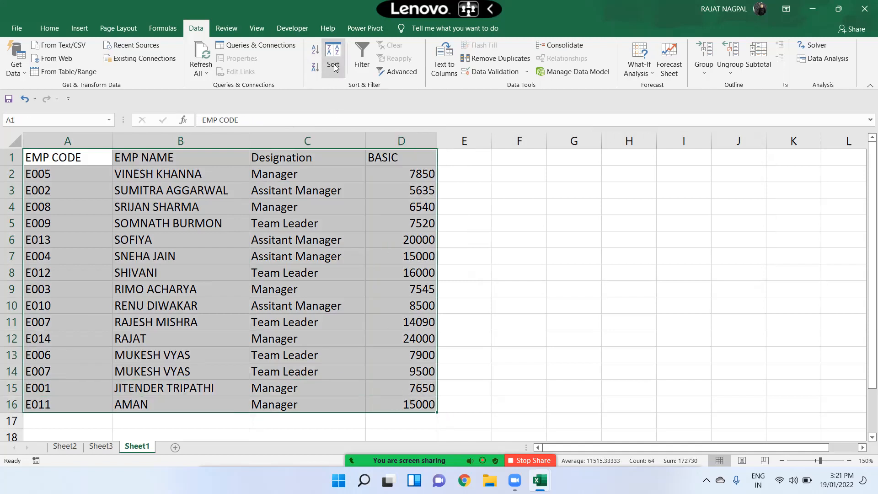
{"action": "left_click", "coordinate": [339, 61]}
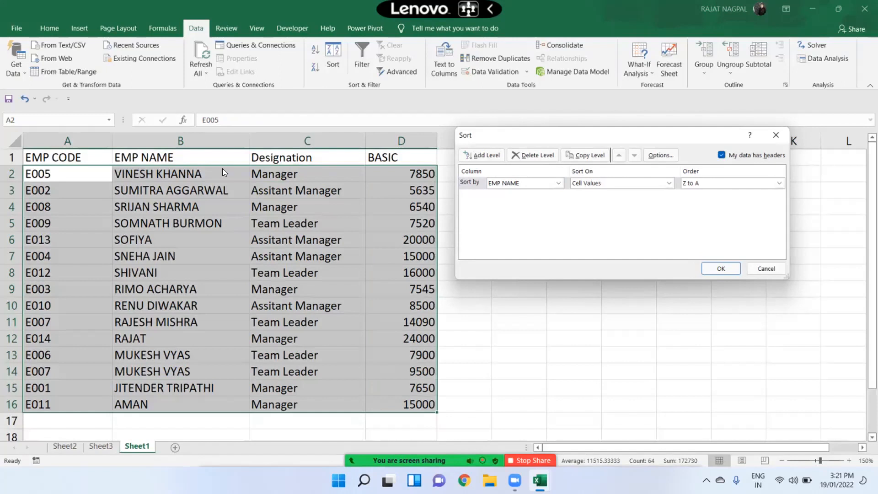
{"action": "left_click", "coordinate": [539, 183]}
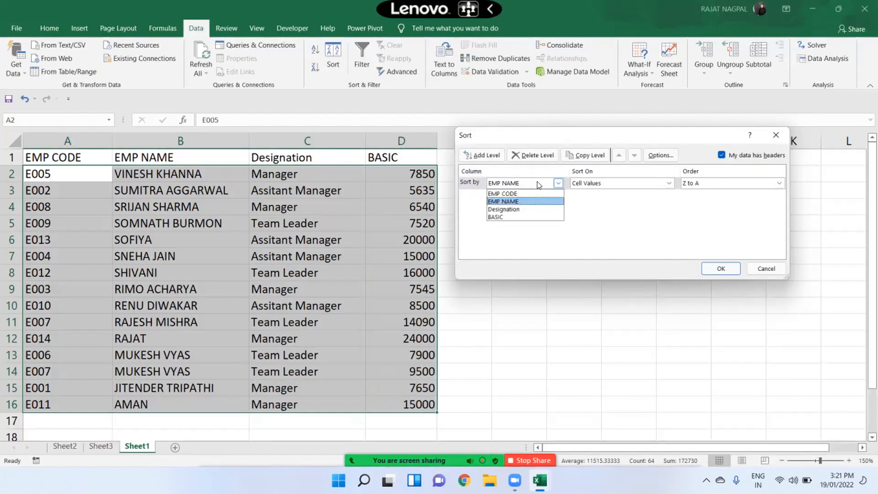
{"action": "left_click", "coordinate": [529, 209]}
{"action": "left_click", "coordinate": [714, 183]}
{"action": "left_click", "coordinate": [714, 190]}
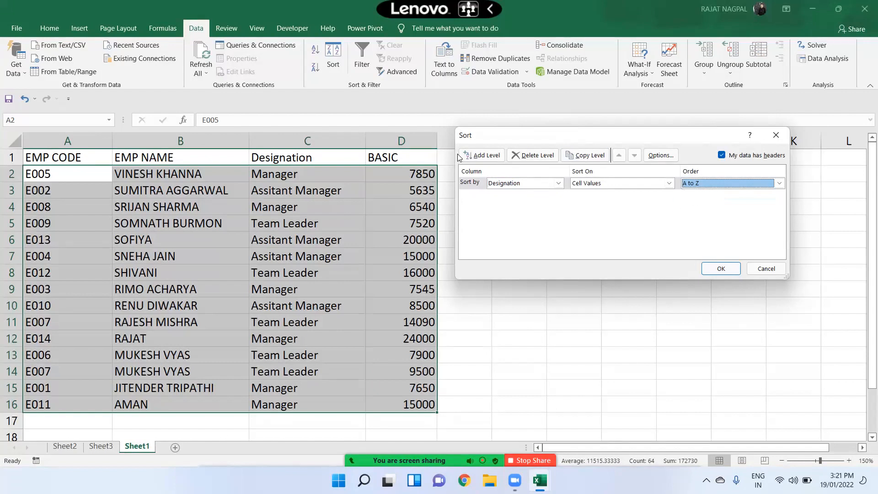
Add a second sort level on BASIC, ordered Smallest to Largest, and apply the two-level sort to the employee records
{"action": "left_click", "coordinate": [473, 158]}
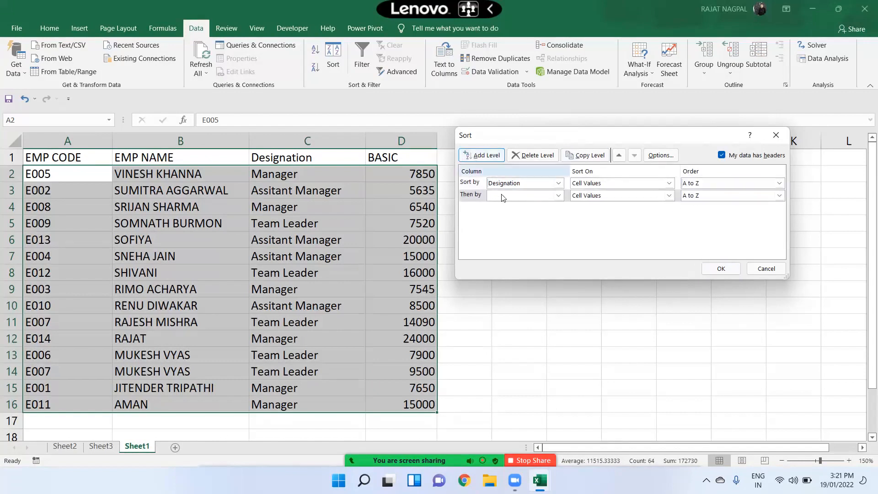
{"action": "left_click", "coordinate": [506, 198]}
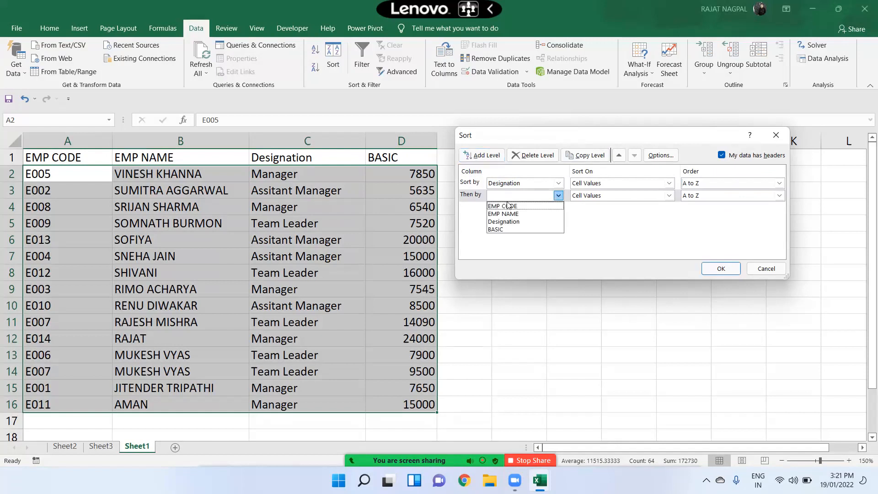
{"action": "left_click", "coordinate": [512, 229]}
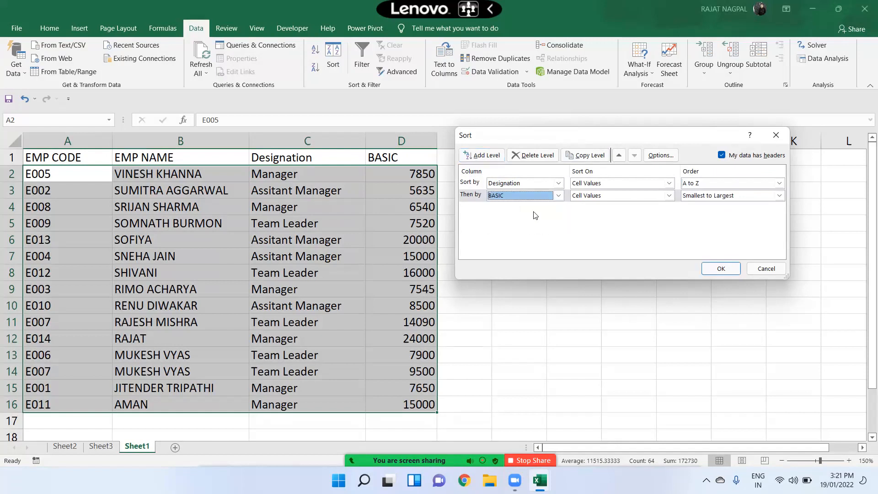
{"action": "left_click", "coordinate": [699, 196]}
{"action": "left_click", "coordinate": [717, 207]}
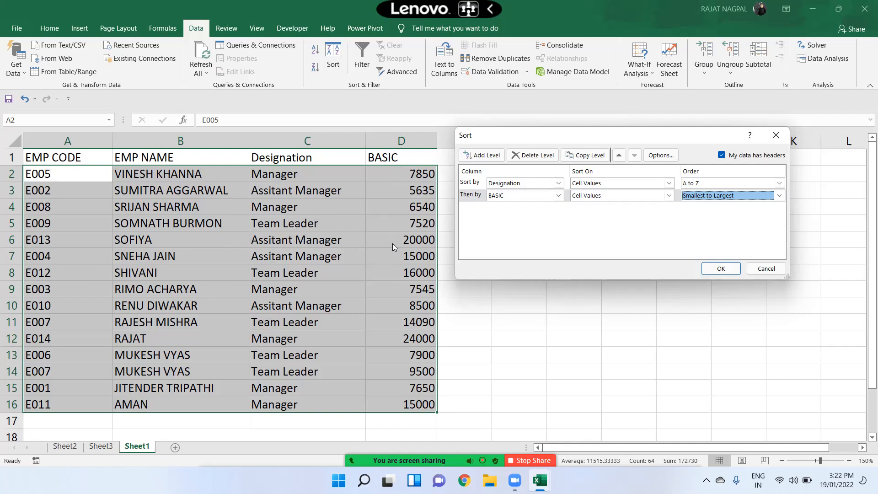
{"action": "left_click", "coordinate": [721, 268]}
Examine the order of the Designation column and of the BASIC values within each designation group
{"action": "left_click", "coordinate": [323, 204]}
{"action": "left_click_drag", "start_coordinate": [306, 172], "coordinate": [303, 386]}
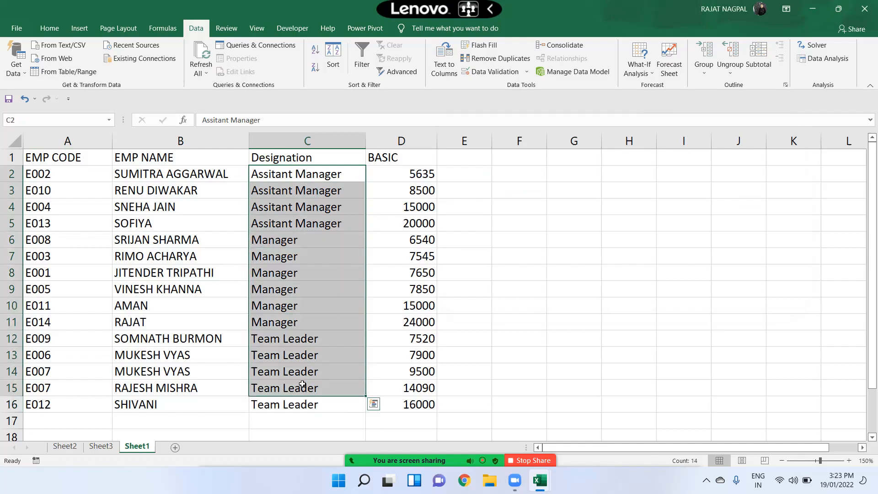
{"action": "left_click", "coordinate": [311, 348]}
{"action": "left_click", "coordinate": [396, 168]}
{"action": "left_click_drag", "start_coordinate": [407, 208], "coordinate": [397, 406]}
{"action": "left_click_drag", "start_coordinate": [394, 178], "coordinate": [412, 404]}
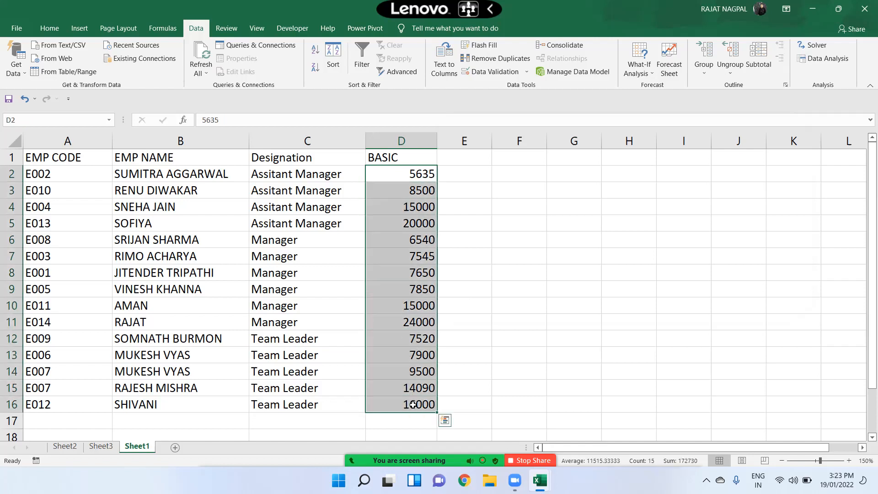
{"action": "left_click_drag", "start_coordinate": [306, 173], "coordinate": [376, 228]}
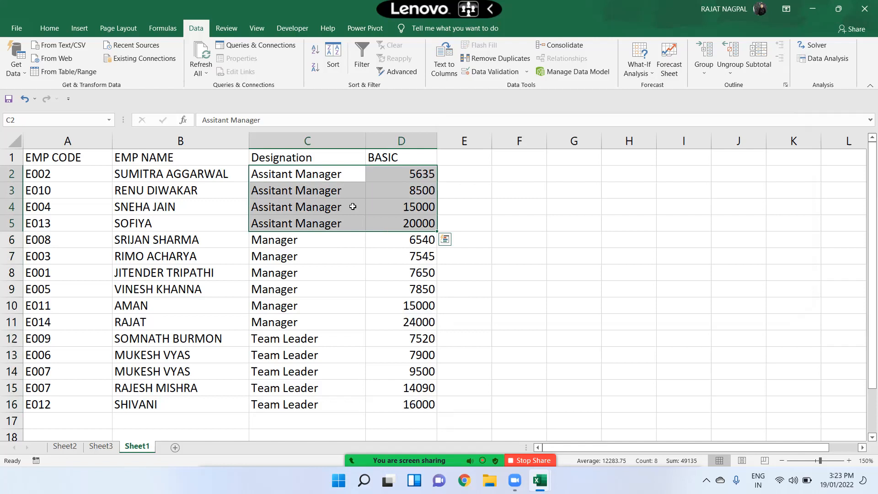
{"action": "left_click_drag", "start_coordinate": [337, 172], "coordinate": [410, 225]}
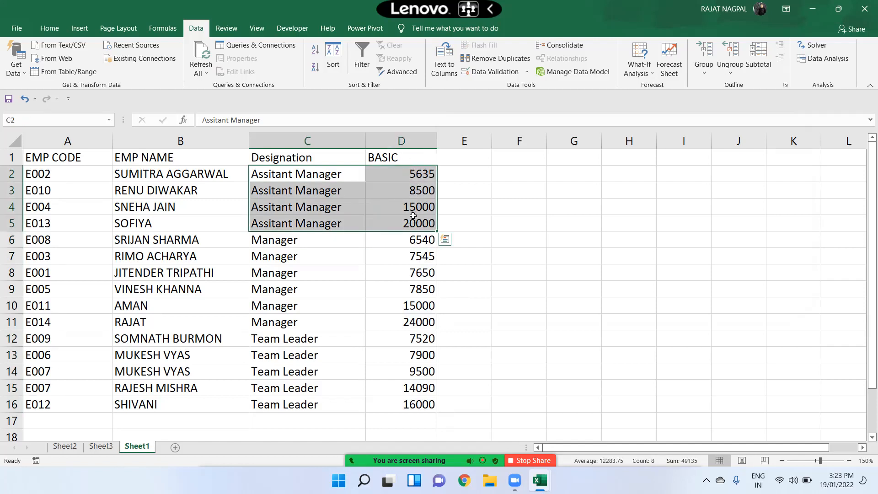
{"action": "left_click_drag", "start_coordinate": [277, 241], "coordinate": [409, 399]}
{"action": "left_click_drag", "start_coordinate": [330, 173], "coordinate": [396, 227]}
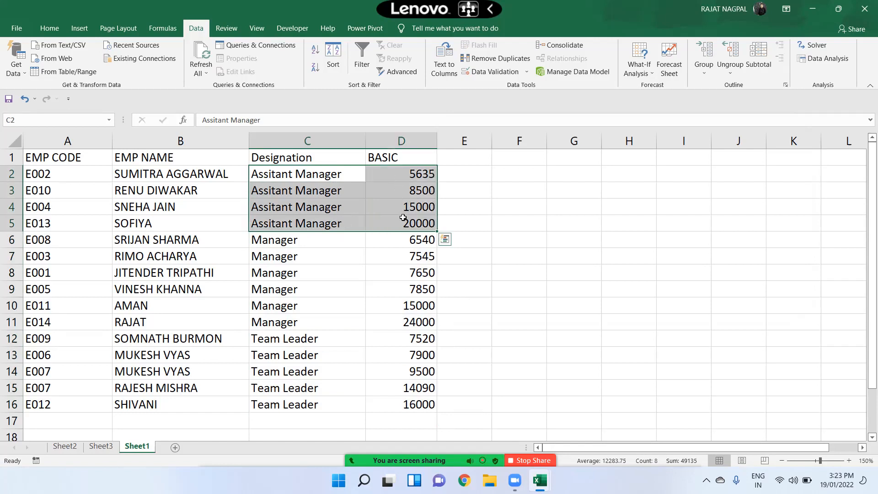
{"action": "left_click_drag", "start_coordinate": [300, 242], "coordinate": [388, 323]}
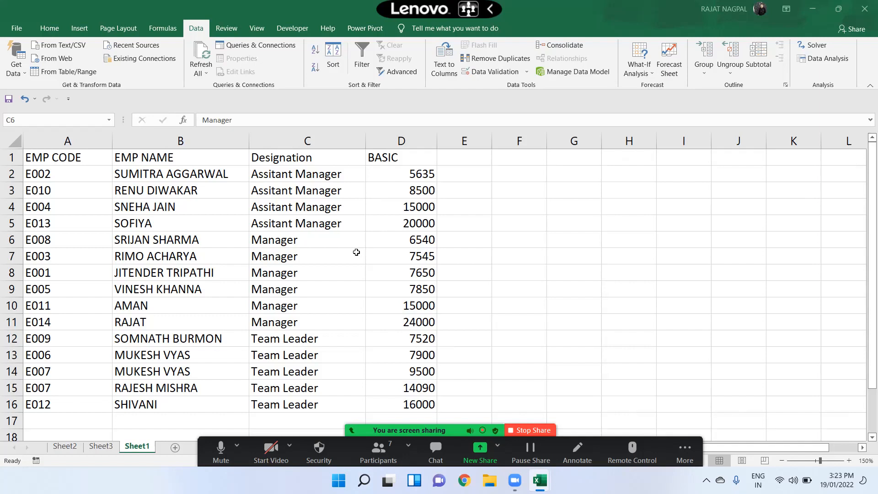
{"action": "left_click", "coordinate": [356, 251]}
Turn on filtering for the header row A1:D1 of the employee table on Sheet1
{"action": "left_click_drag", "start_coordinate": [76, 160], "coordinate": [385, 155]}
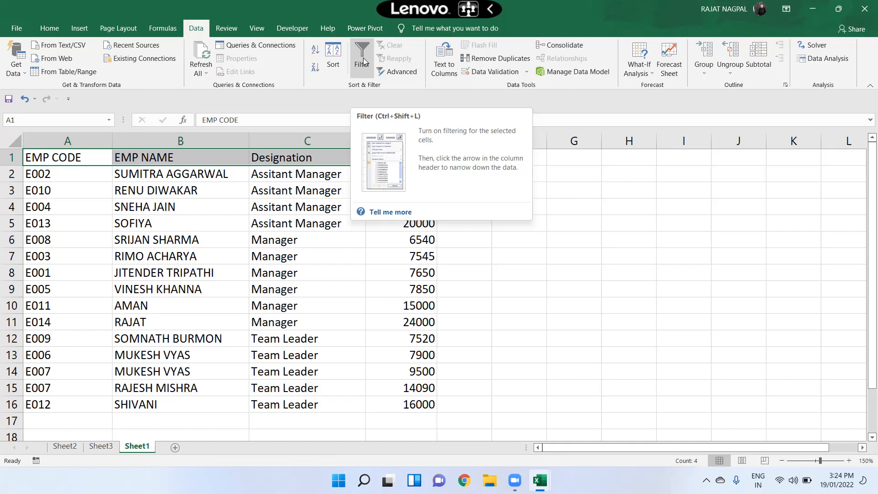
{"action": "left_click", "coordinate": [292, 194]}
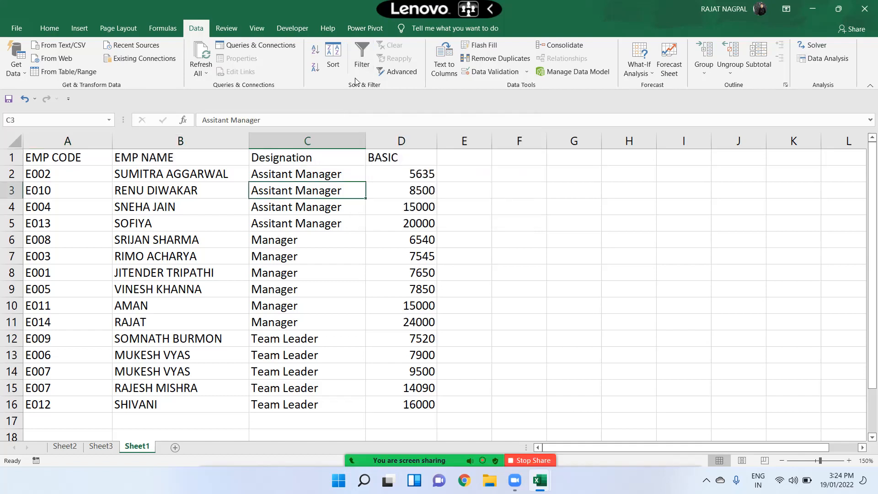
{"action": "left_click_drag", "start_coordinate": [58, 157], "coordinate": [388, 406]}
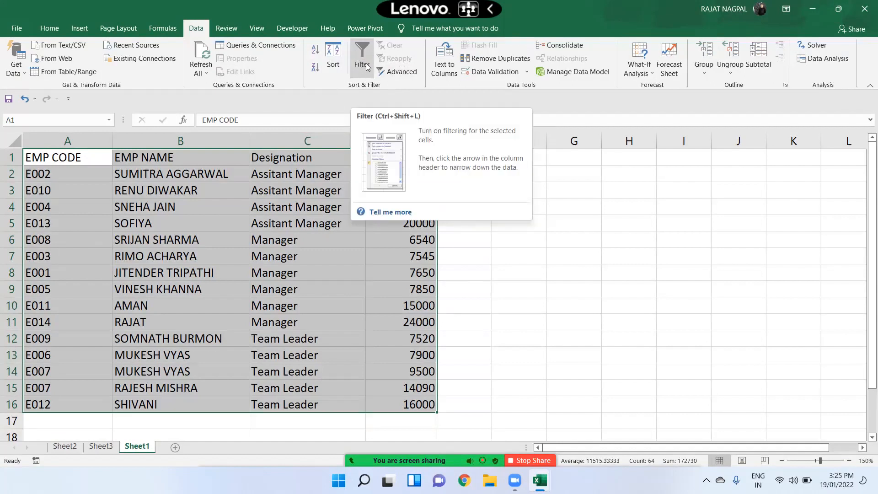
{"action": "left_click", "coordinate": [215, 185]}
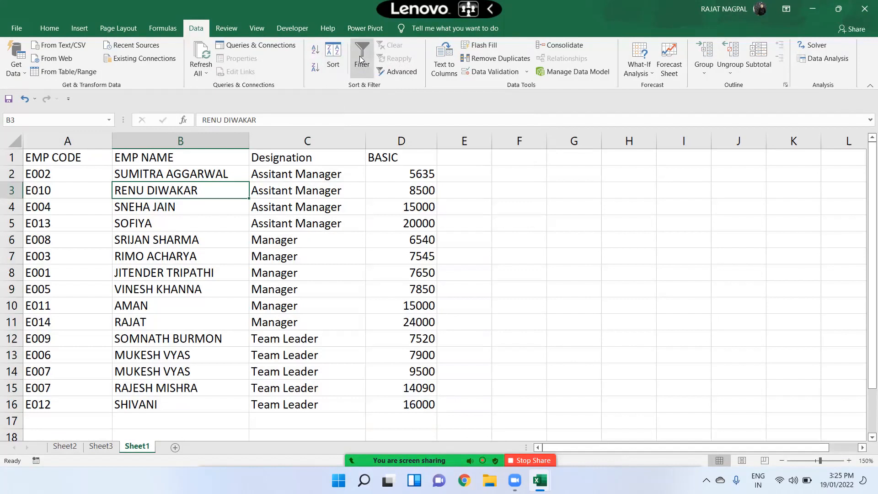
{"action": "left_click_drag", "start_coordinate": [77, 158], "coordinate": [395, 138]}
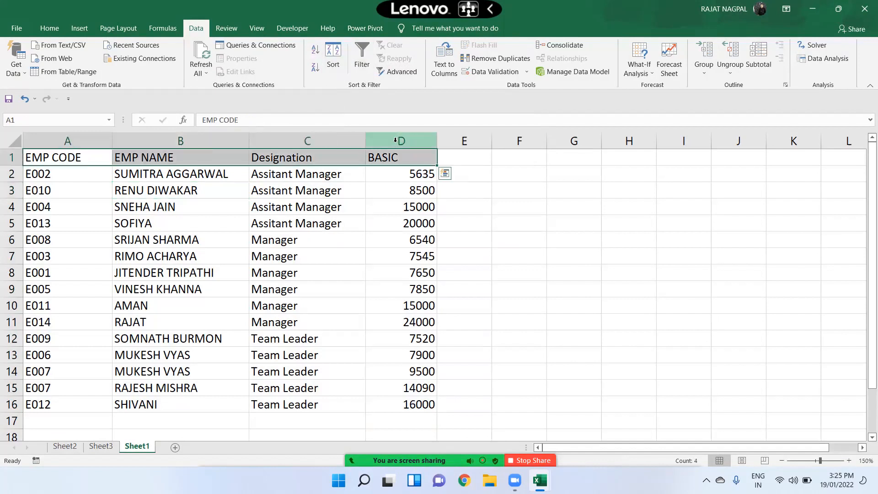
{"action": "left_click", "coordinate": [366, 50]}
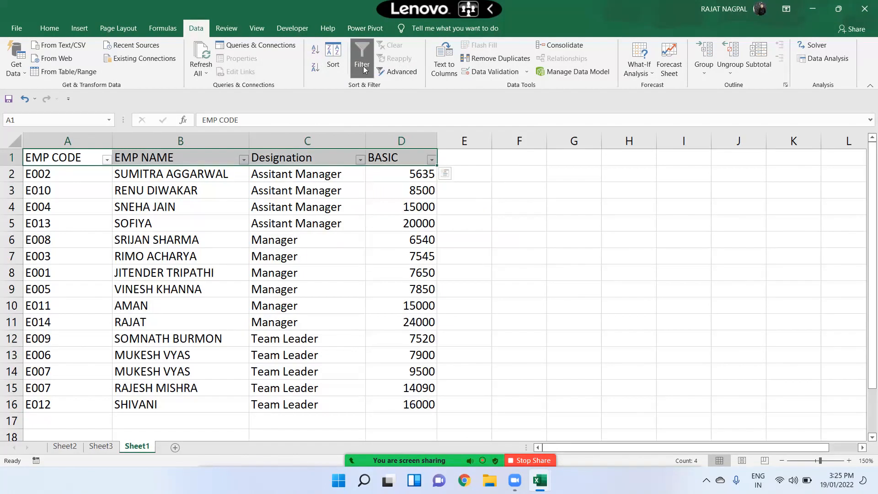
Examine the filter choices offered for the BASIC and Designation columns
{"action": "left_click", "coordinate": [371, 187]}
{"action": "scroll", "coordinate": [382, 166], "scroll_direction": "up", "scroll_amount": 2}
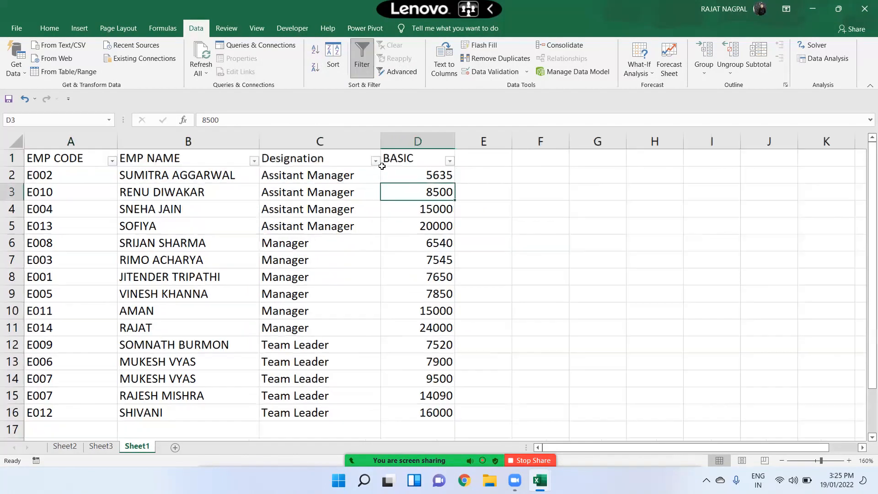
{"action": "scroll", "coordinate": [469, 183], "scroll_direction": "up", "scroll_amount": 1}
{"action": "left_click", "coordinate": [465, 161]}
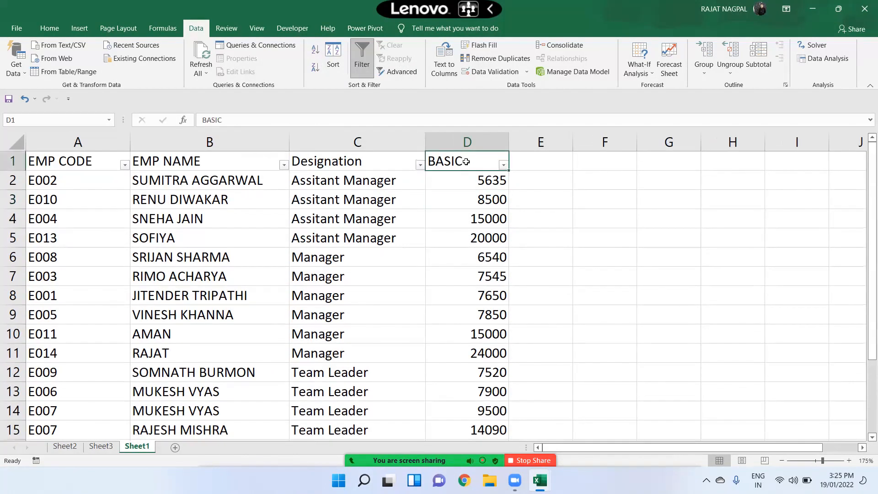
{"action": "left_click", "coordinate": [503, 165]}
{"action": "left_click", "coordinate": [340, 217]}
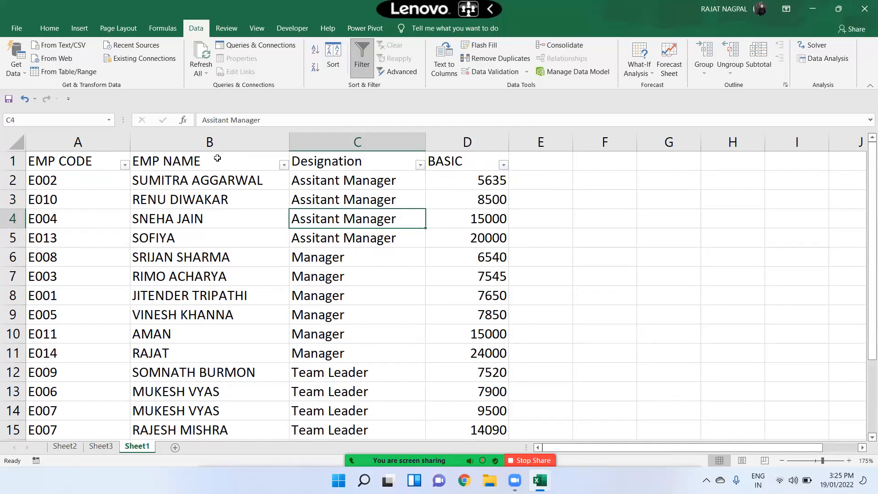
{"action": "left_click_drag", "start_coordinate": [356, 163], "coordinate": [361, 373]}
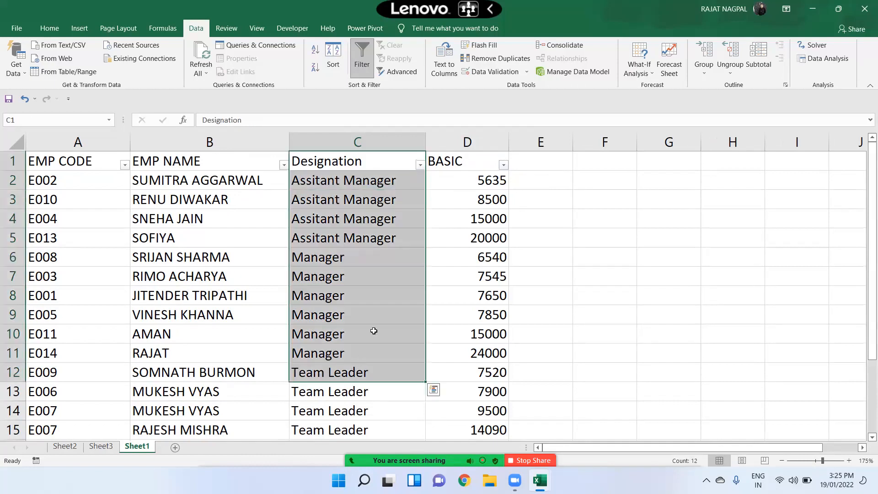
{"action": "left_click", "coordinate": [419, 165]}
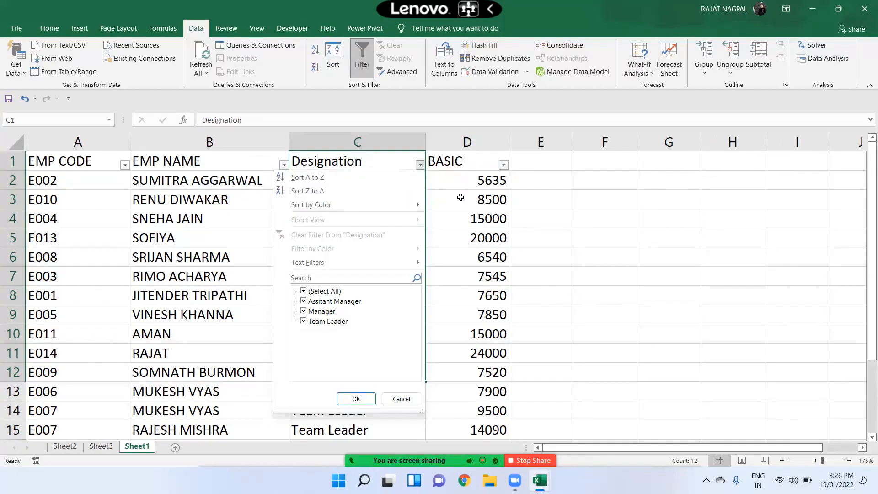
{"action": "left_click", "coordinate": [359, 166]}
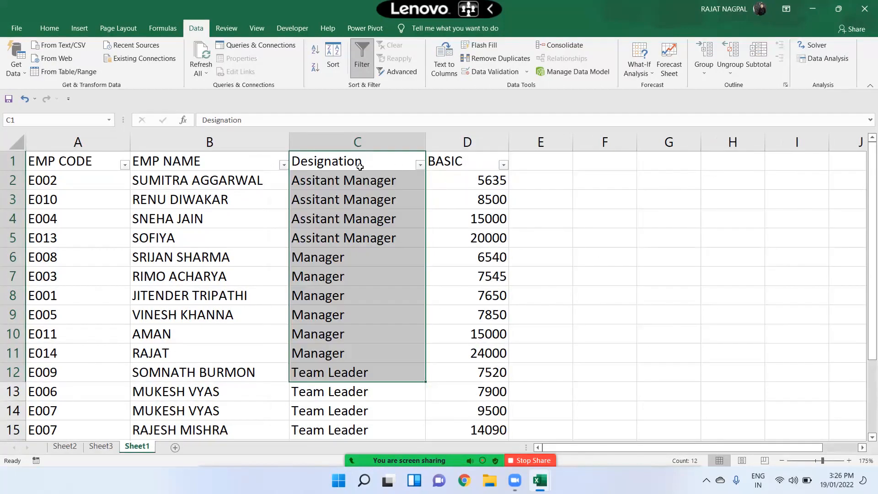
Filter the Designation column to show only the Manager records, and select the filtered designation cells
{"action": "left_click", "coordinate": [419, 165]}
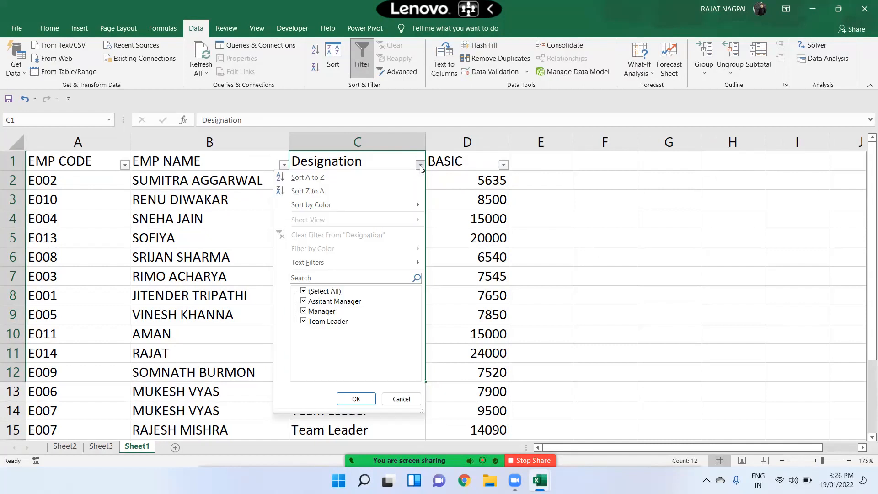
{"action": "left_click", "coordinate": [303, 292]}
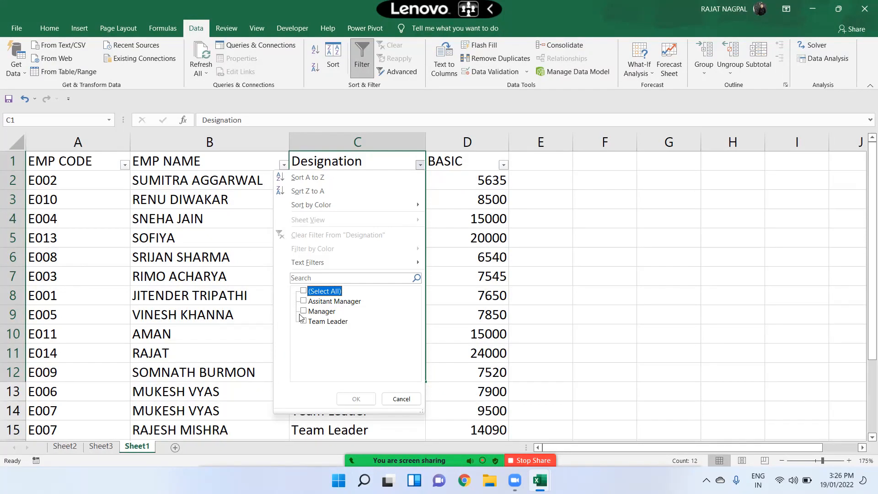
{"action": "left_click", "coordinate": [304, 312]}
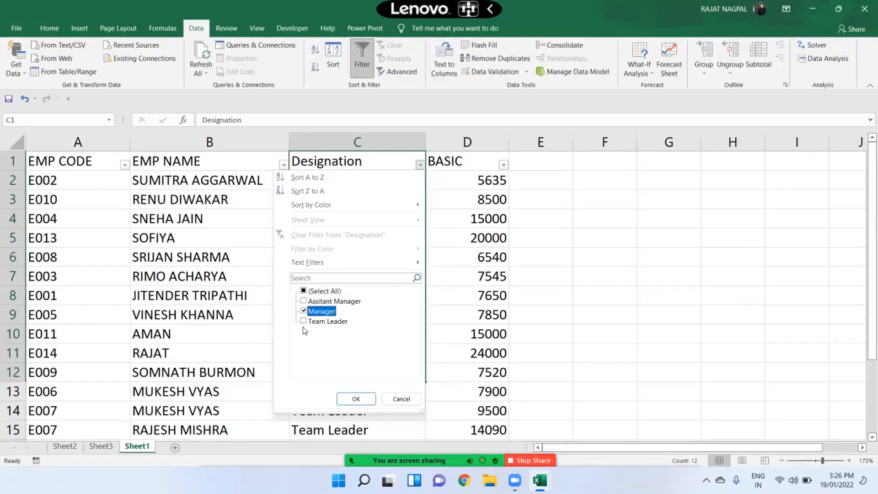
{"action": "left_click", "coordinate": [350, 395]}
{"action": "left_click", "coordinate": [345, 180]}
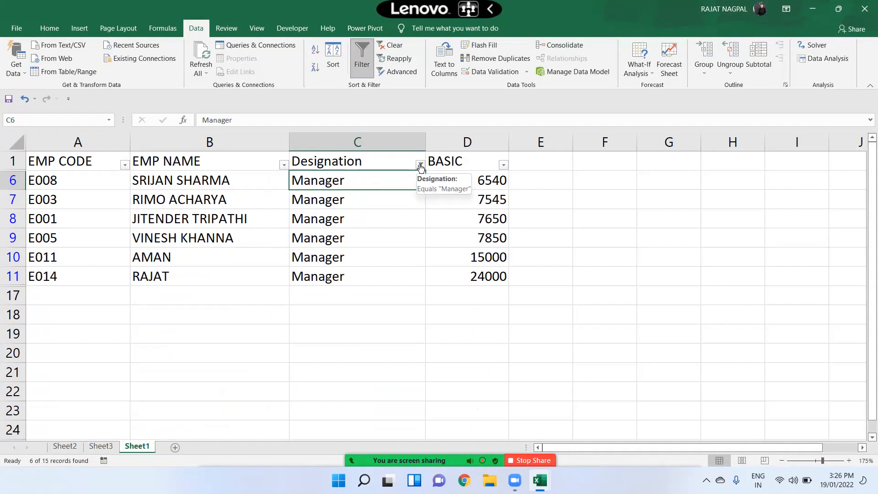
{"action": "left_click_drag", "start_coordinate": [360, 183], "coordinate": [362, 271]}
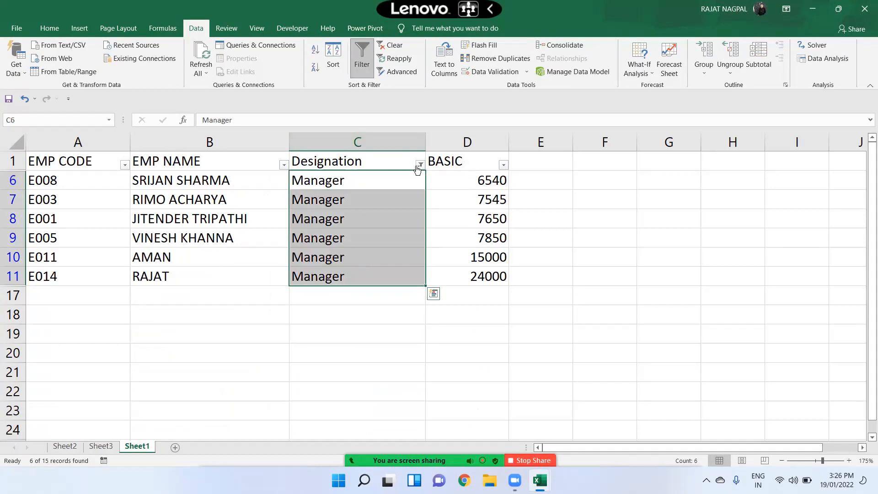
Clear the filter from the Designation column
{"action": "left_click", "coordinate": [420, 166]}
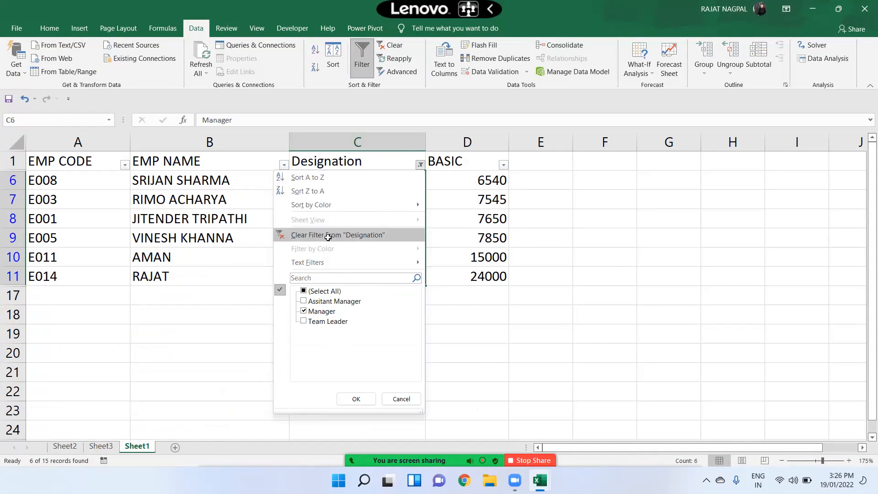
{"action": "left_click", "coordinate": [328, 235]}
{"action": "left_click", "coordinate": [363, 270]}
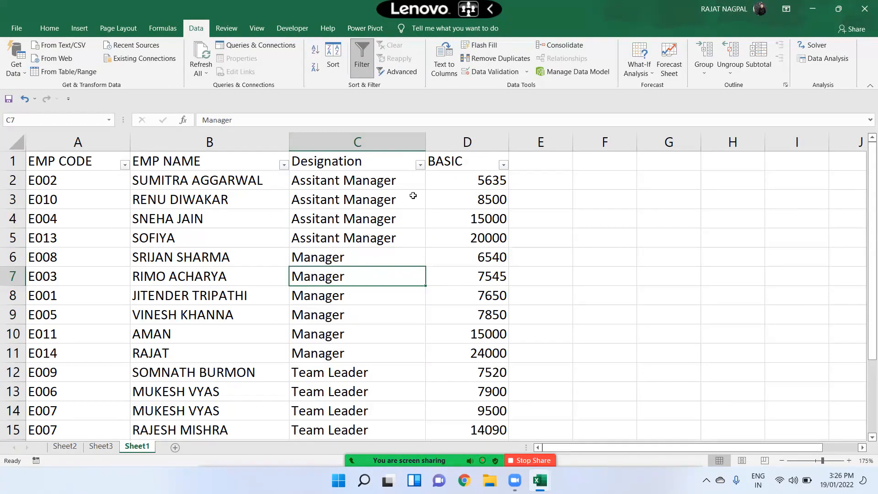
Filter the Designation column to show only the Assitant Manager records, and clear that filter again
{"action": "left_click", "coordinate": [420, 166]}
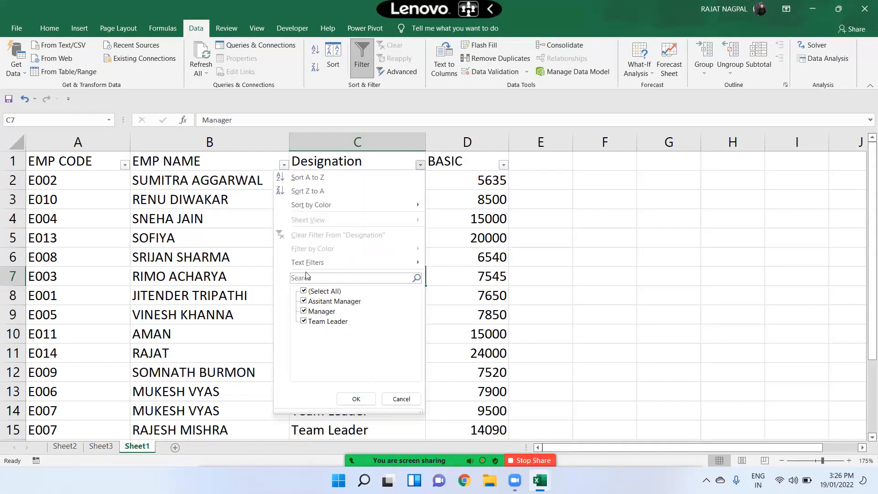
{"action": "left_click", "coordinate": [305, 291]}
{"action": "left_click", "coordinate": [304, 302]}
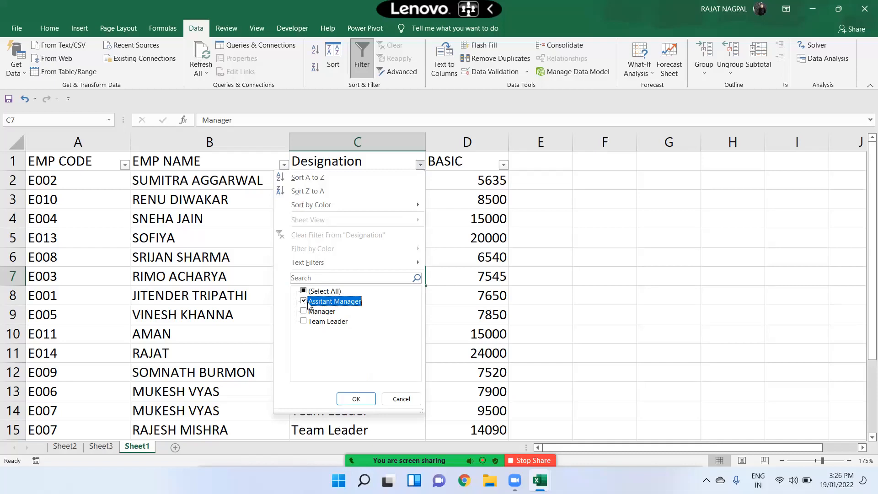
{"action": "left_click", "coordinate": [356, 399]}
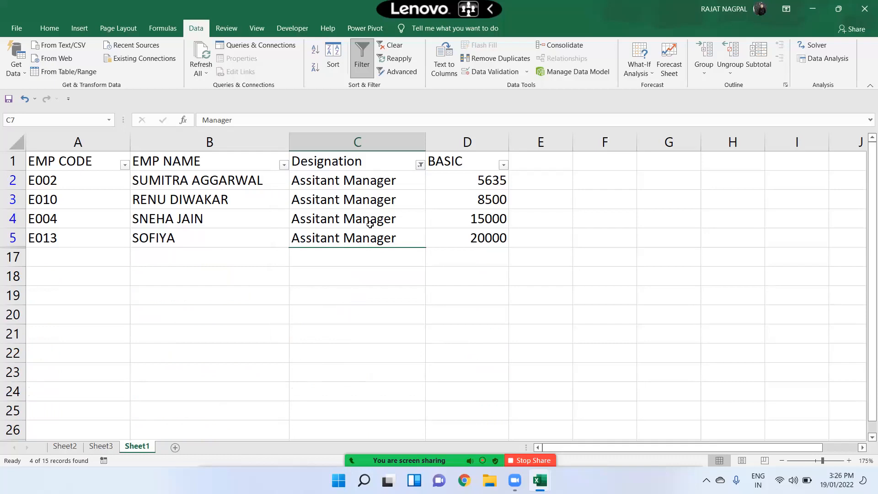
{"action": "left_click", "coordinate": [419, 165]}
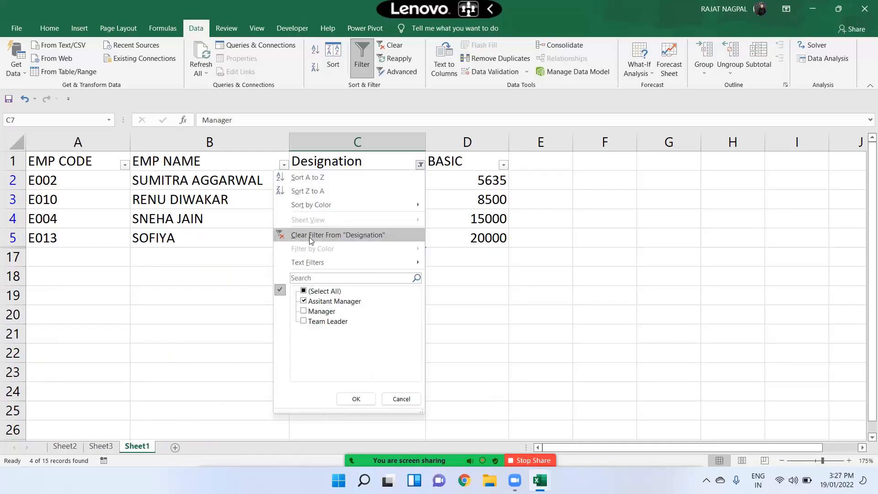
{"action": "left_click", "coordinate": [309, 236]}
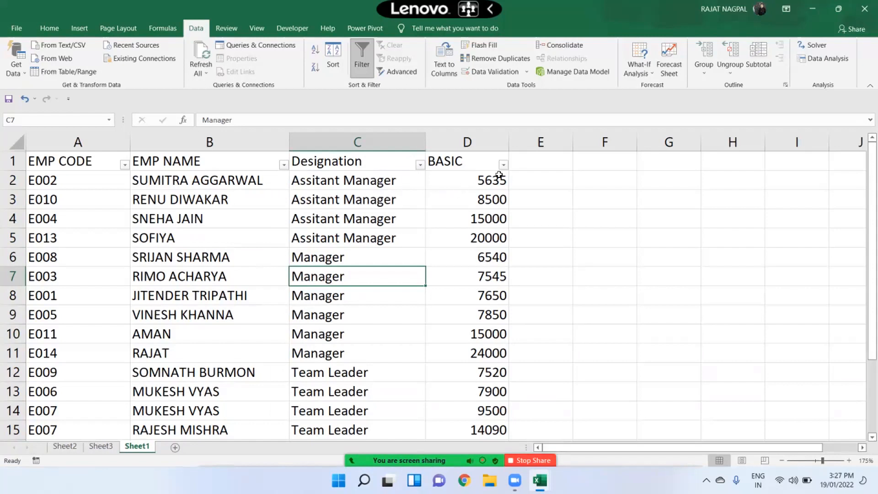
{"action": "left_click_drag", "start_coordinate": [471, 182], "coordinate": [466, 372]}
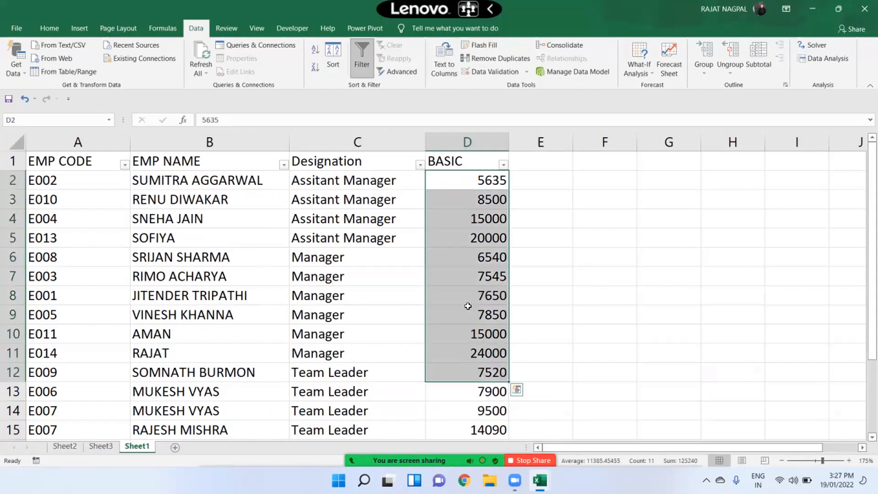
{"action": "left_click", "coordinate": [468, 256]}
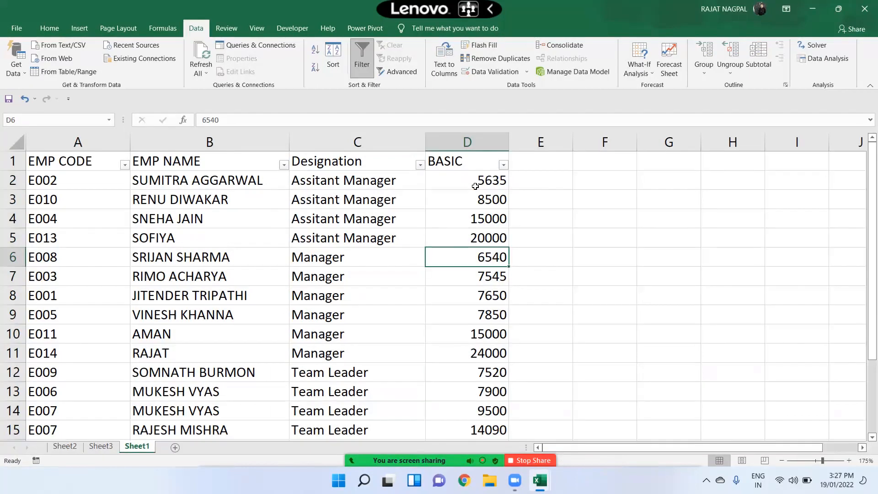
{"action": "left_click_drag", "start_coordinate": [372, 199], "coordinate": [457, 222]}
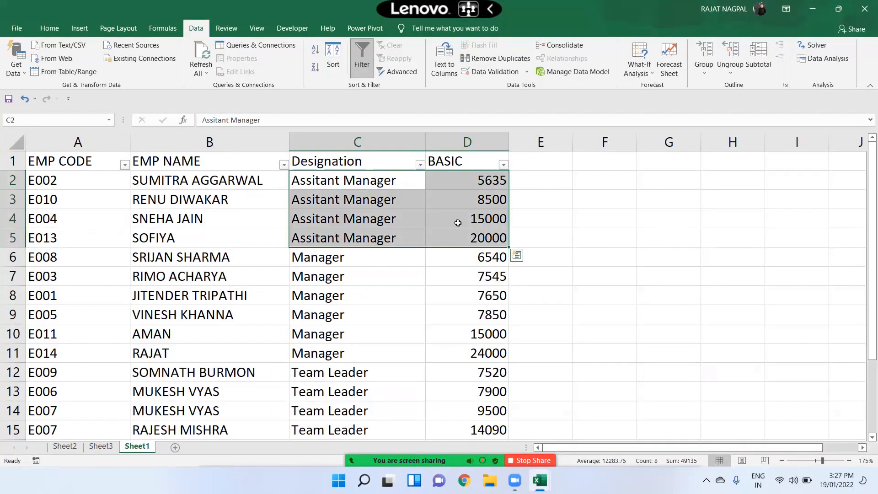
{"action": "left_click", "coordinate": [457, 221]}
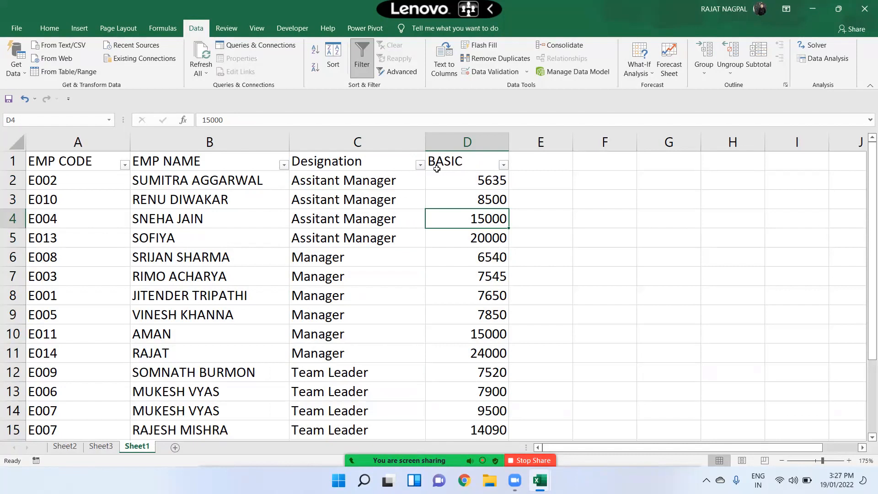
Filter the BASIC column to show only values greater than 10000, and select the filtered employee records
{"action": "left_click", "coordinate": [503, 165]}
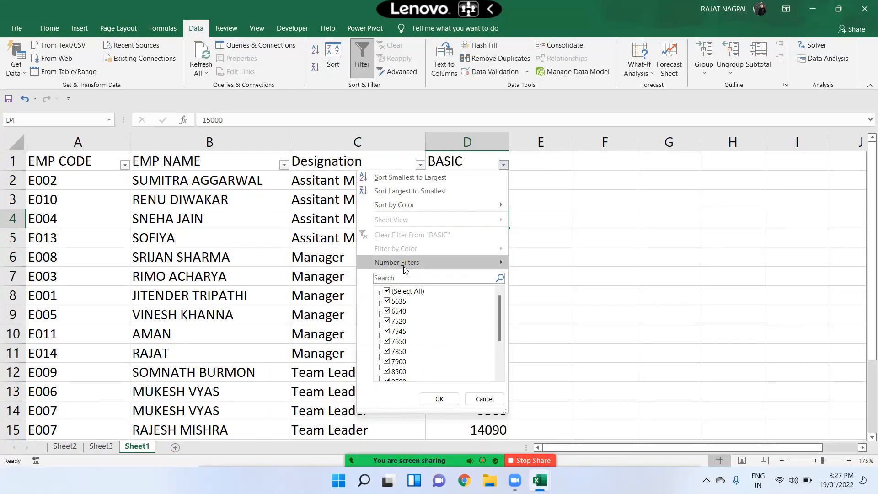
{"action": "mouse_move", "coordinate": [405, 270]}
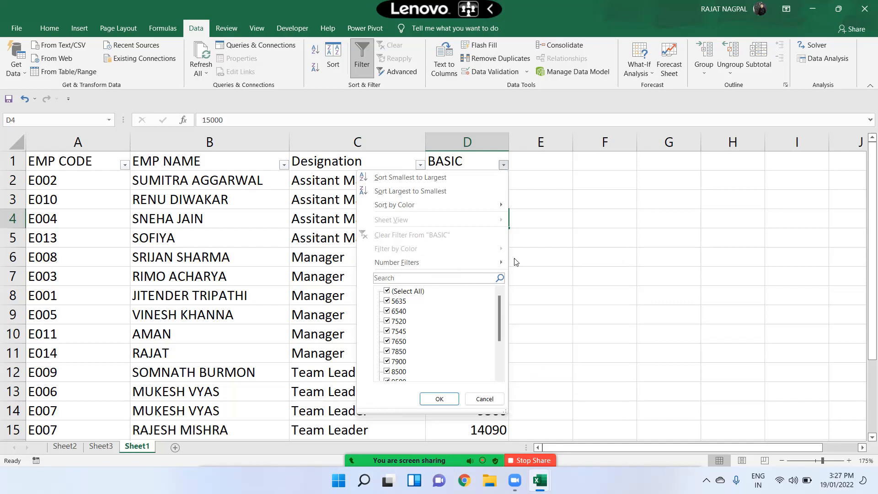
{"action": "mouse_move", "coordinate": [450, 267]}
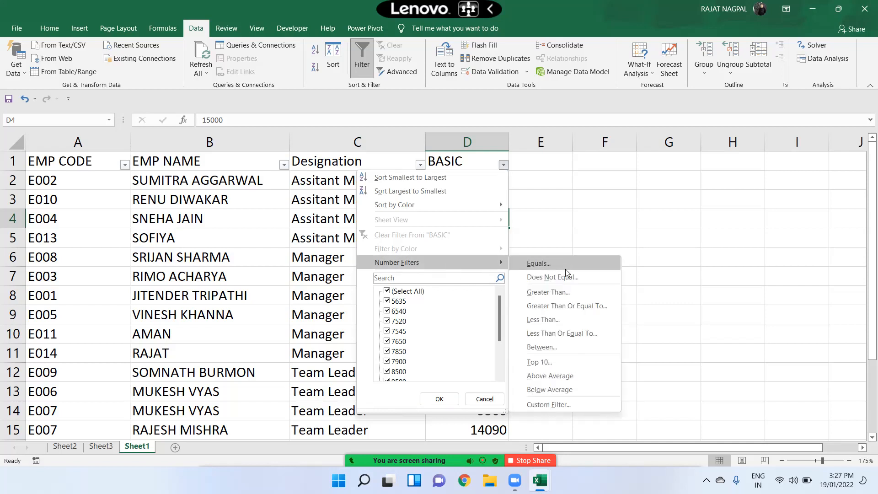
{"action": "left_click", "coordinate": [558, 297]}
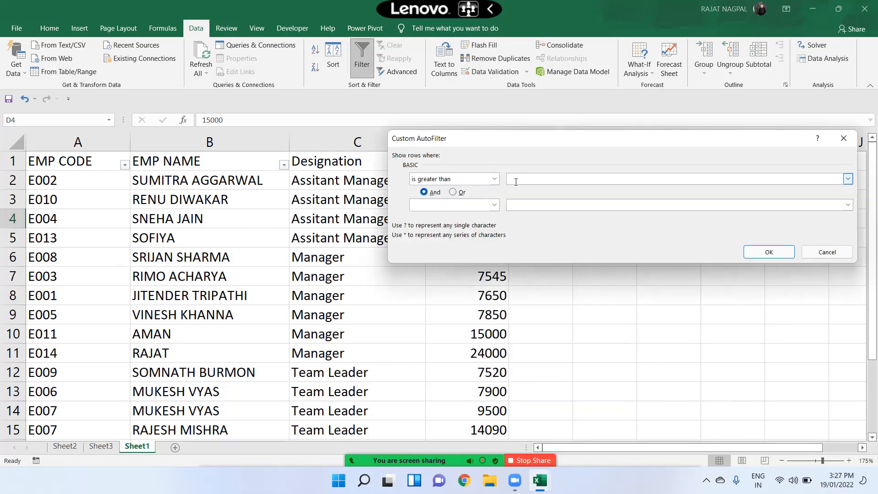
{"action": "type", "text": "10000"}
{"action": "left_click", "coordinate": [758, 253]}
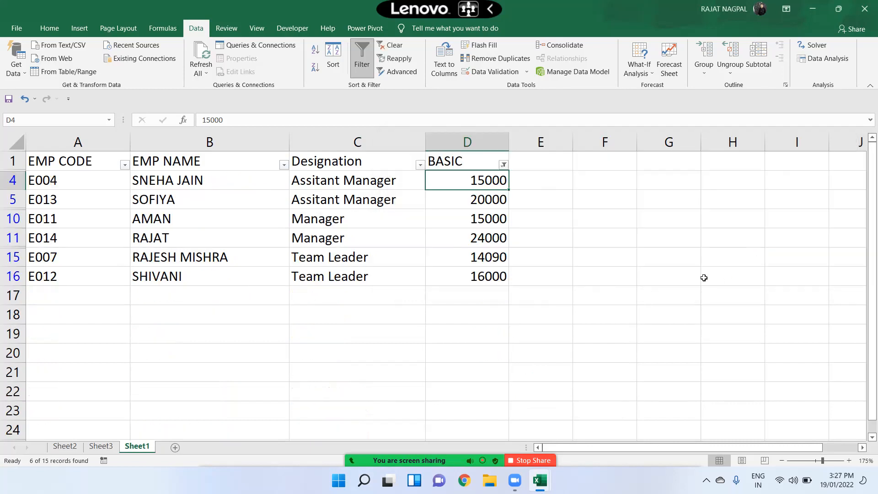
{"action": "left_click_drag", "start_coordinate": [497, 180], "coordinate": [108, 272]}
{"action": "left_click_drag", "start_coordinate": [486, 188], "coordinate": [88, 268]}
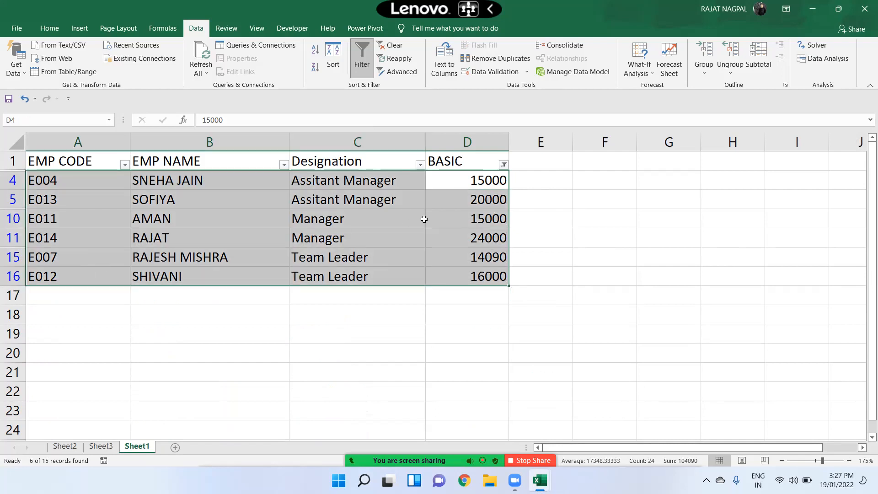
{"action": "left_click", "coordinate": [475, 218]}
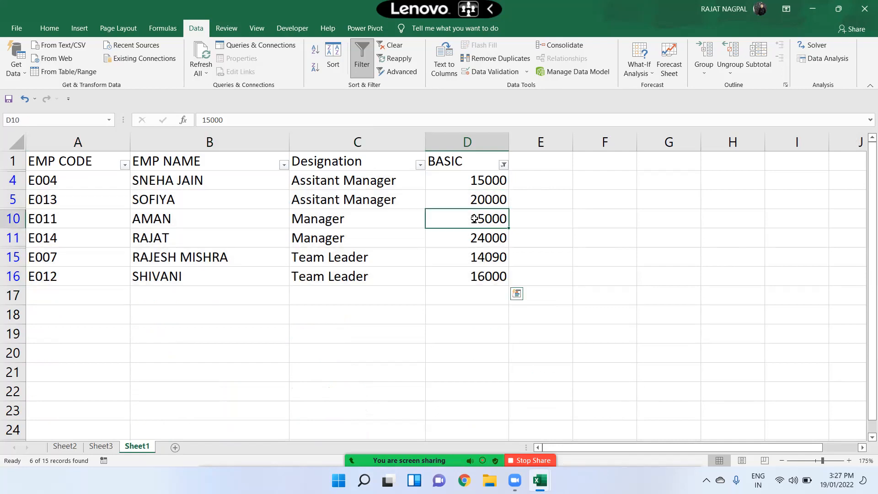
Clear the filter from the BASIC column
{"action": "left_click", "coordinate": [503, 166]}
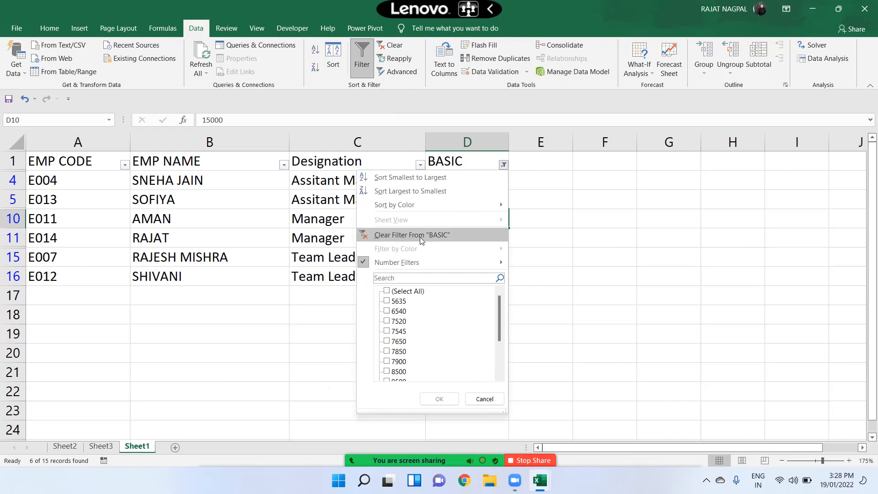
{"action": "left_click", "coordinate": [436, 236]}
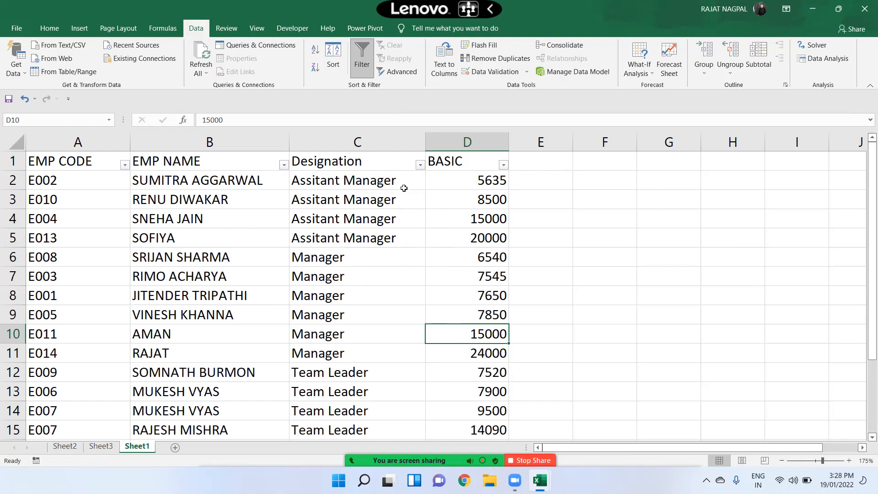
{"action": "left_click", "coordinate": [419, 165]}
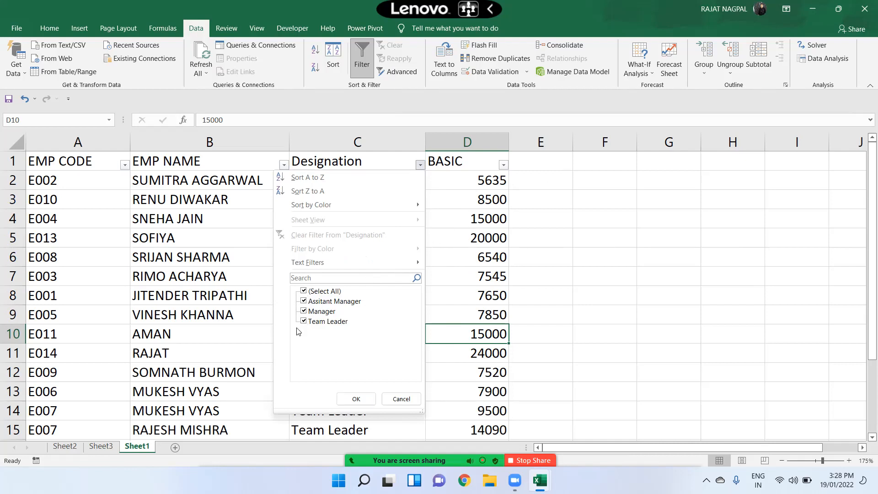
{"action": "left_click", "coordinate": [402, 398]}
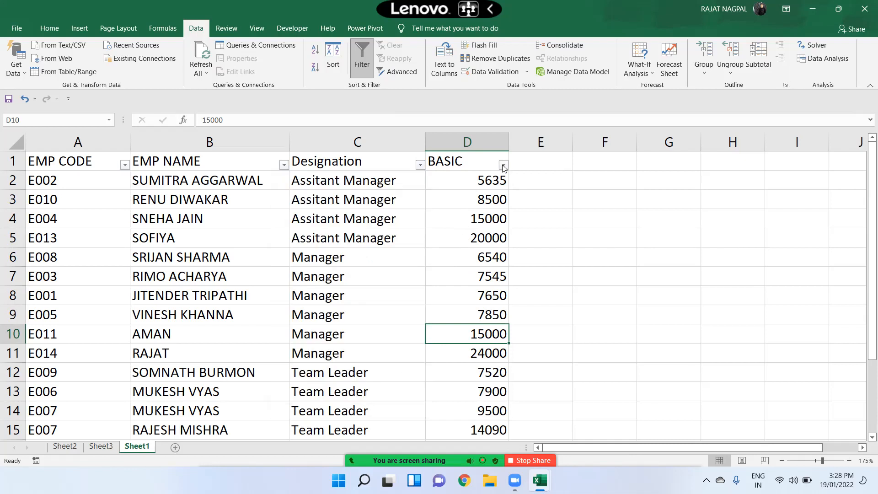
{"action": "left_click", "coordinate": [503, 165]}
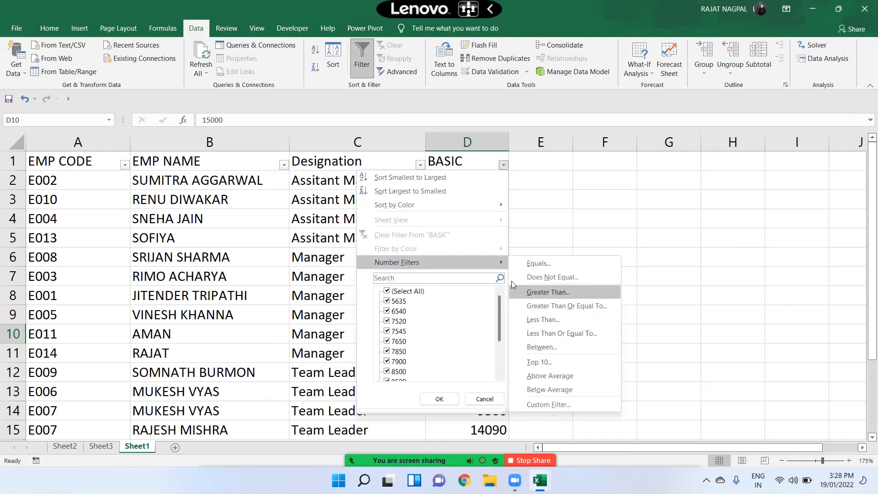
{"action": "left_click", "coordinate": [306, 246]}
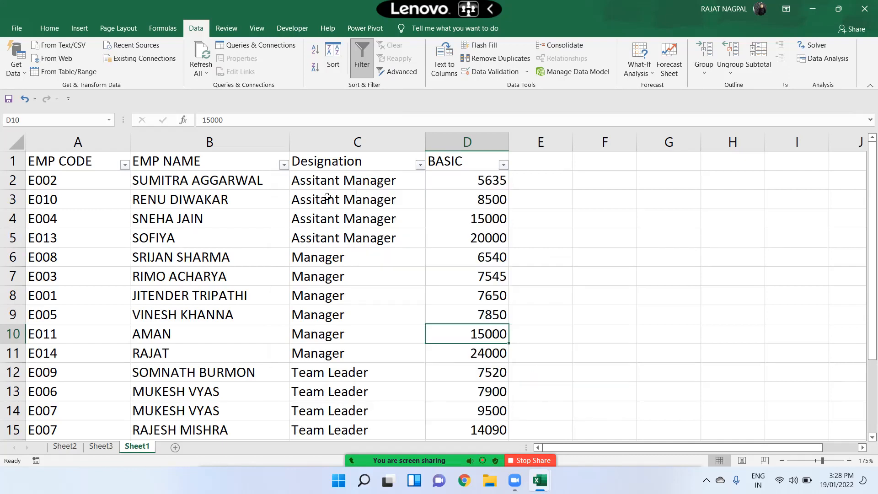
Fill the employee records in rows 5, 9, 12 and 2 with yellow across columns A to D
{"action": "left_click_drag", "start_coordinate": [54, 235], "coordinate": [461, 237]}
{"action": "left_click", "coordinate": [49, 28]}
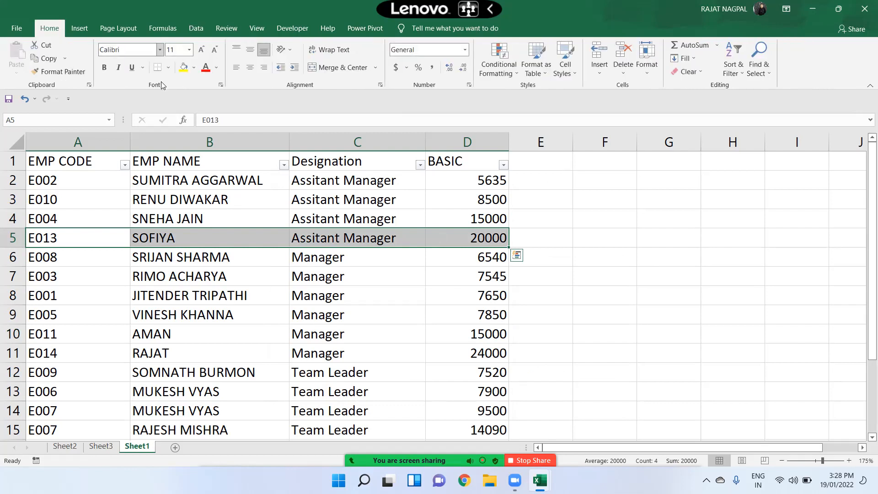
{"action": "left_click", "coordinate": [184, 67]}
{"action": "left_click_drag", "start_coordinate": [72, 320], "coordinate": [471, 315]}
{"action": "left_click", "coordinate": [183, 67]}
{"action": "left_click_drag", "start_coordinate": [93, 368], "coordinate": [454, 381]}
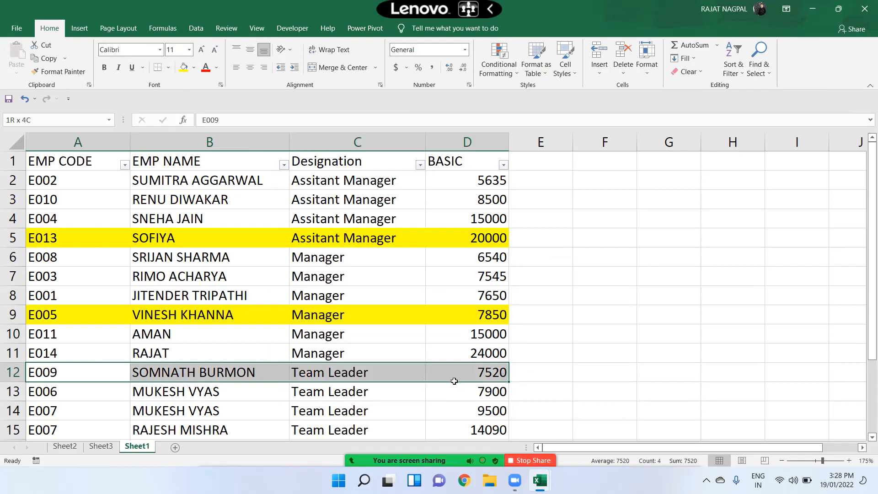
{"action": "left_click", "coordinate": [183, 67]}
{"action": "left_click_drag", "start_coordinate": [62, 181], "coordinate": [457, 179]}
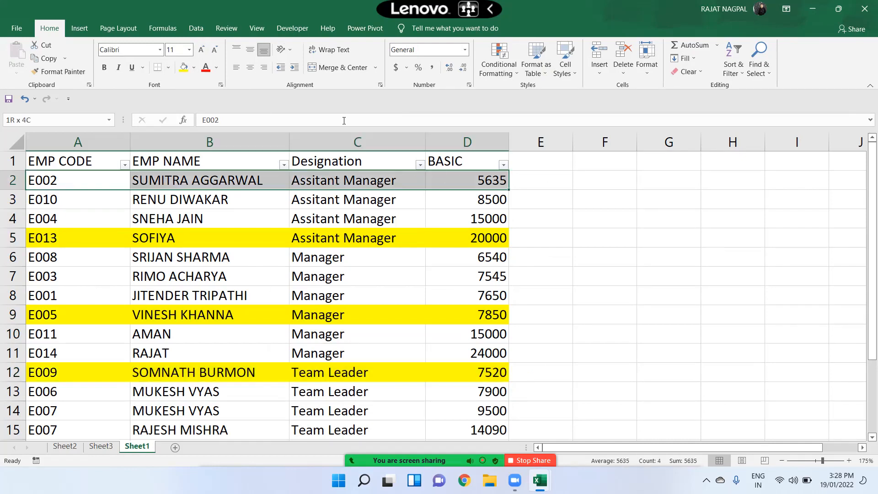
{"action": "left_click", "coordinate": [183, 67]}
Fill the employee records in rows 7, 11 and 15 with light green across columns A to D
{"action": "left_click_drag", "start_coordinate": [54, 276], "coordinate": [465, 274]}
{"action": "left_click", "coordinate": [194, 68]}
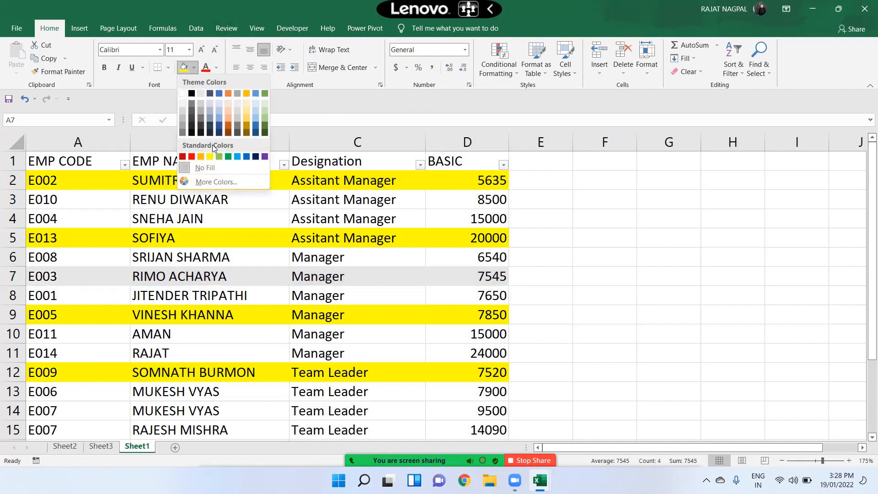
{"action": "left_click", "coordinate": [228, 157]}
{"action": "scroll", "coordinate": [210, 197], "scroll_direction": "down", "scroll_amount": 3}
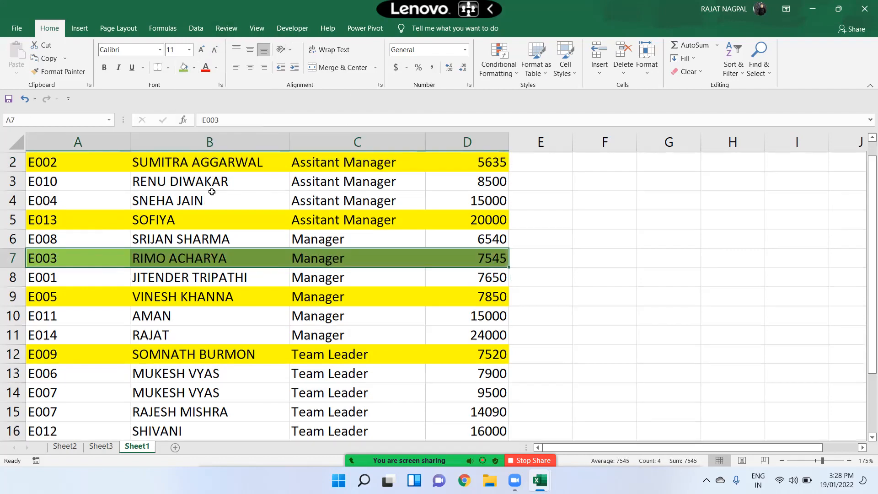
{"action": "left_click_drag", "start_coordinate": [81, 179], "coordinate": [466, 179]}
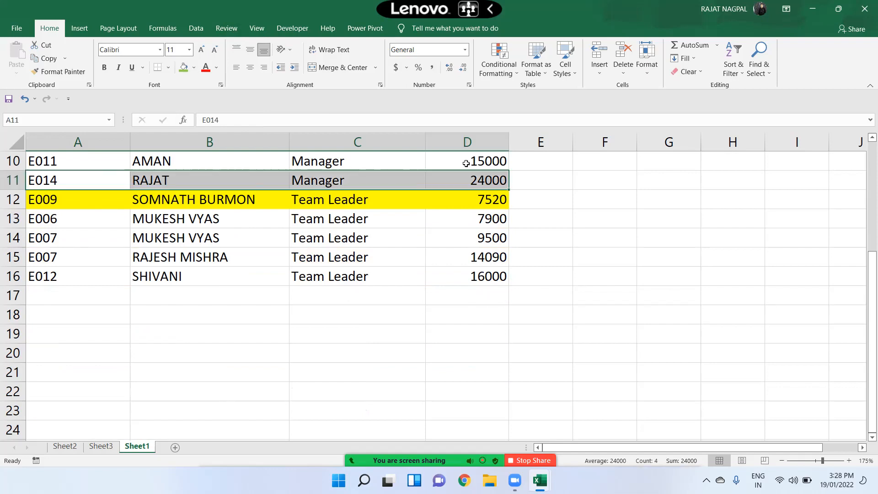
{"action": "left_click", "coordinate": [184, 67]}
{"action": "left_click", "coordinate": [92, 256]}
{"action": "left_click_drag", "start_coordinate": [145, 257], "coordinate": [455, 257]}
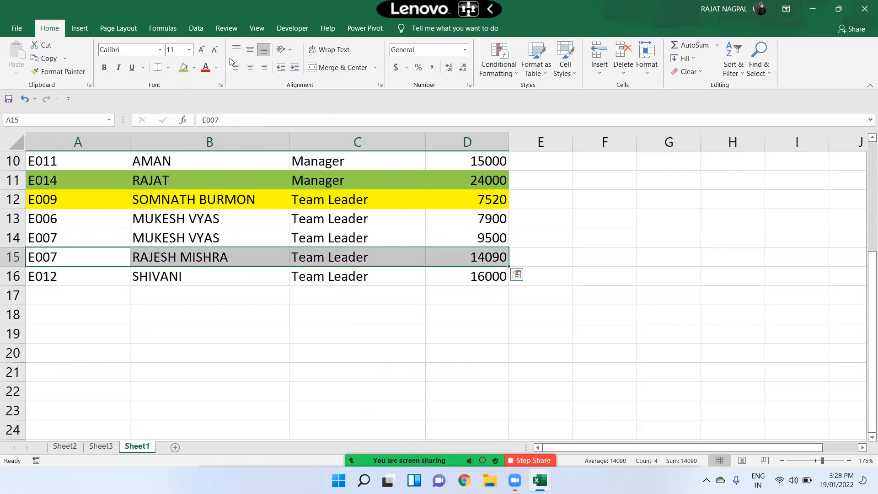
{"action": "left_click", "coordinate": [183, 67]}
{"action": "scroll", "coordinate": [255, 173], "scroll_direction": "up", "scroll_amount": 3}
{"action": "left_click", "coordinate": [256, 197]}
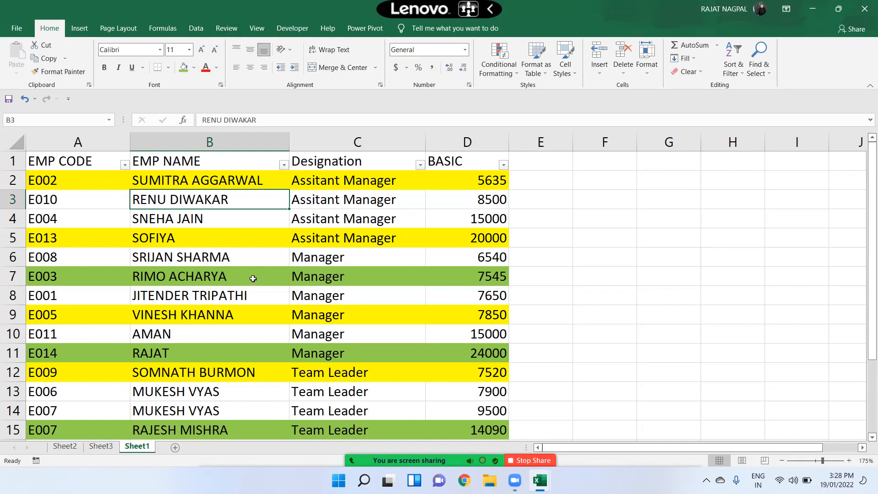
{"action": "left_click_drag", "start_coordinate": [96, 163], "coordinate": [412, 163]}
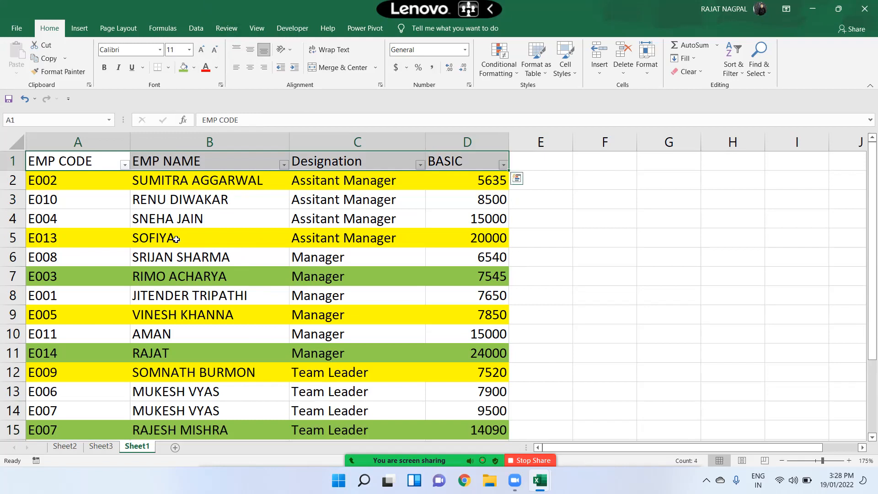
{"action": "left_click", "coordinate": [101, 200]}
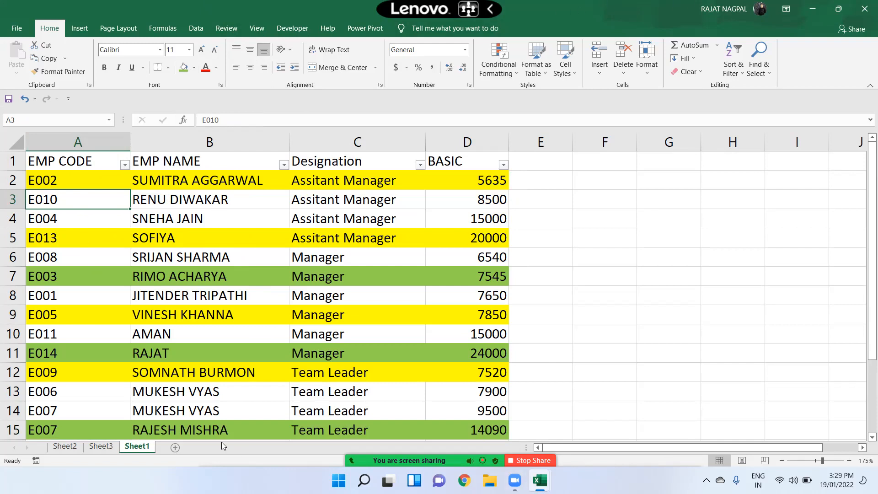
{"action": "mouse_move", "coordinate": [354, 448]}
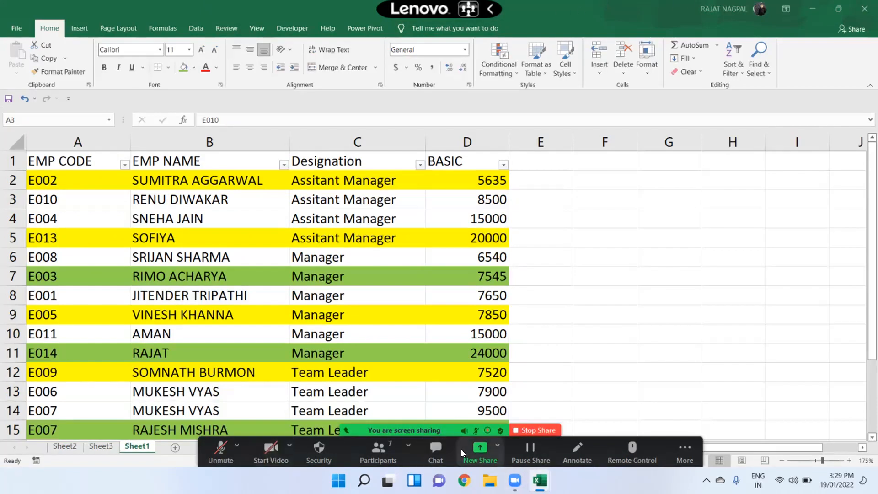
{"action": "left_click", "coordinate": [683, 453]}
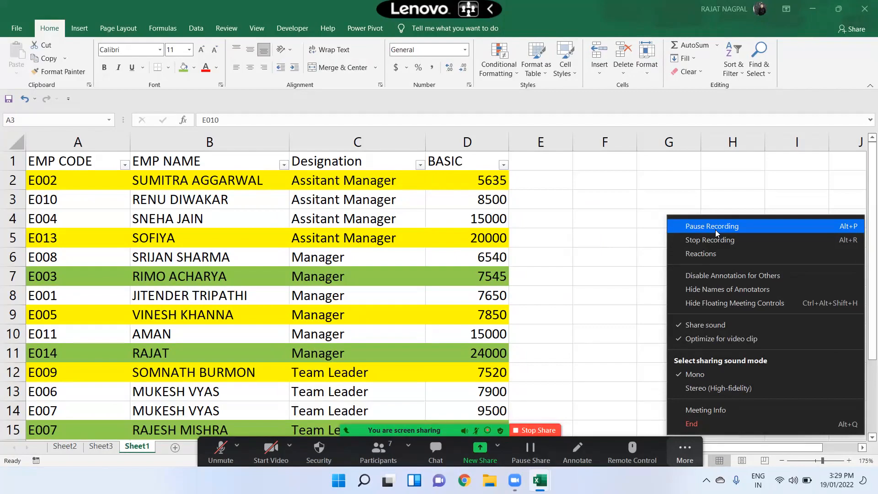
{"action": "left_click", "coordinate": [717, 228]}
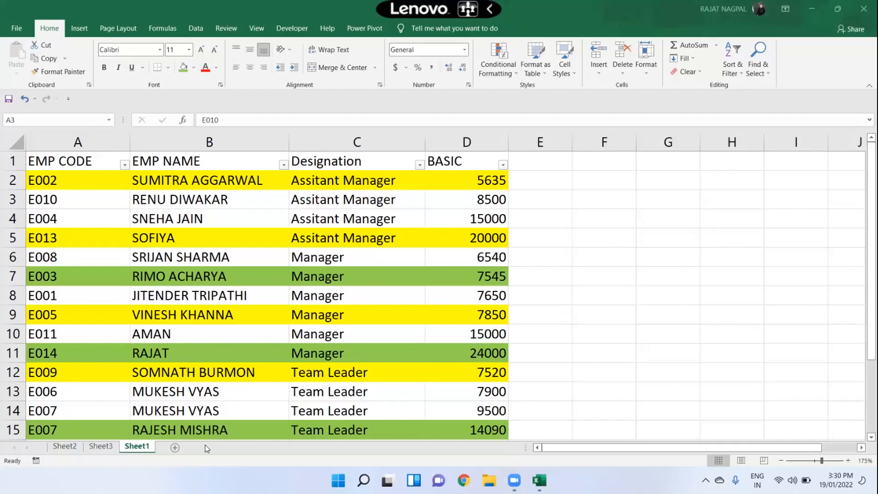
Filter the EMP CODE column by yellow cell colour to show only the yellow employee records
{"action": "left_click", "coordinate": [369, 211]}
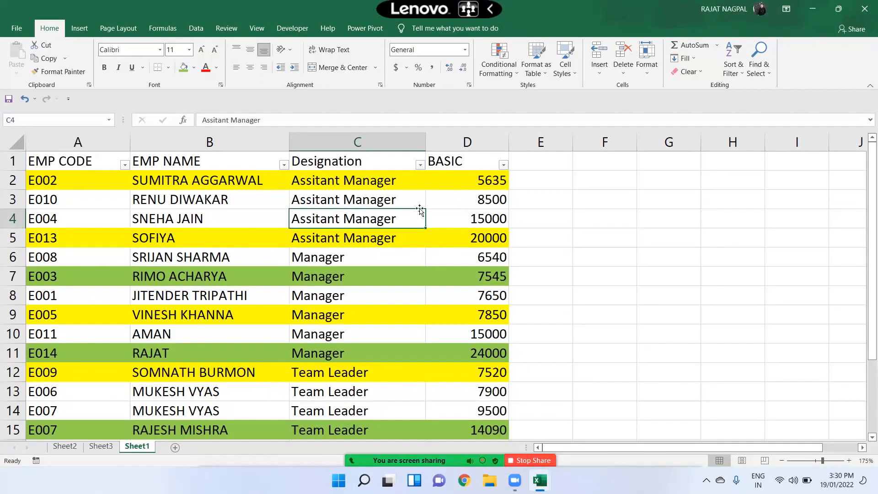
{"action": "scroll", "coordinate": [261, 303], "scroll_direction": "down", "scroll_amount": 1}
{"action": "scroll", "coordinate": [229, 215], "scroll_direction": "up", "scroll_amount": 1}
{"action": "left_click_drag", "start_coordinate": [74, 182], "coordinate": [391, 182]}
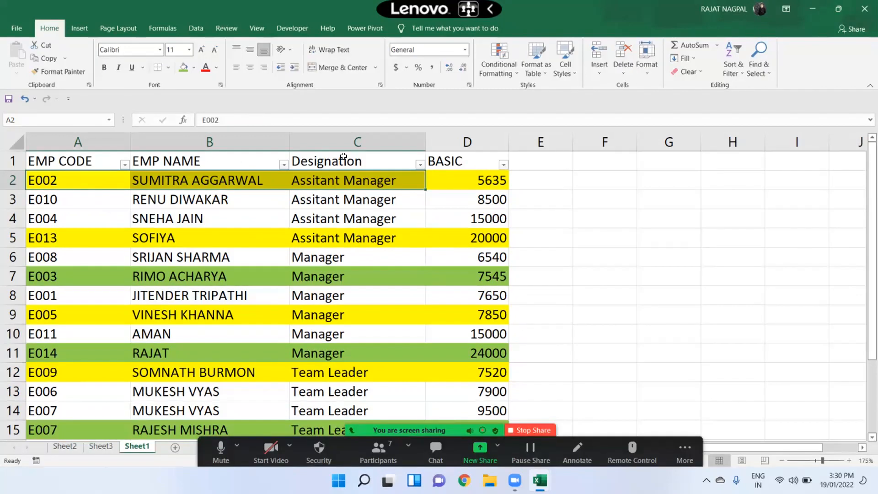
{"action": "left_click", "coordinate": [123, 165]}
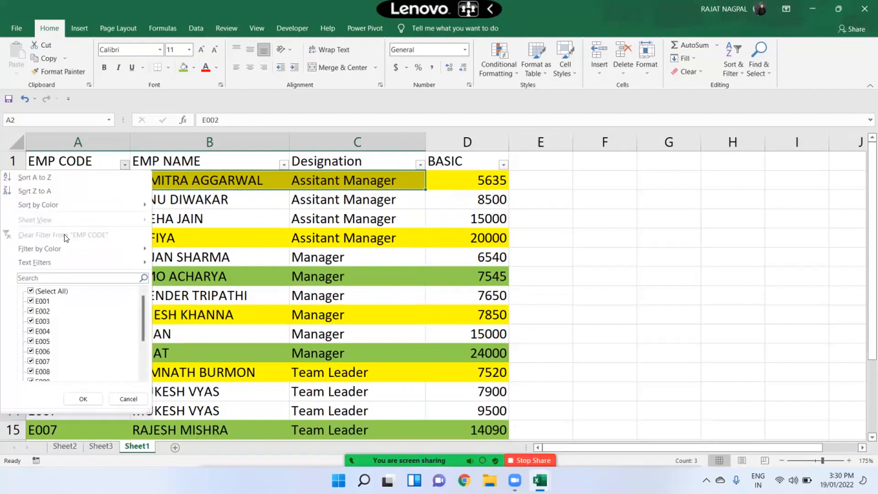
{"action": "mouse_move", "coordinate": [53, 253]}
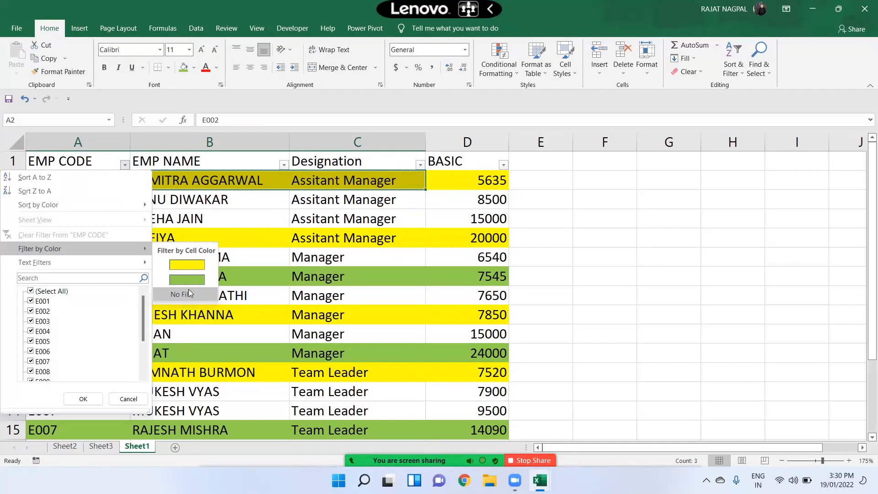
{"action": "left_click", "coordinate": [190, 265]}
{"action": "left_click", "coordinate": [231, 221]}
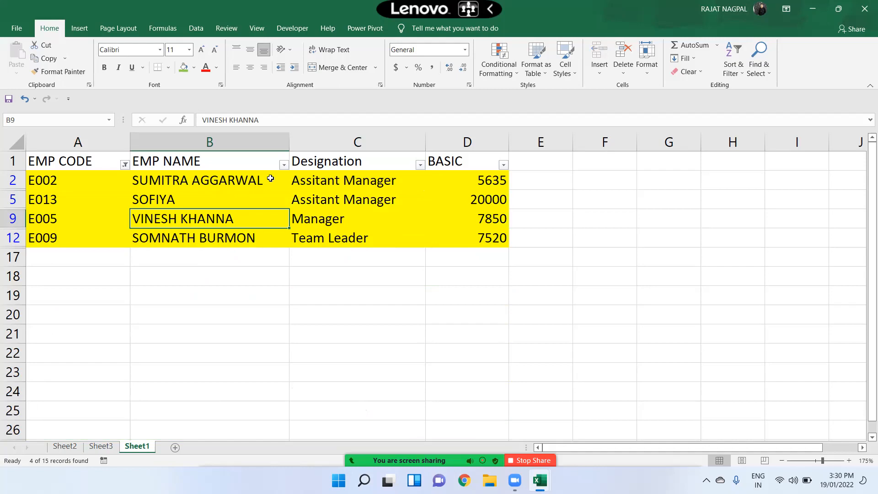
Switch the EMP CODE colour filter to green, and clear the filter to restore all records
{"action": "left_click", "coordinate": [124, 165]}
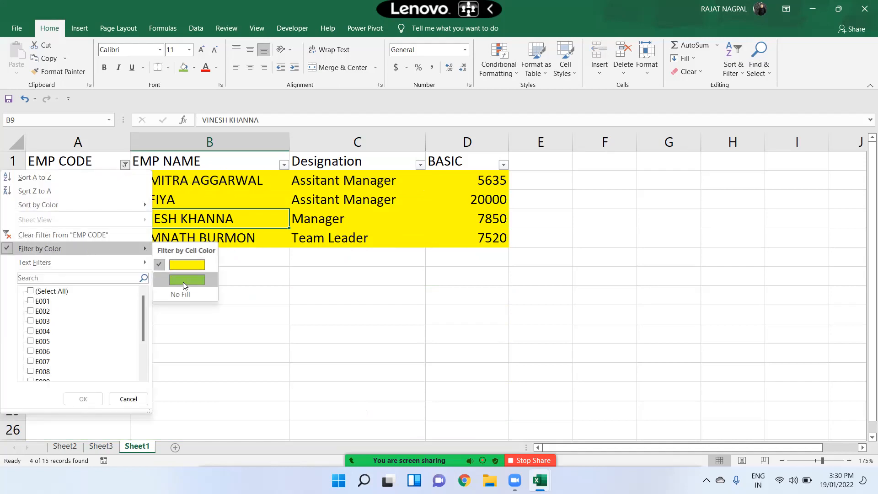
{"action": "left_click", "coordinate": [187, 280]}
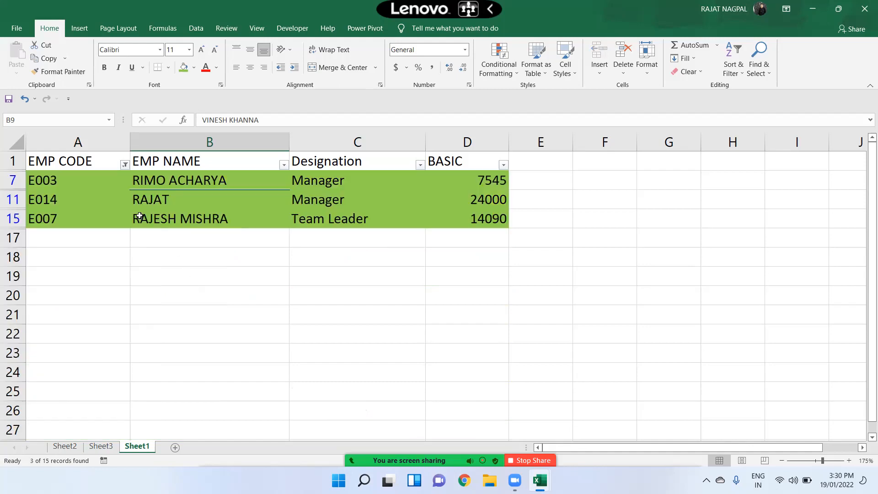
{"action": "left_click", "coordinate": [125, 164]}
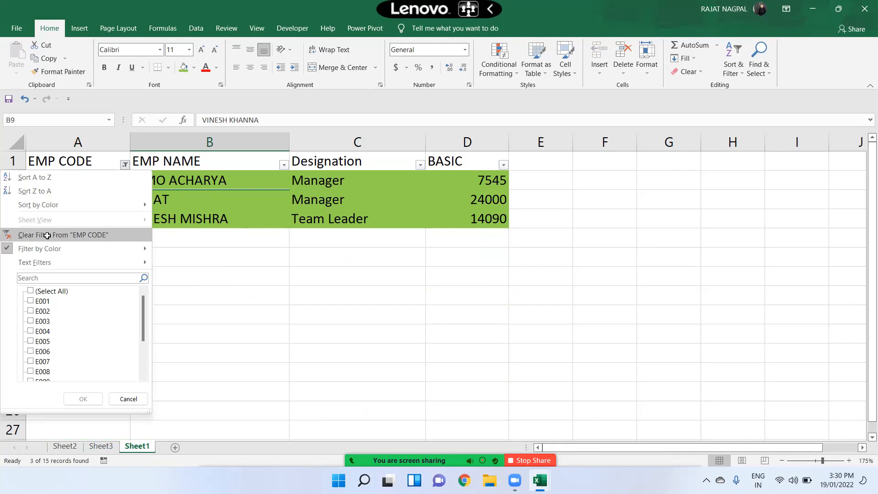
{"action": "left_click", "coordinate": [48, 235]}
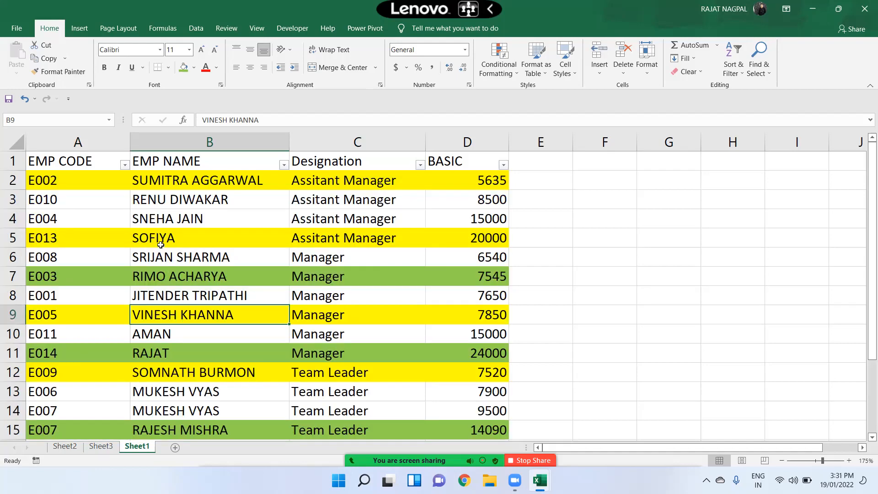
{"action": "left_click", "coordinate": [228, 173]}
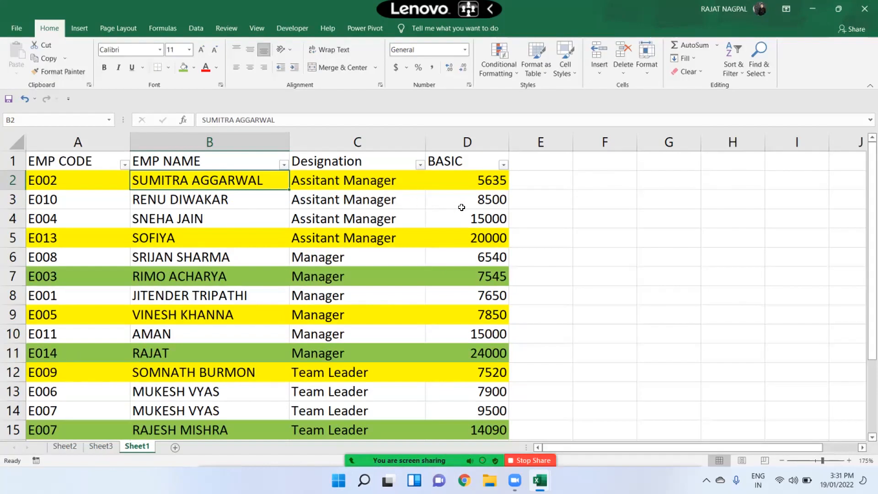
{"action": "left_click_drag", "start_coordinate": [470, 176], "coordinate": [471, 276]}
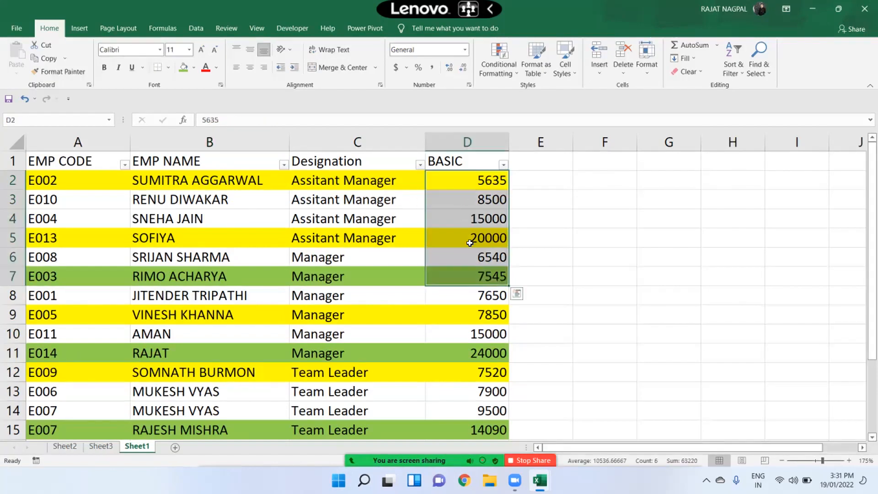
{"action": "left_click", "coordinate": [462, 218]}
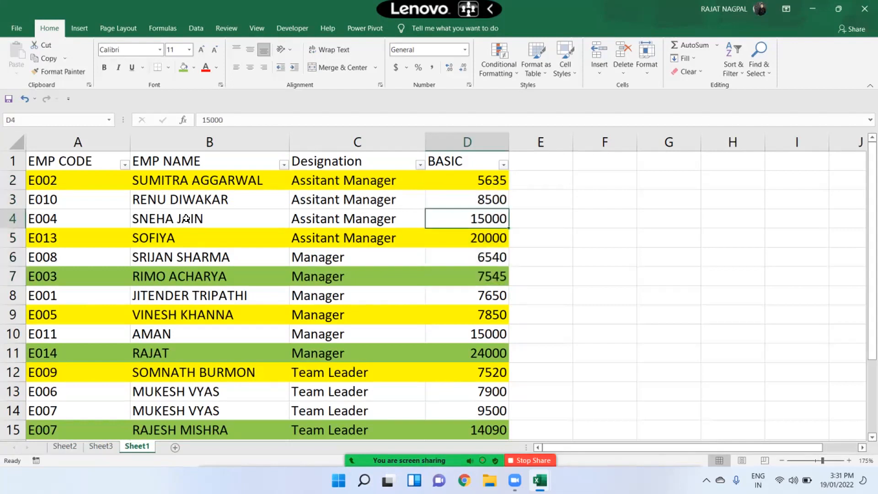
{"action": "left_click", "coordinate": [338, 201]}
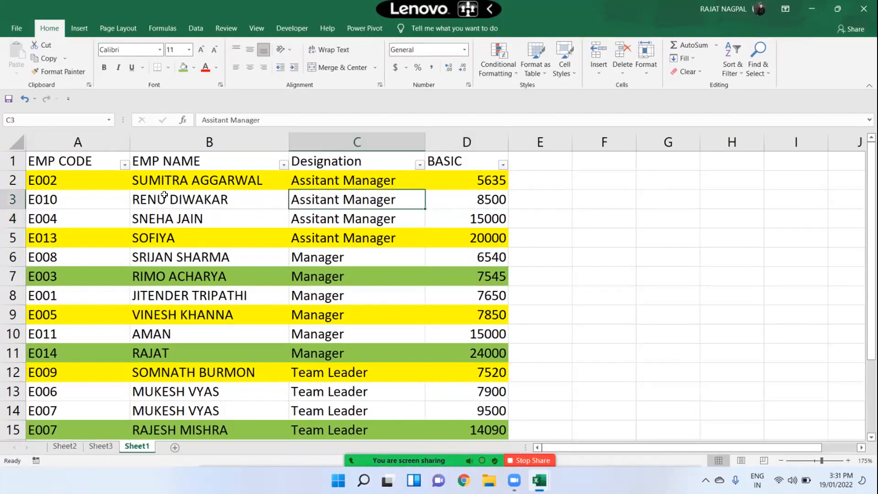
Sort the employee records by cell colour in the EMP CODE column with yellow on top
{"action": "left_click", "coordinate": [125, 165]}
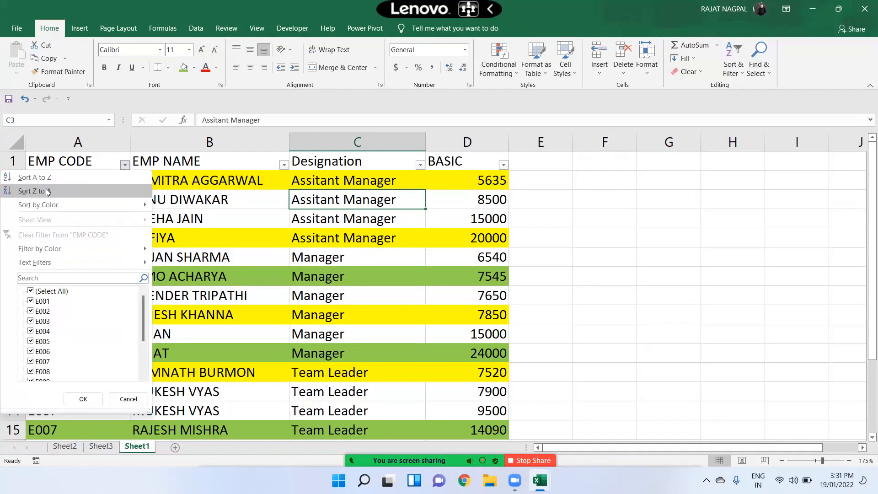
{"action": "mouse_move", "coordinate": [41, 205]}
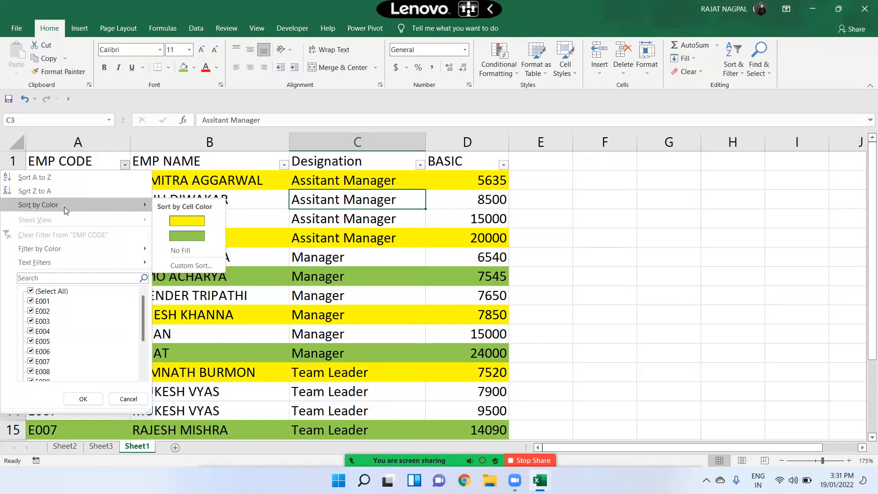
{"action": "left_click", "coordinate": [184, 221]}
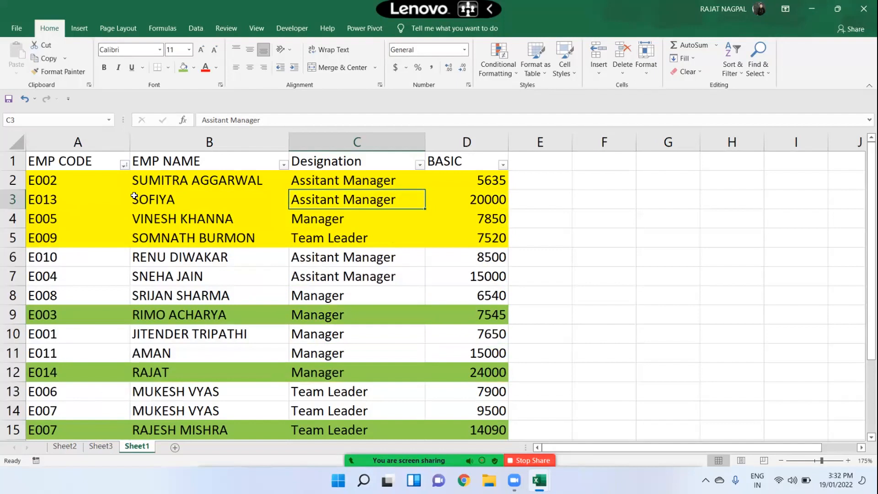
Re-sort the employee records by cell colour in the EMP CODE column with green on top
{"action": "left_click", "coordinate": [123, 164]}
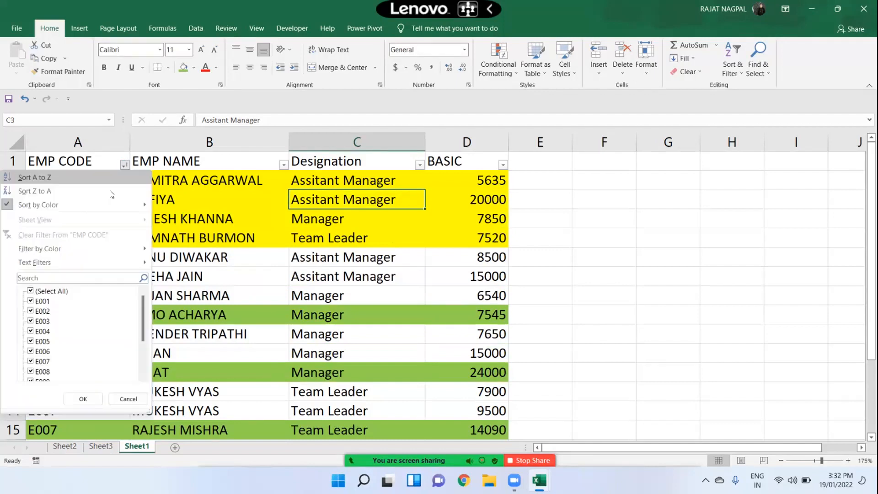
{"action": "mouse_move", "coordinate": [85, 202]}
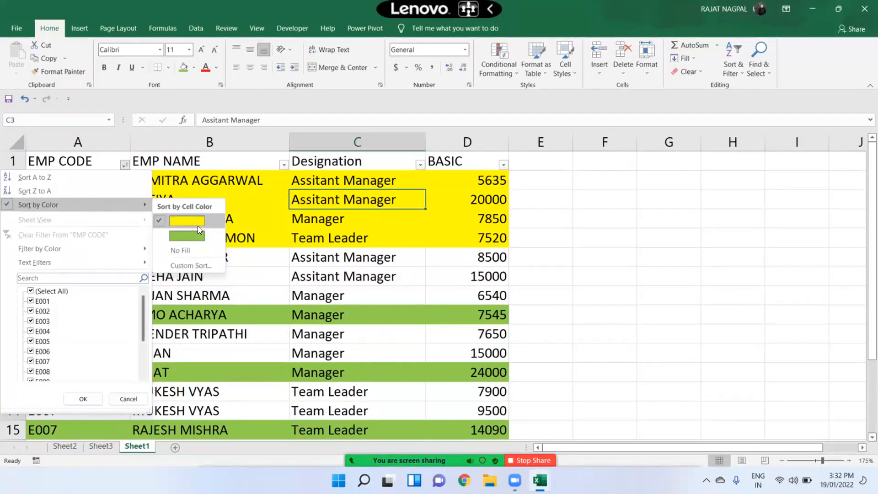
{"action": "left_click", "coordinate": [179, 236]}
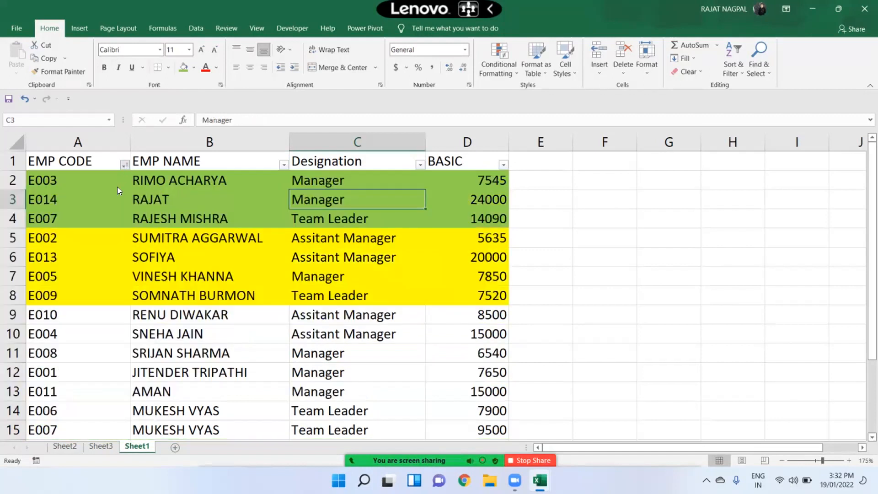
Alternate the EMP CODE colour sort between yellow and green on top, ending with yellow on top
{"action": "left_click", "coordinate": [124, 164]}
{"action": "mouse_move", "coordinate": [76, 204]}
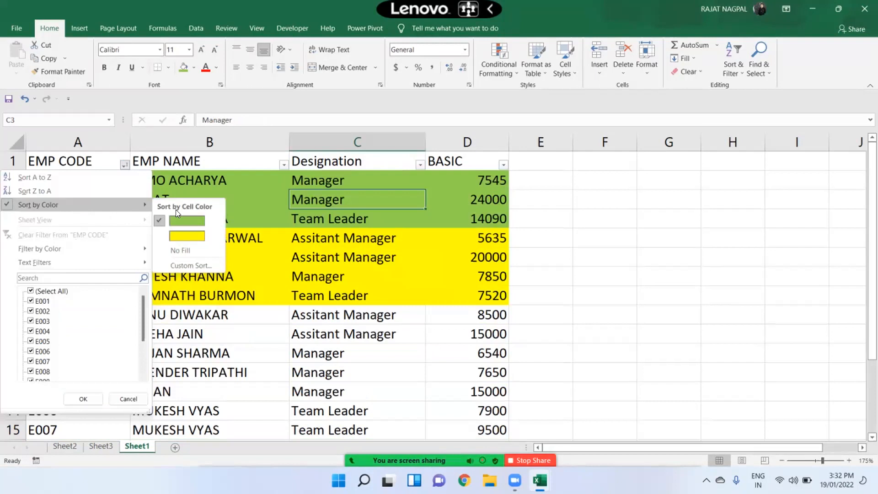
{"action": "left_click", "coordinate": [187, 235]}
{"action": "left_click", "coordinate": [124, 164]}
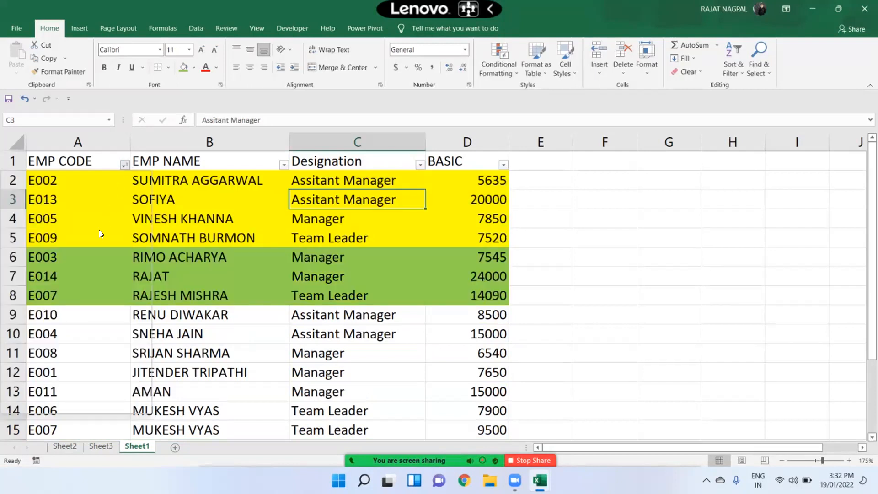
{"action": "mouse_move", "coordinate": [89, 205]}
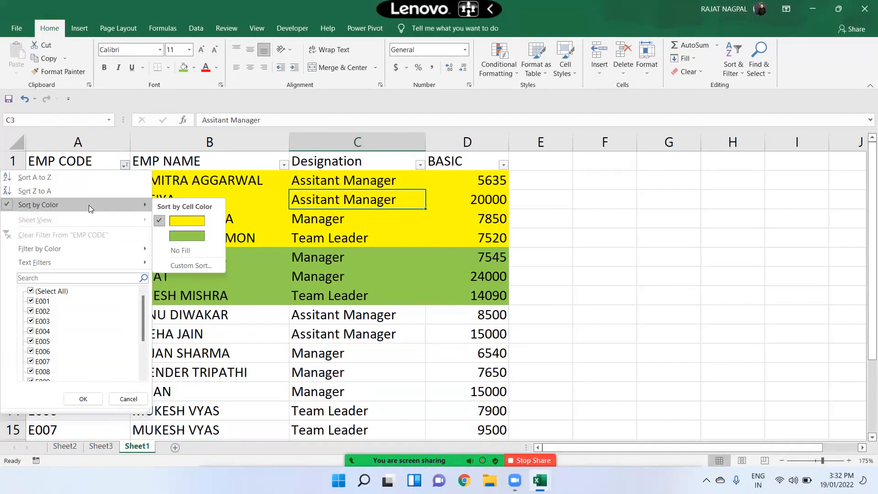
{"action": "left_click", "coordinate": [181, 236]}
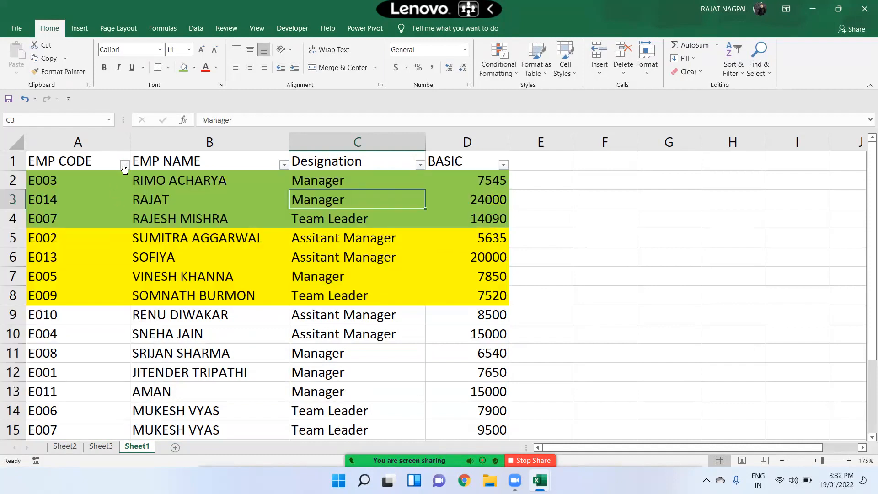
{"action": "left_click", "coordinate": [124, 165]}
{"action": "mouse_move", "coordinate": [137, 204]}
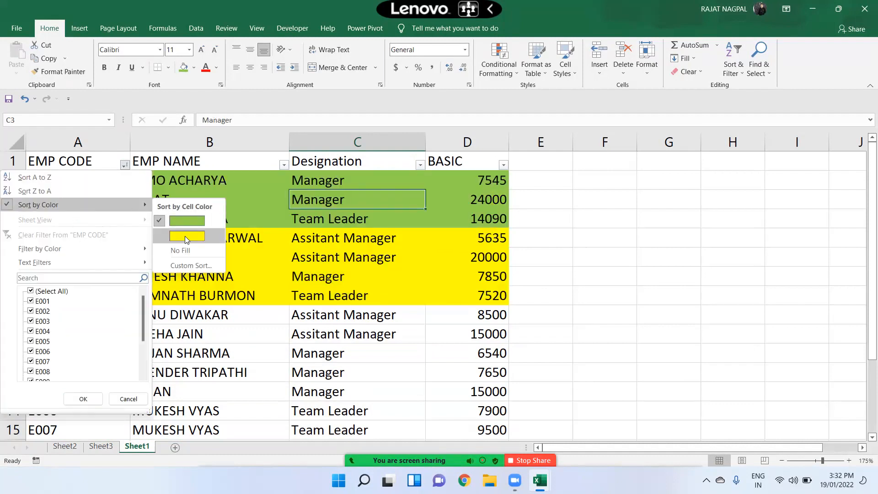
{"action": "left_click", "coordinate": [182, 237]}
Sort the records by EMP CODE cell colour with the No Fill rows on top, and select the coloured records below them
{"action": "left_click", "coordinate": [124, 165]}
{"action": "mouse_move", "coordinate": [68, 211]}
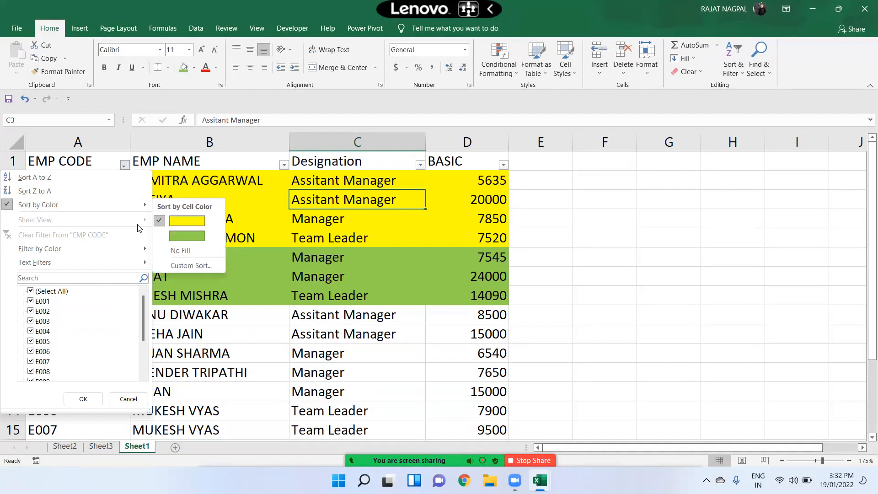
{"action": "left_click", "coordinate": [182, 251]}
{"action": "left_click_drag", "start_coordinate": [102, 182], "coordinate": [442, 316]}
{"action": "left_click_drag", "start_coordinate": [92, 333], "coordinate": [486, 402]}
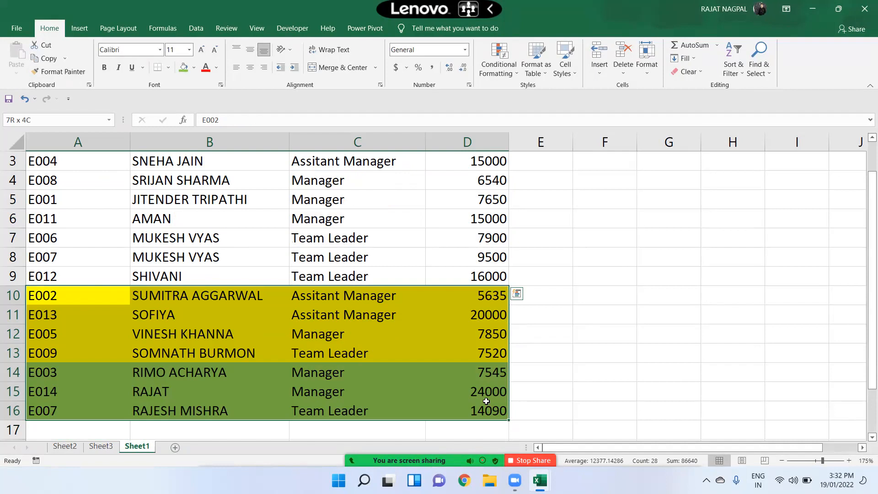
{"action": "scroll", "coordinate": [382, 353], "scroll_direction": "up", "scroll_amount": 1}
{"action": "left_click", "coordinate": [124, 165]}
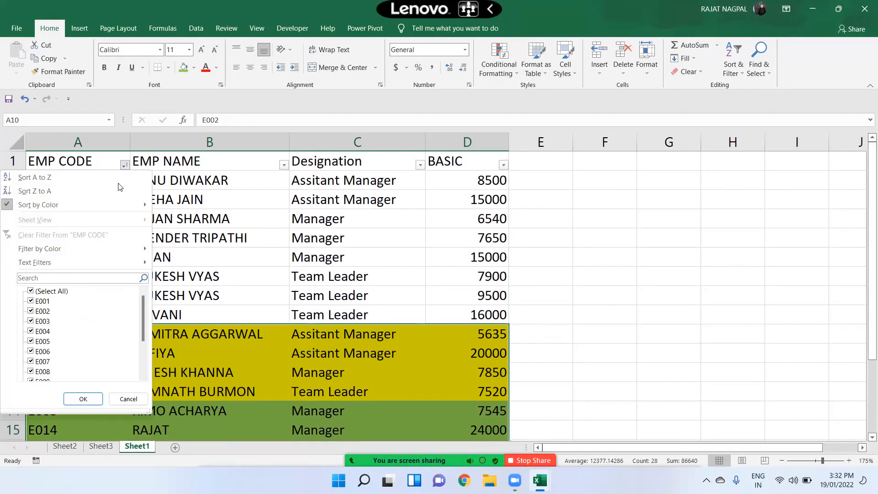
{"action": "mouse_move", "coordinate": [88, 203]}
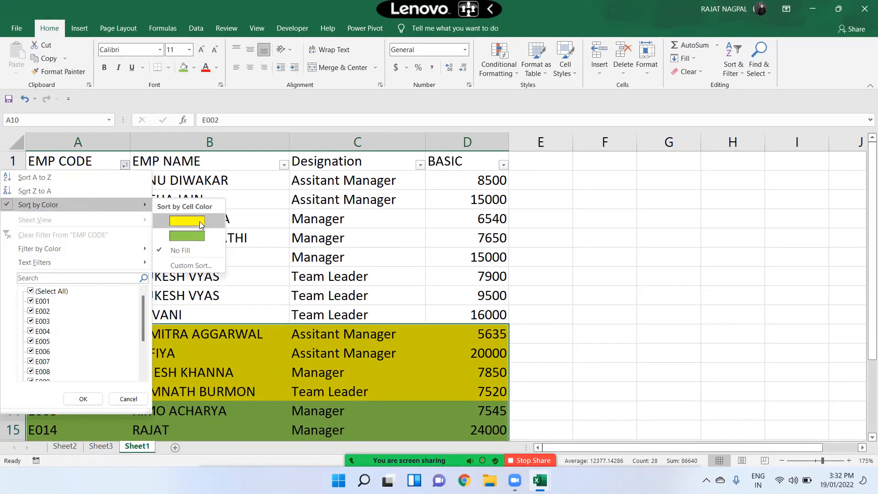
{"action": "left_click", "coordinate": [174, 250]}
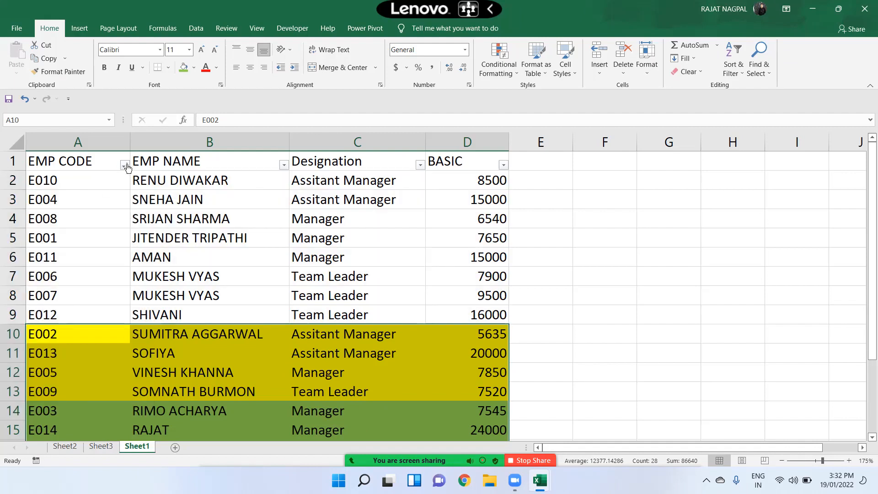
Sort the employee records by the EMP NAME column from A to Z
{"action": "left_click_drag", "start_coordinate": [193, 177], "coordinate": [203, 410]}
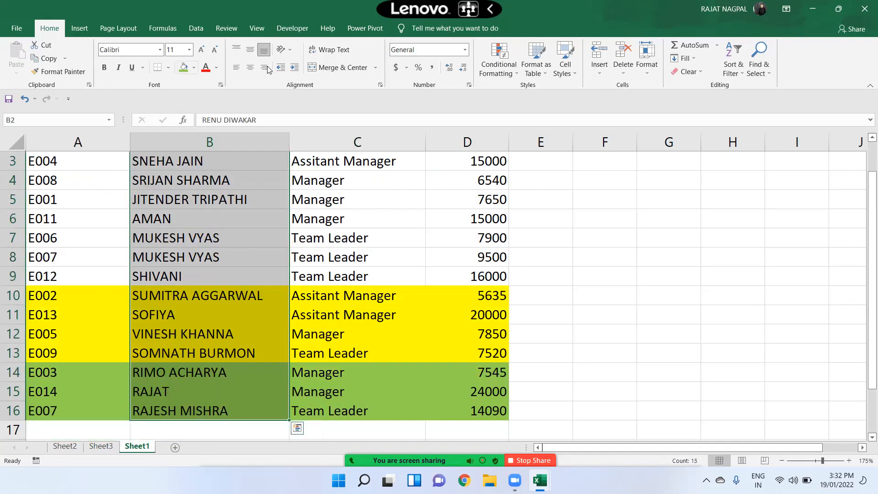
{"action": "scroll", "coordinate": [515, 160], "scroll_direction": "up", "scroll_amount": 1}
{"action": "left_click", "coordinate": [577, 156]}
{"action": "left_click", "coordinate": [283, 164]}
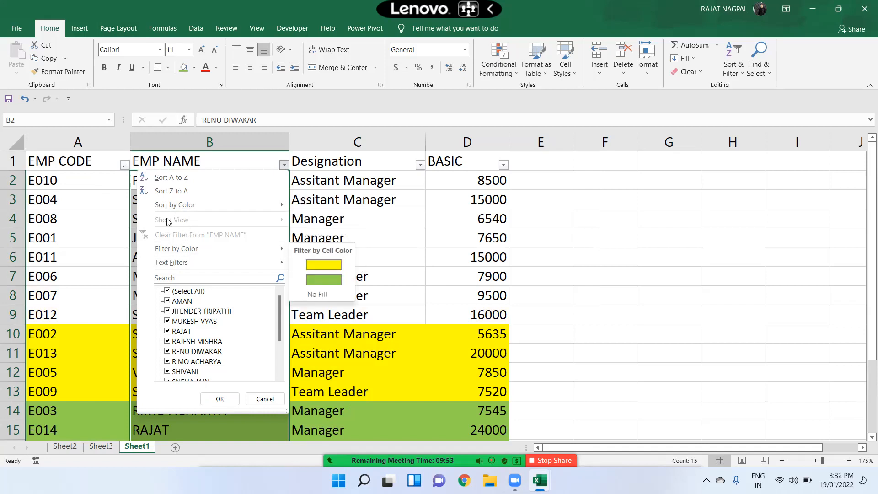
{"action": "left_click", "coordinate": [167, 179]}
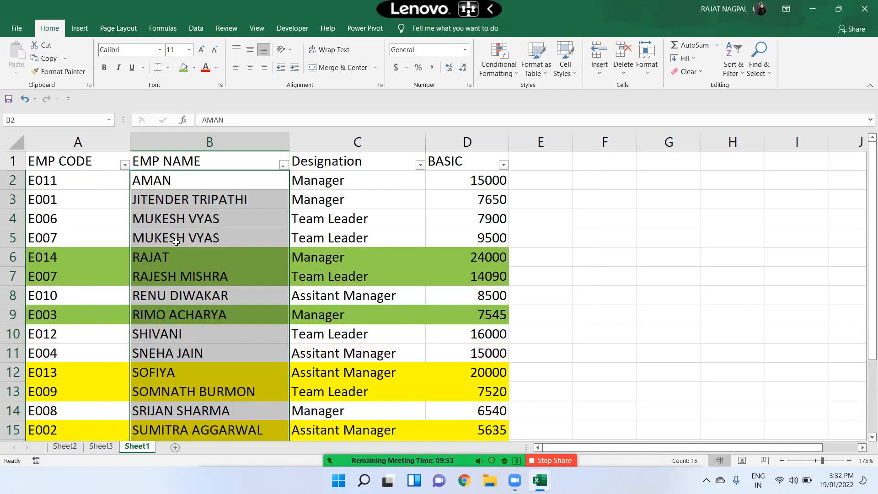
{"action": "left_click", "coordinate": [185, 243]}
{"action": "scroll", "coordinate": [186, 242], "scroll_direction": "down", "scroll_amount": 3}
{"action": "scroll", "coordinate": [186, 242], "scroll_direction": "up", "scroll_amount": 3}
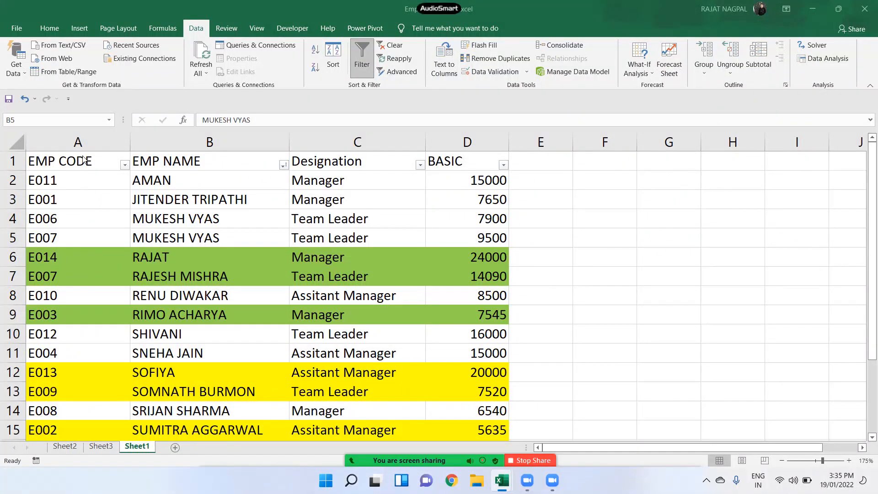
Turn off the filter on the header row, A1 to D1
{"action": "left_click_drag", "start_coordinate": [82, 155], "coordinate": [439, 157]}
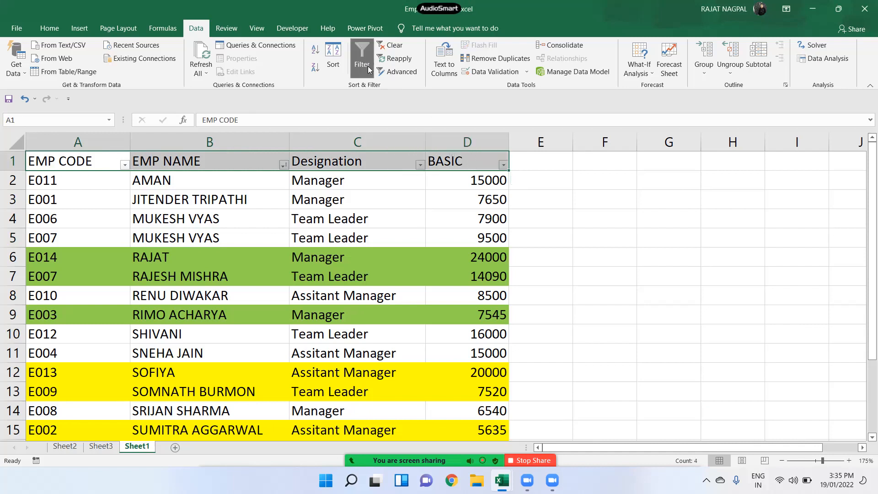
{"action": "left_click", "coordinate": [361, 54]}
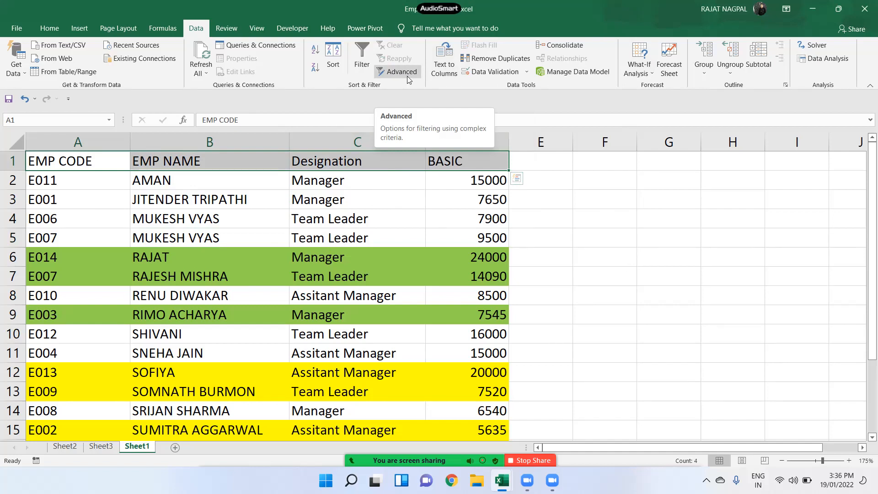
Copy the header row A1:D1 and paste it at F1 as the criteria headings
{"action": "left_click_drag", "start_coordinate": [84, 162], "coordinate": [464, 154]}
{"action": "right_click", "coordinate": [88, 161]}
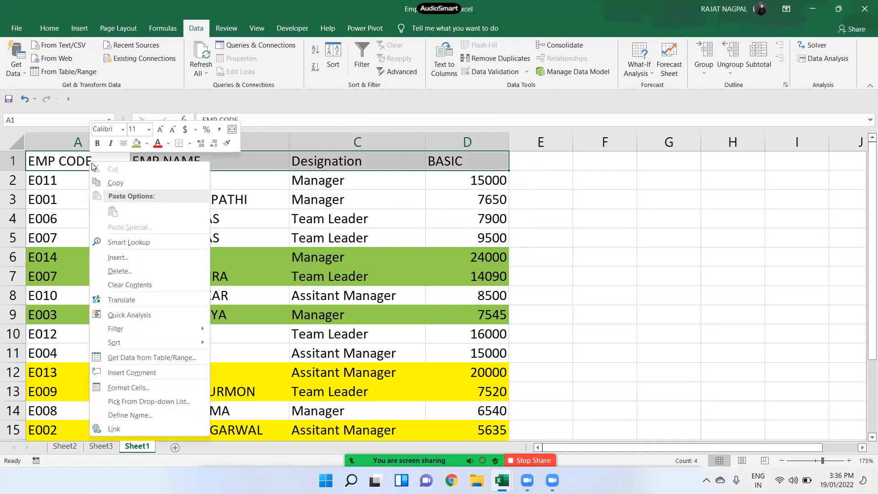
{"action": "left_click", "coordinate": [115, 182]}
{"action": "left_click", "coordinate": [614, 165]}
{"action": "right_click", "coordinate": [614, 164]}
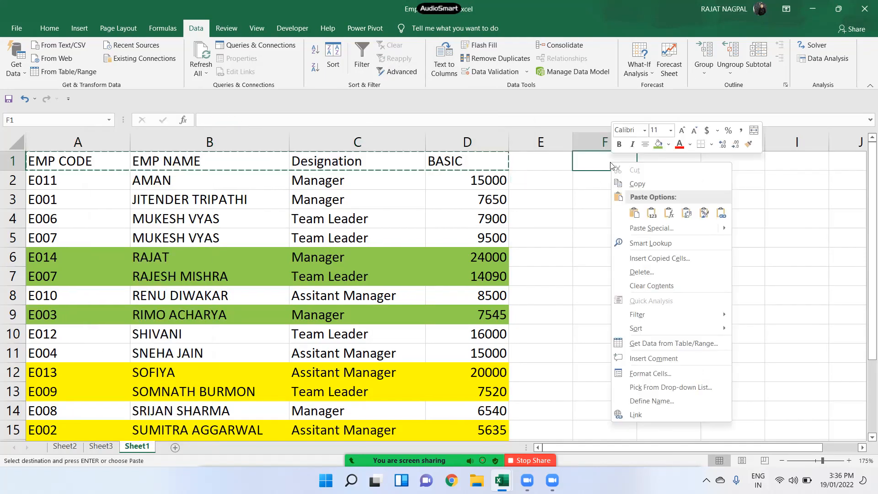
{"action": "left_click", "coordinate": [634, 213]}
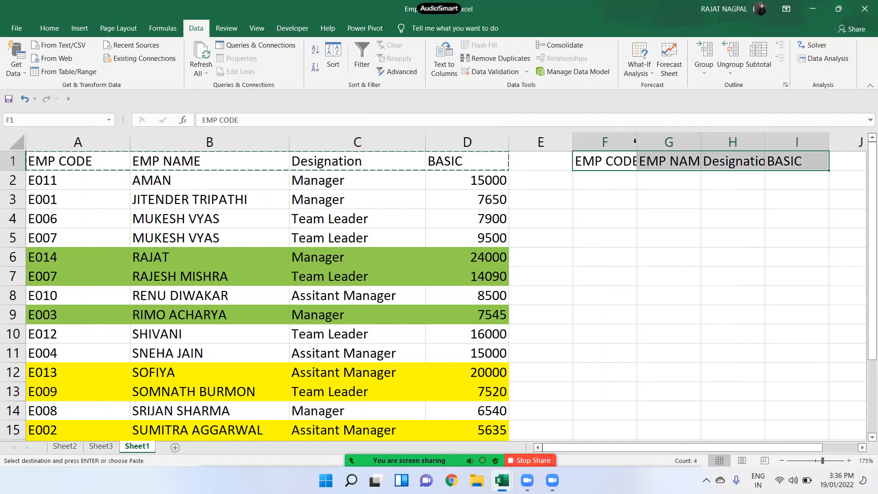
Autofit columns F, G and H to their headings and clear the copy marquee
{"action": "double_click", "coordinate": [637, 146]}
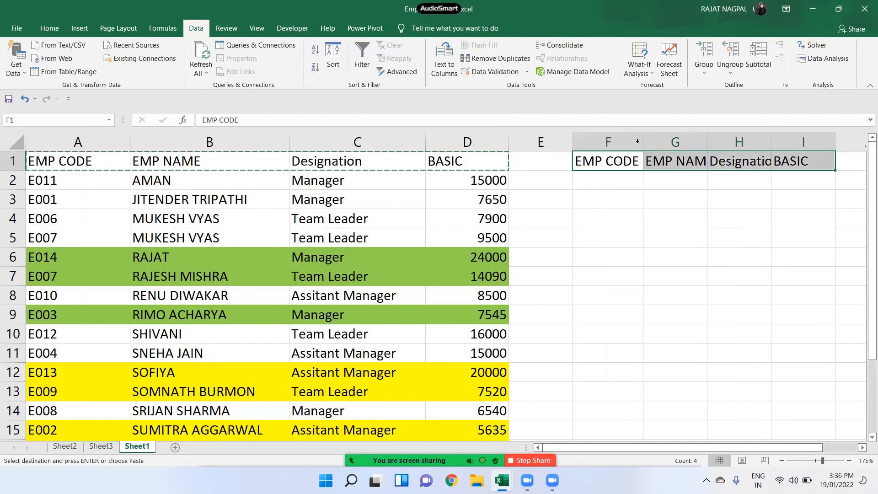
{"action": "double_click", "coordinate": [707, 137]}
{"action": "double_click", "coordinate": [780, 137]}
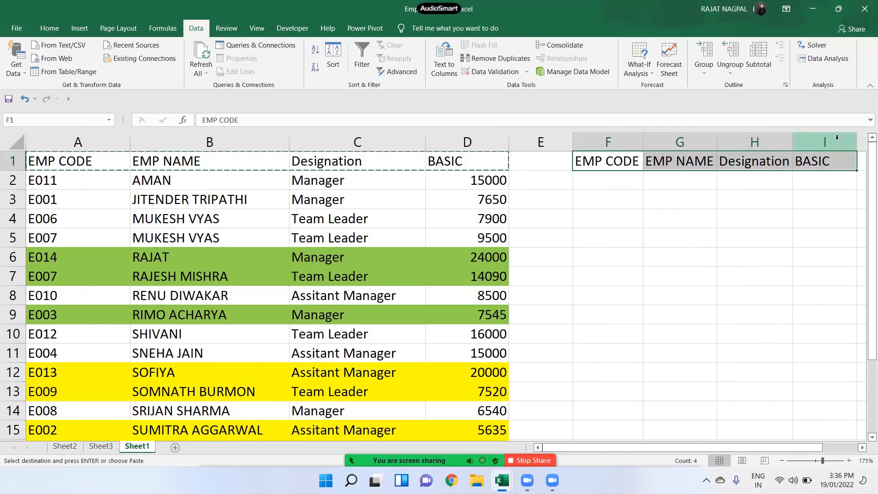
{"action": "left_click", "coordinate": [671, 200]}
{"action": "key", "text": "Escape"}
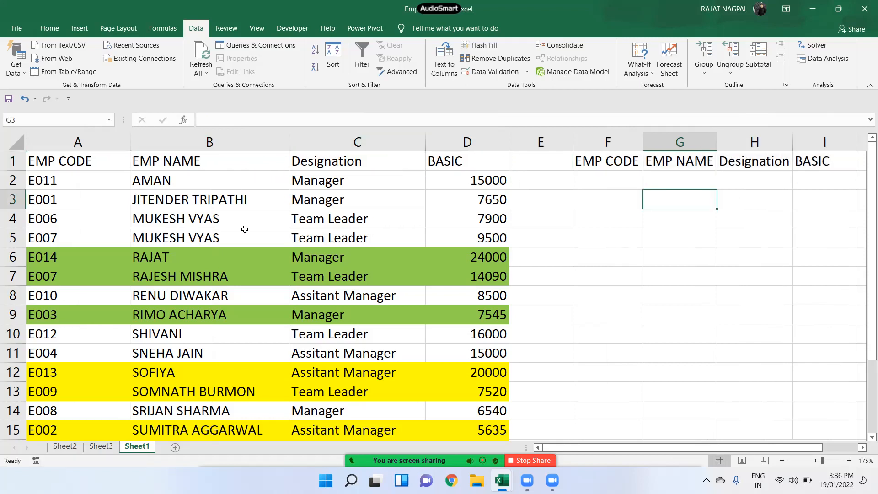
{"action": "left_click_drag", "start_coordinate": [342, 182], "coordinate": [352, 256]}
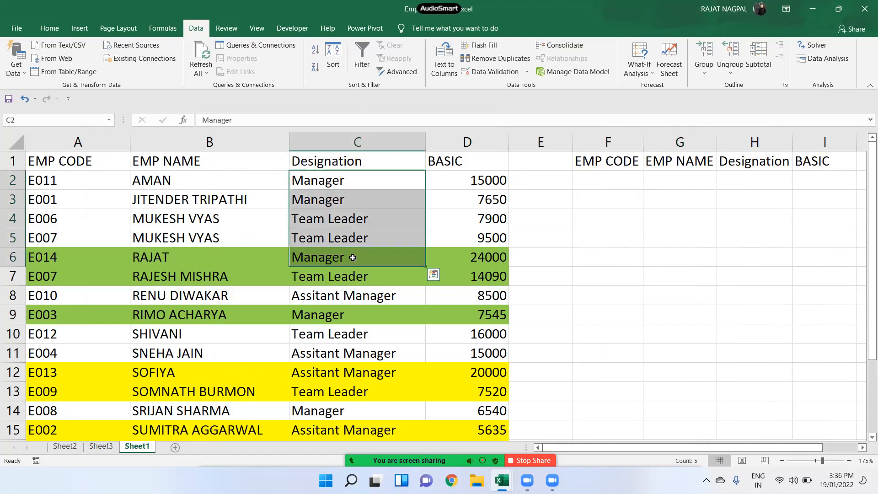
{"action": "left_click", "coordinate": [624, 211]}
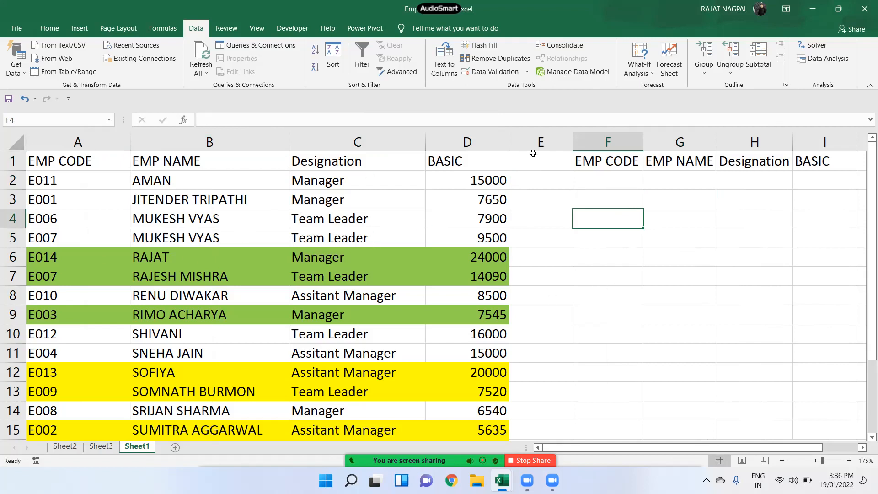
{"action": "left_click_drag", "start_coordinate": [112, 160], "coordinate": [454, 401]}
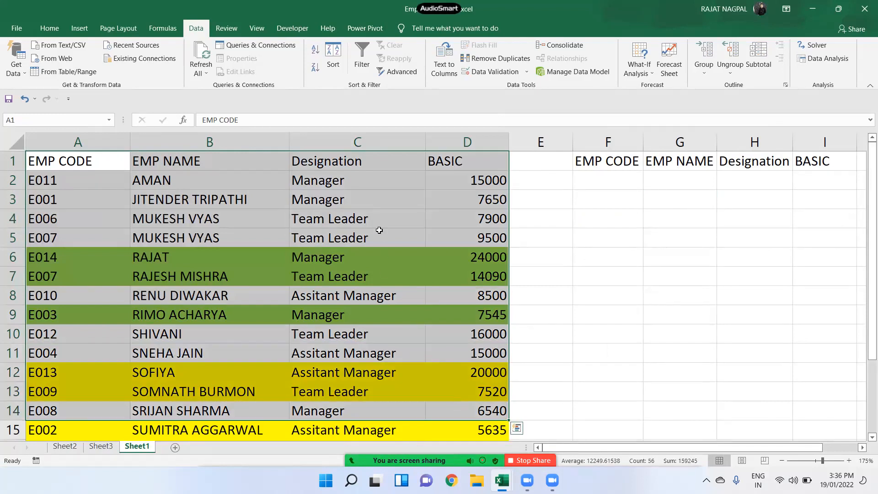
{"action": "left_click_drag", "start_coordinate": [366, 189], "coordinate": [242, 344]}
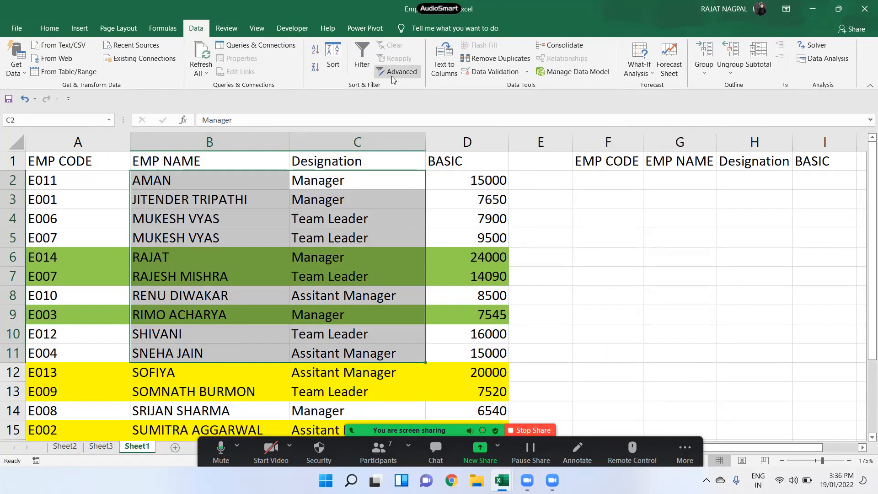
{"action": "left_click", "coordinate": [283, 204]}
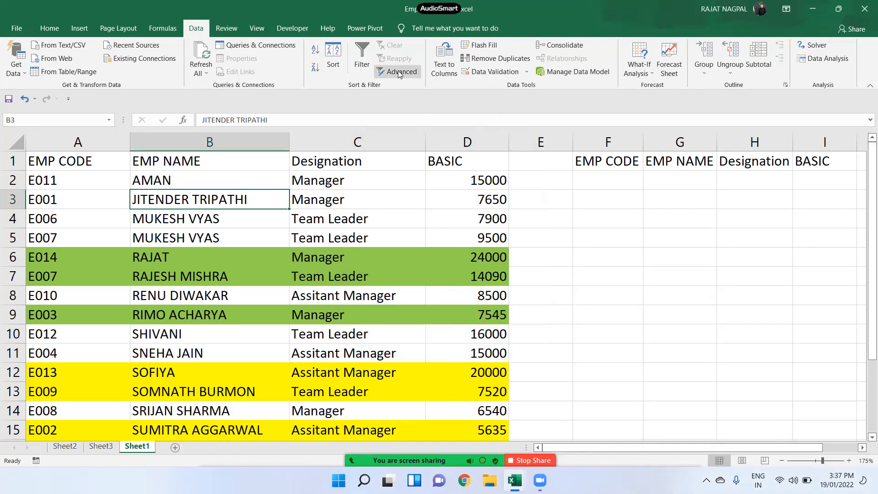
{"action": "left_click_drag", "start_coordinate": [91, 159], "coordinate": [443, 155]}
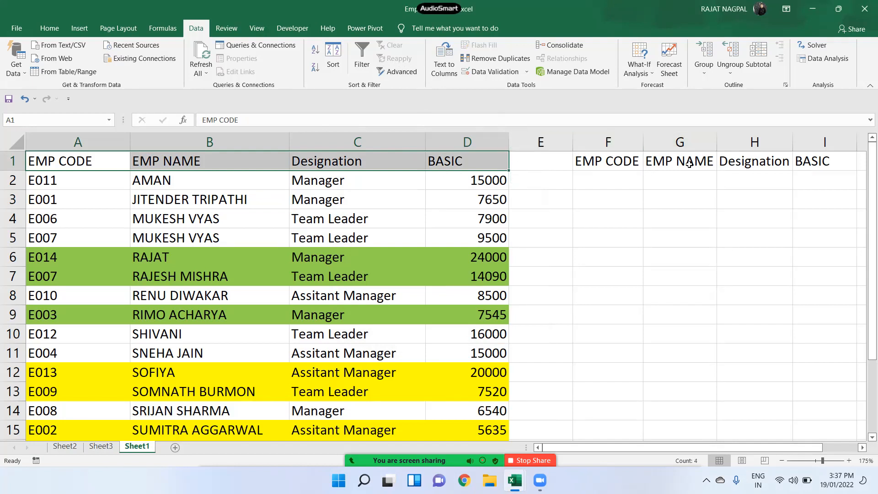
Widen the copied heading columns F to I slightly and narrow the empty column E
{"action": "left_click_drag", "start_coordinate": [622, 164], "coordinate": [818, 161]}
{"action": "left_click_drag", "start_coordinate": [716, 140], "coordinate": [729, 139]}
{"action": "left_click_drag", "start_coordinate": [643, 140], "coordinate": [665, 141]}
{"action": "left_click_drag", "start_coordinate": [822, 140], "coordinate": [822, 139]}
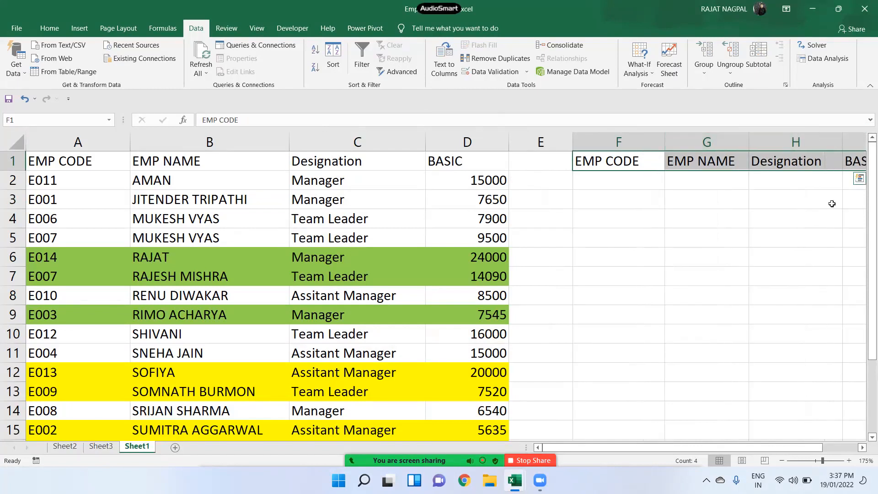
{"action": "left_click", "coordinate": [845, 447]}
{"action": "left_click_drag", "start_coordinate": [90, 140], "coordinate": [103, 140]}
{"action": "left_click_drag", "start_coordinate": [685, 451], "coordinate": [560, 448]}
{"action": "left_click_drag", "start_coordinate": [573, 146], "coordinate": [541, 137]}
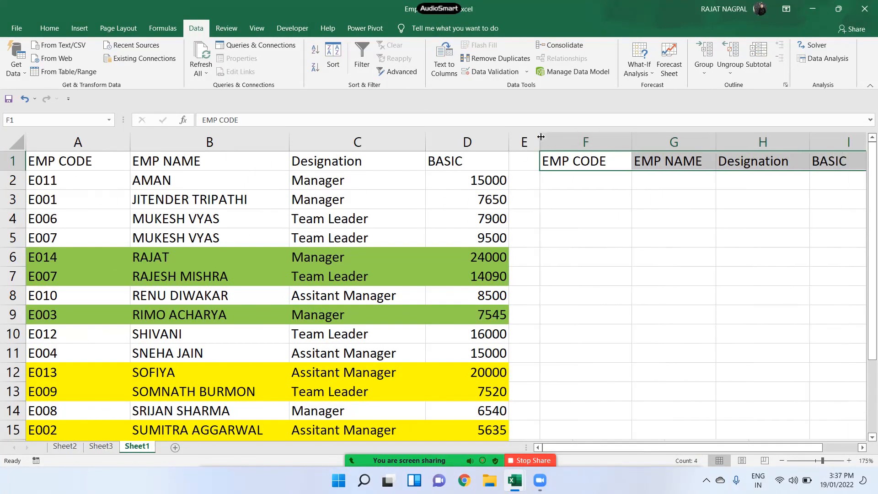
{"action": "left_click", "coordinate": [360, 184]}
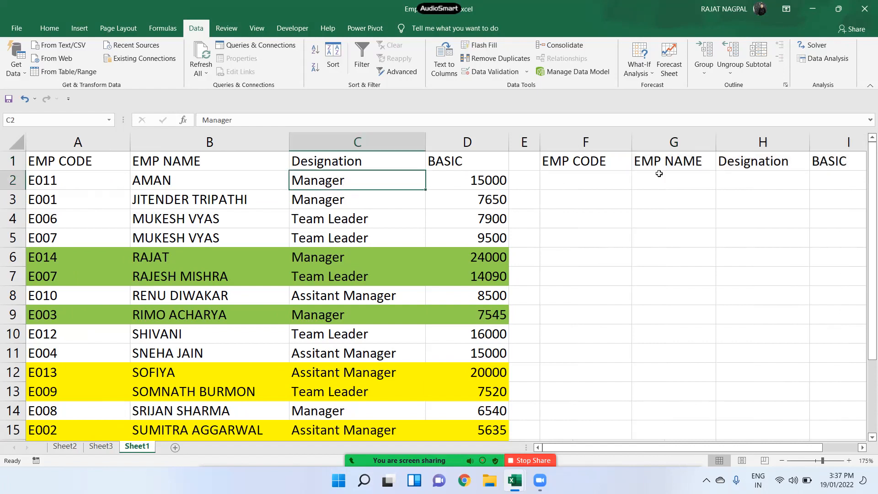
{"action": "key", "text": "shift+Down"}
{"action": "key", "text": "shift+Down"}
{"action": "key", "text": "shift+Down"}
{"action": "left_click_drag", "start_coordinate": [324, 163], "coordinate": [338, 268]}
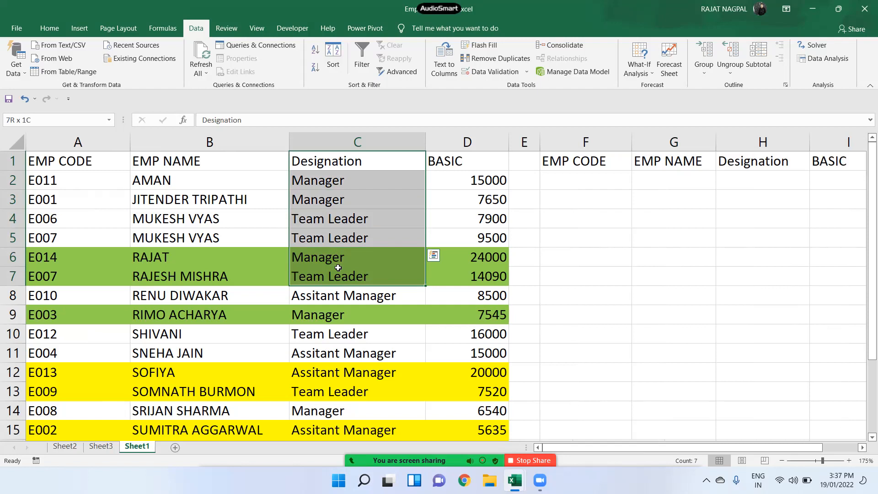
Enter the criterion MANAGER in H2 beneath the copied Designation heading
{"action": "left_click", "coordinate": [767, 181]}
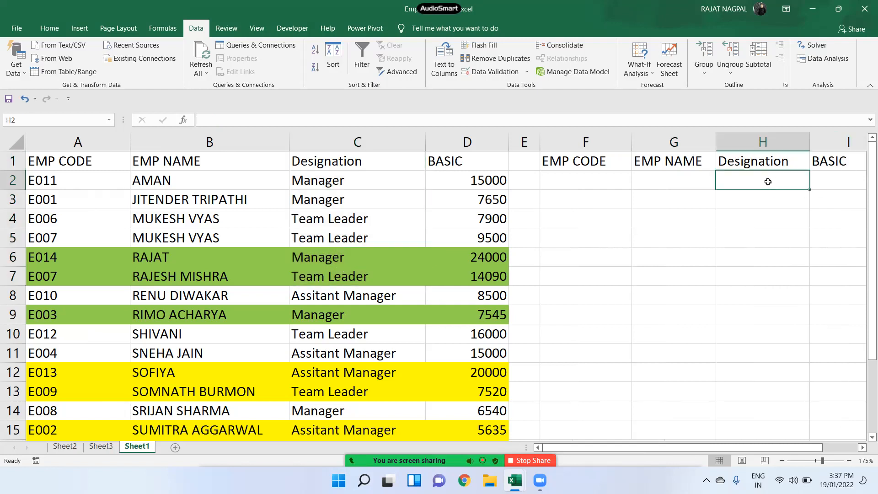
{"action": "type", "text": "MANAGER'"}
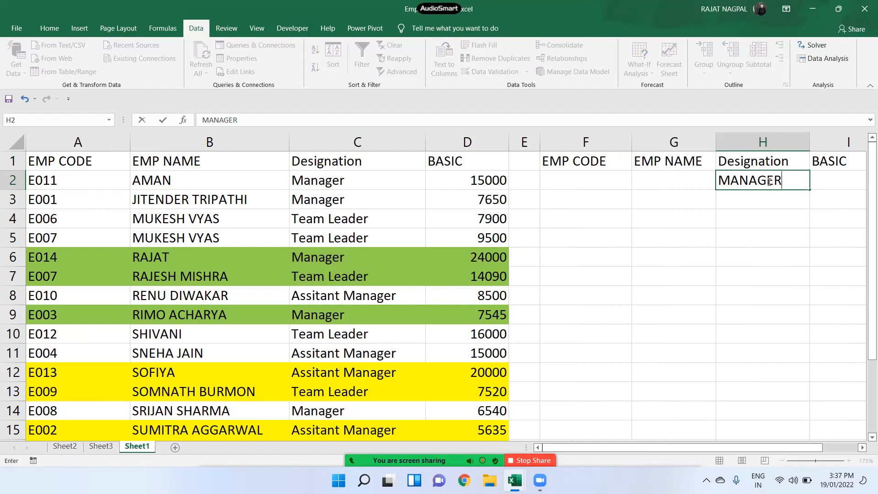
{"action": "key", "text": "Return"}
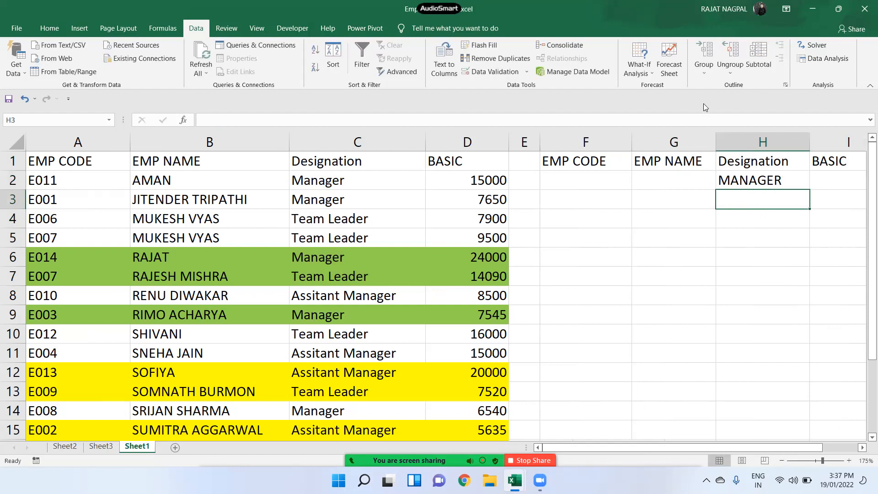
Compare the Designation column of the employee data with the criterion heading and value in H1:H2
{"action": "left_click_drag", "start_coordinate": [749, 160], "coordinate": [739, 201]}
{"action": "left_click_drag", "start_coordinate": [328, 167], "coordinate": [348, 239]}
{"action": "left_click_drag", "start_coordinate": [354, 161], "coordinate": [363, 220]}
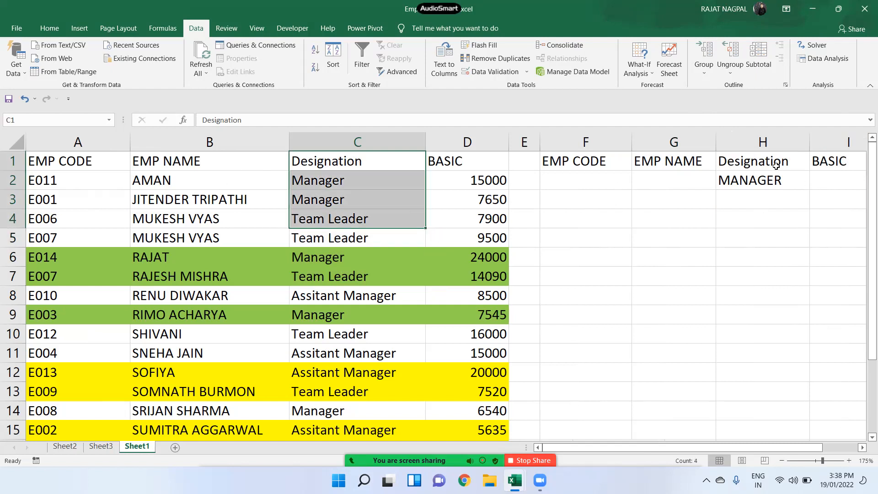
{"action": "left_click_drag", "start_coordinate": [776, 165], "coordinate": [752, 190]}
{"action": "left_click", "coordinate": [761, 179]}
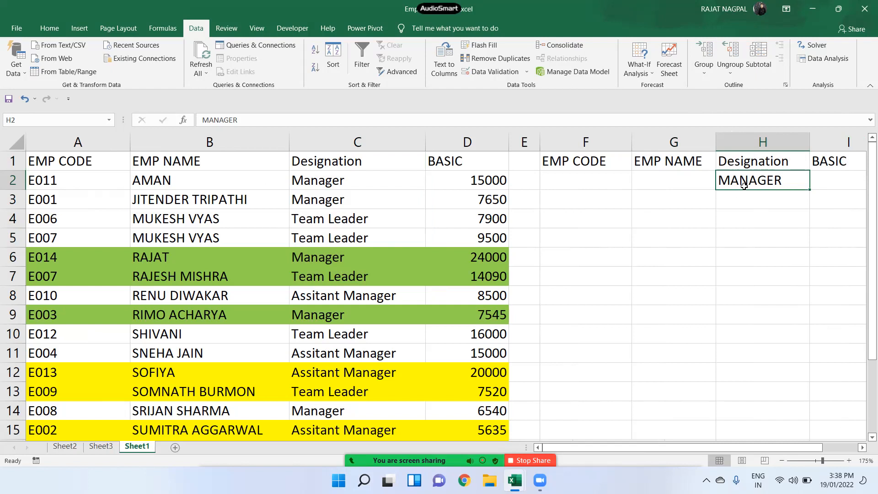
{"action": "left_click_drag", "start_coordinate": [596, 158], "coordinate": [738, 180]}
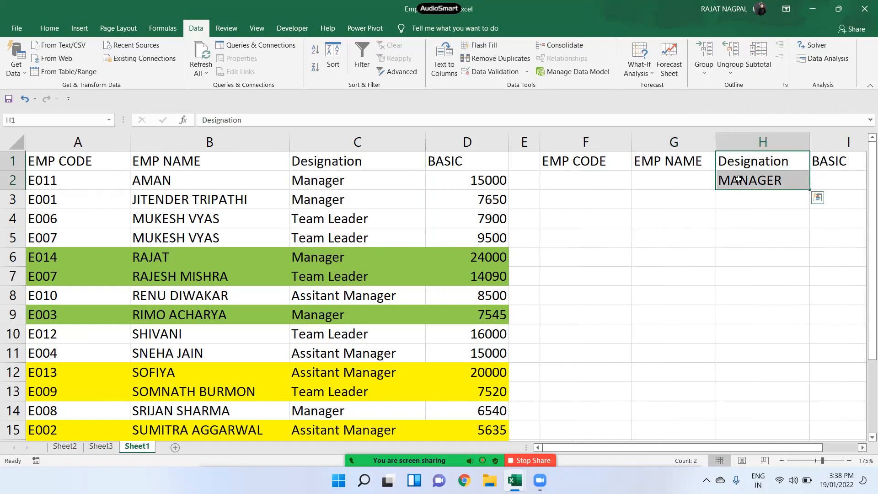
{"action": "left_click", "coordinate": [738, 179]}
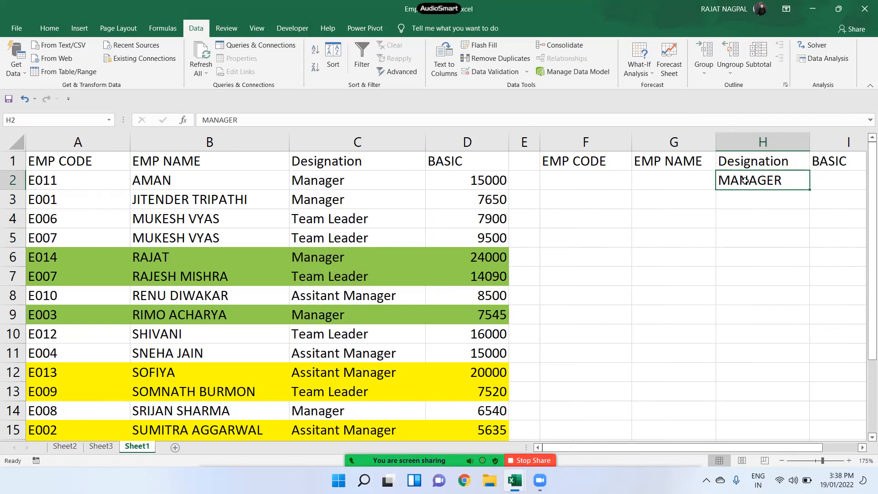
{"action": "left_click", "coordinate": [763, 163]}
{"action": "left_click", "coordinate": [762, 182]}
{"action": "left_click", "coordinate": [586, 217]}
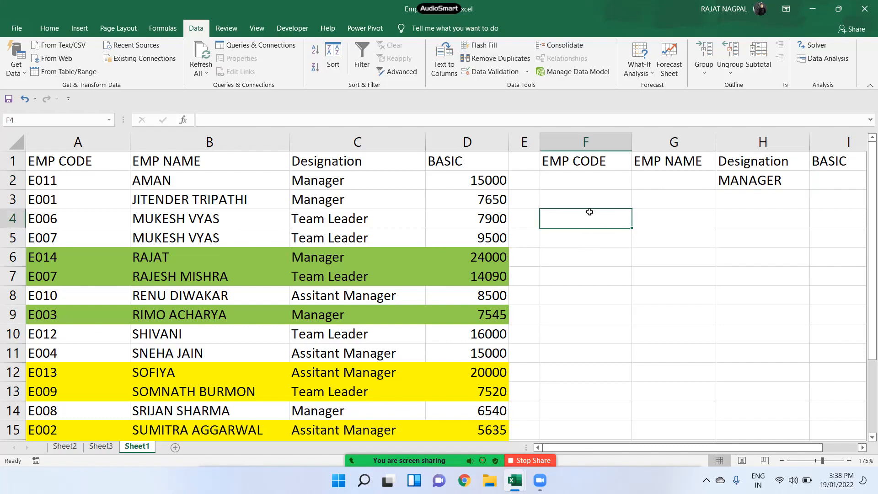
Start an Advanced Filter and set its list range to the employee data A1:D16 on Sheet1
{"action": "left_click", "coordinate": [408, 72]}
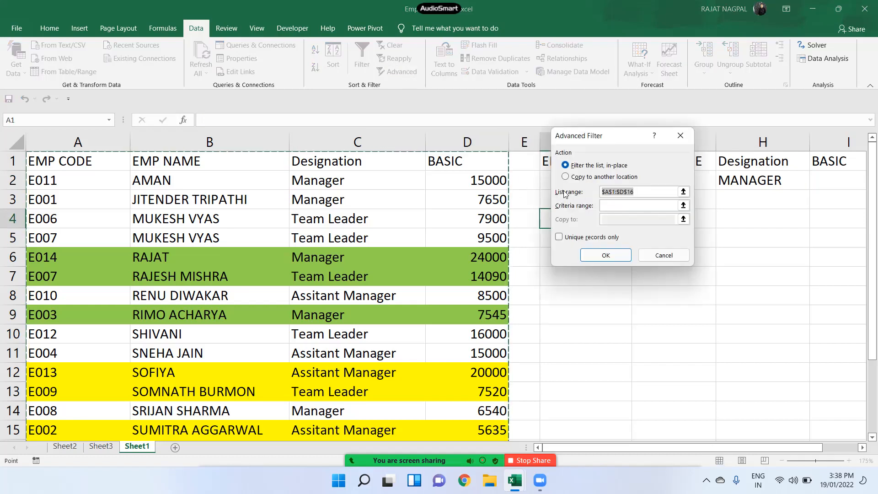
{"action": "key", "text": "BackSpace"}
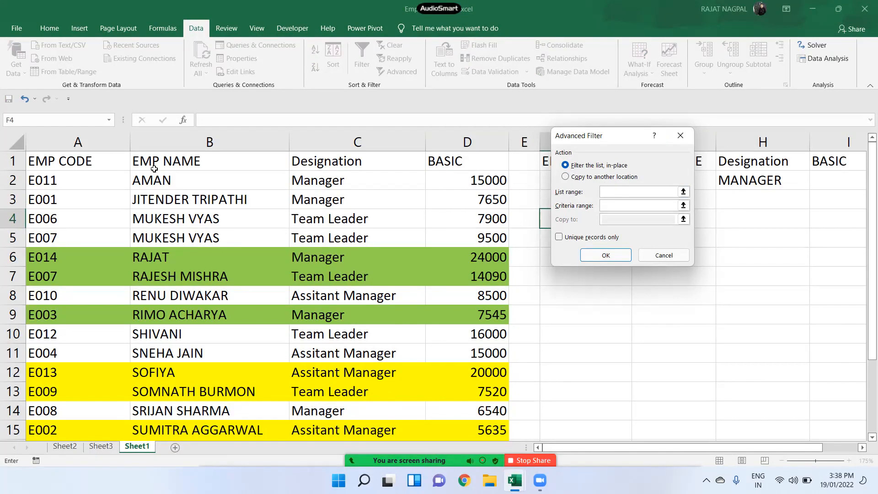
{"action": "left_click_drag", "start_coordinate": [88, 161], "coordinate": [469, 393]}
{"action": "scroll", "coordinate": [466, 389], "scroll_direction": "up", "scroll_amount": 1}
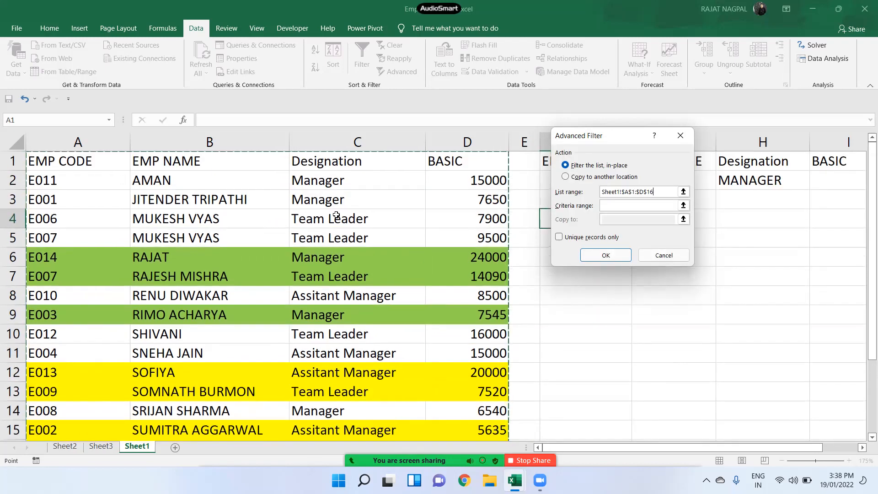
Set the Advanced Filter's criteria range to F1:I2 on Sheet1, moving the dialog clear of those cells
{"action": "left_click", "coordinate": [608, 206]}
{"action": "left_click_drag", "start_coordinate": [589, 145], "coordinate": [594, 233]}
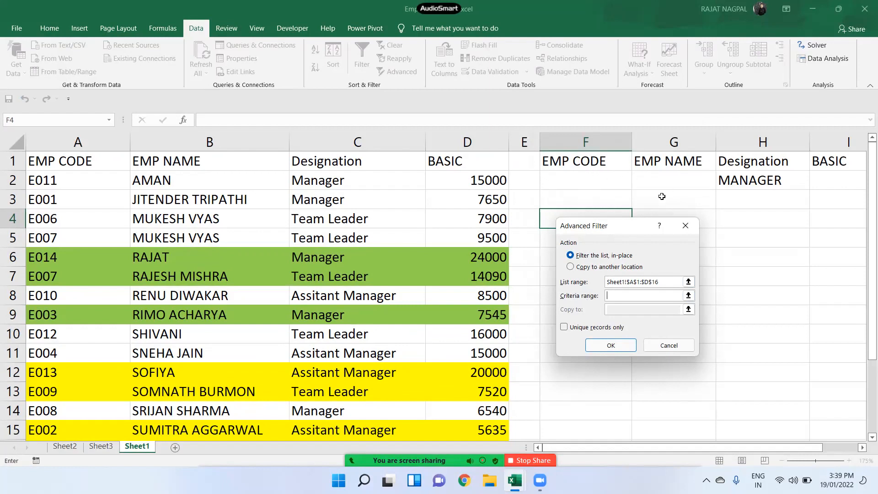
{"action": "left_click_drag", "start_coordinate": [584, 161], "coordinate": [816, 179]}
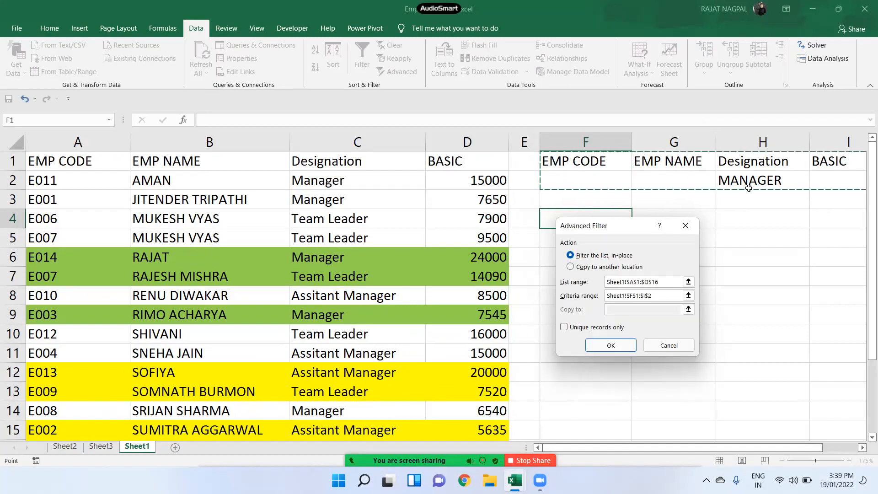
{"action": "scroll", "coordinate": [524, 217], "scroll_direction": "right", "scroll_amount": 3}
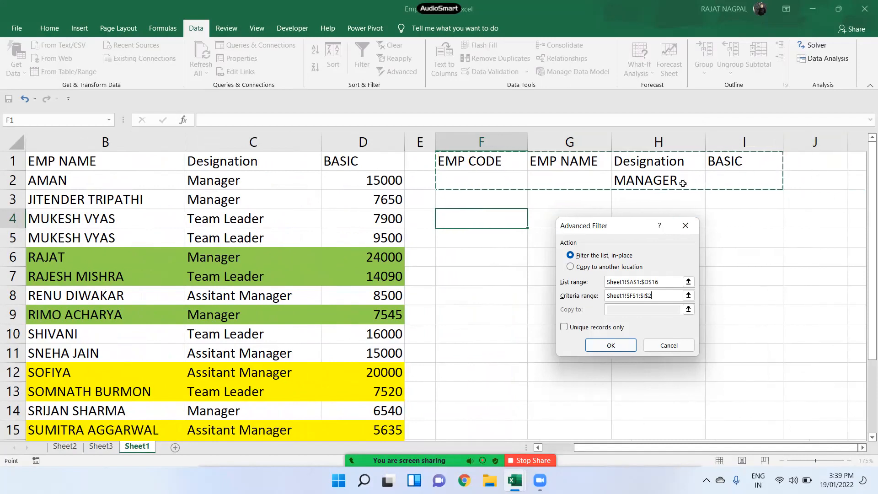
{"action": "left_click_drag", "start_coordinate": [506, 161], "coordinate": [648, 181]}
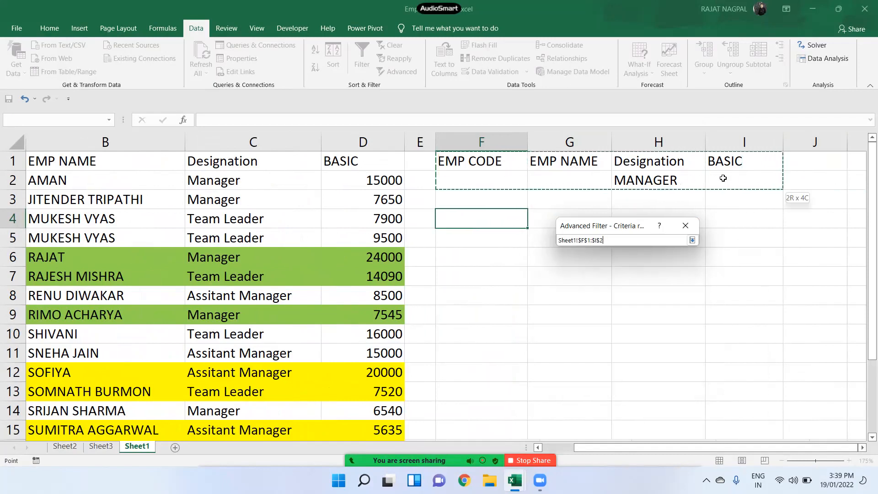
{"action": "left_click_drag", "start_coordinate": [722, 178], "coordinate": [750, 176]}
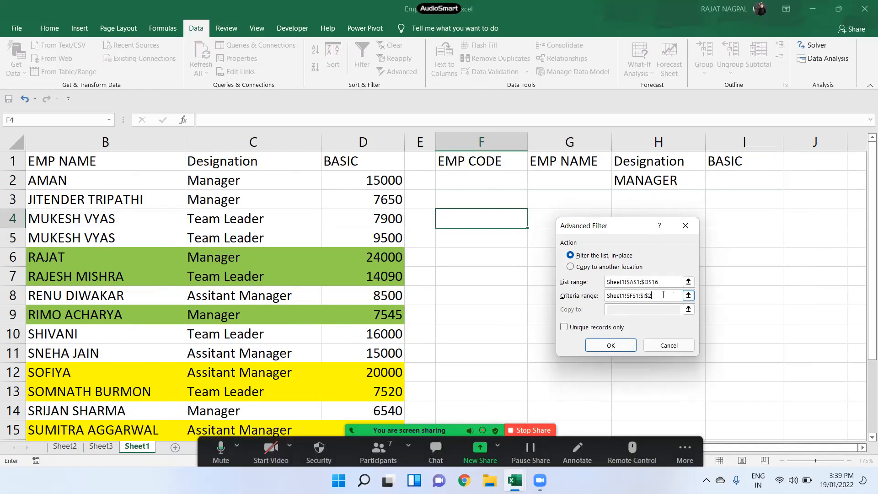
{"action": "left_click_drag", "start_coordinate": [662, 295], "coordinate": [606, 295]}
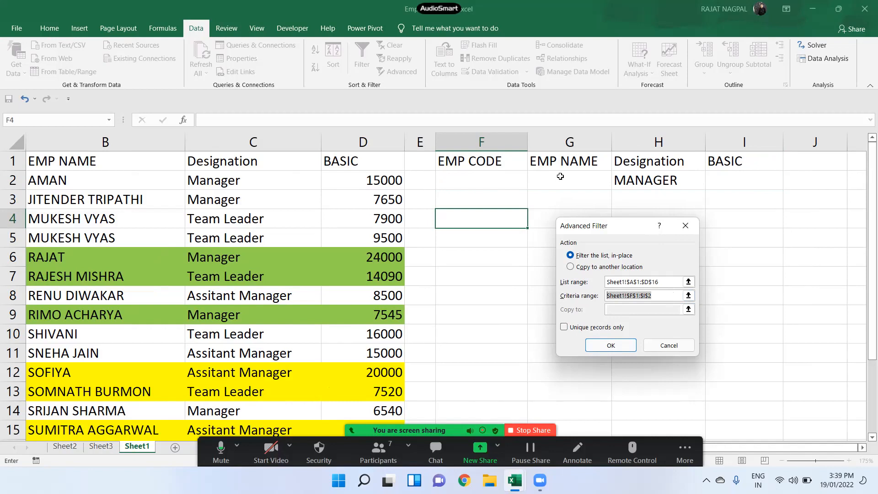
{"action": "left_click_drag", "start_coordinate": [502, 157], "coordinate": [683, 181]}
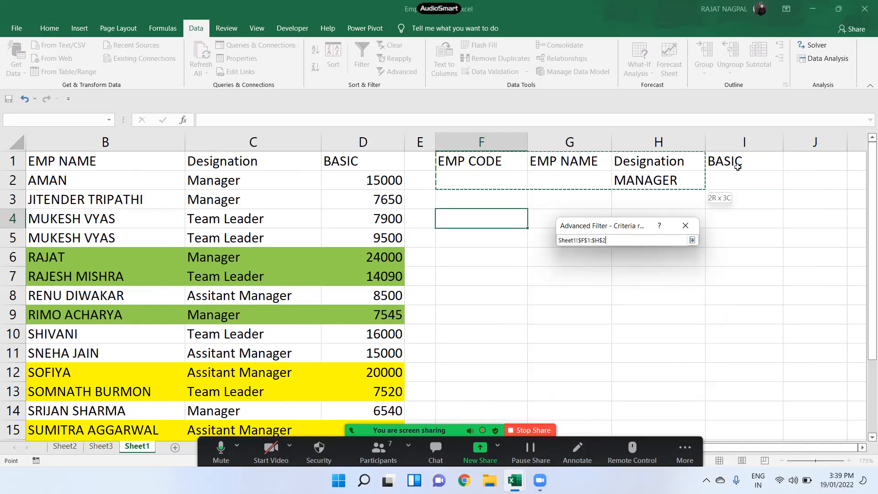
{"action": "left_click_drag", "start_coordinate": [737, 167], "coordinate": [725, 179]}
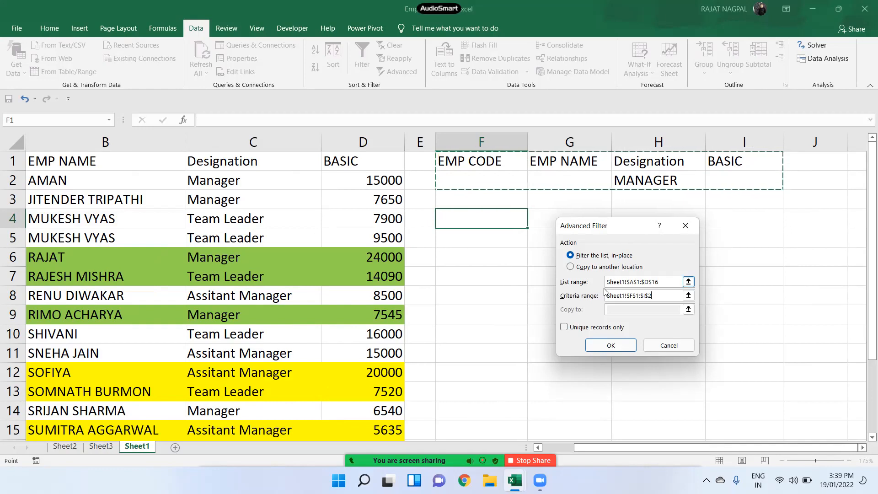
Set the Advanced Filter to copy its results to another location, with cell F4 on Sheet1 as the destination
{"action": "left_click", "coordinate": [591, 269]}
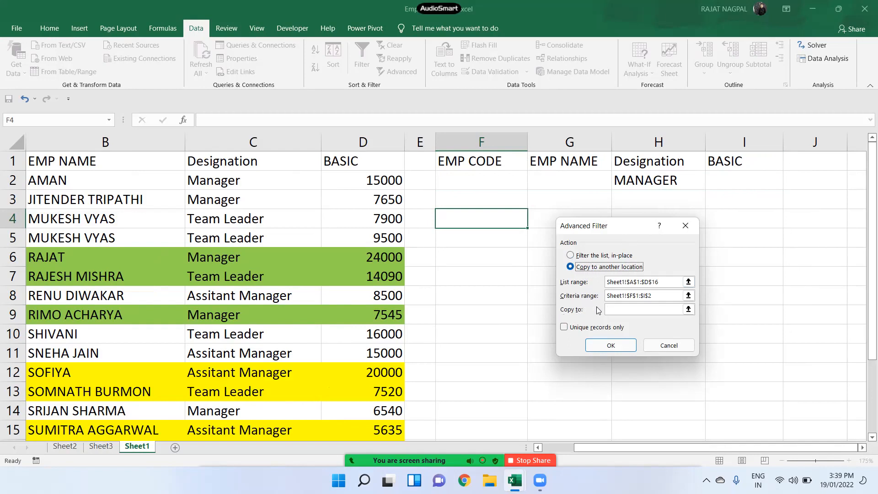
{"action": "left_click", "coordinate": [613, 309]}
{"action": "left_click", "coordinate": [613, 309]}
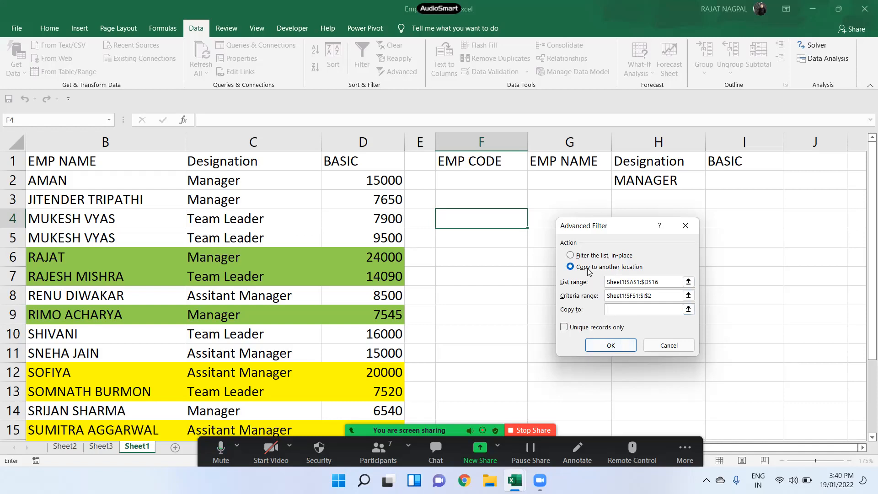
{"action": "left_click", "coordinate": [614, 267]}
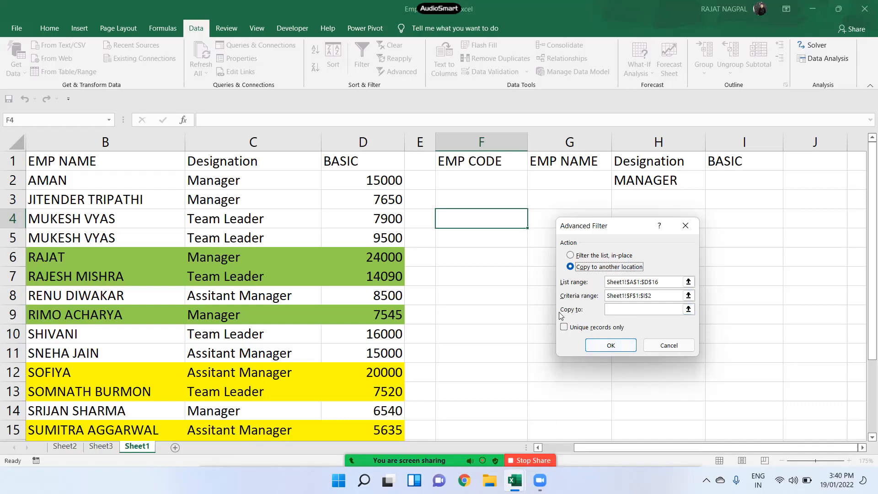
{"action": "left_click", "coordinate": [617, 309]}
{"action": "left_click", "coordinate": [487, 214]}
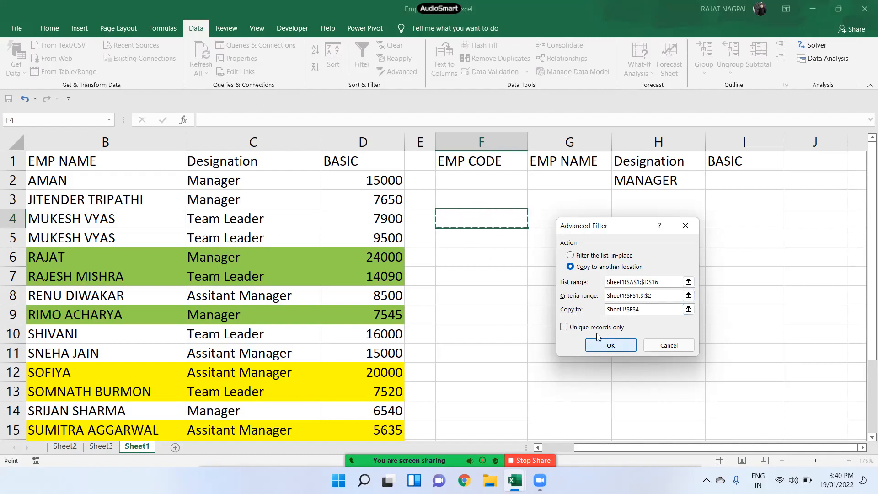
Run the Advanced Filter with unique records only and autofit column G to the extracted employee names
{"action": "left_click", "coordinate": [570, 329]}
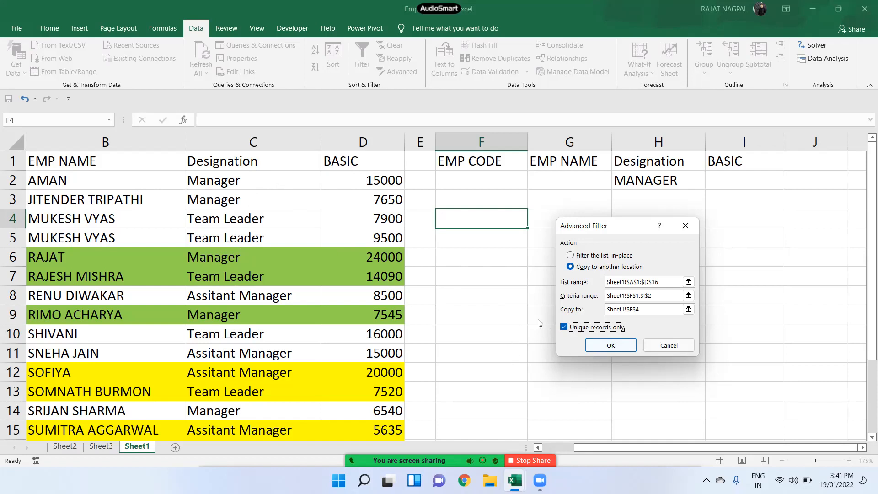
{"action": "left_click", "coordinate": [604, 346]}
{"action": "left_click_drag", "start_coordinate": [471, 217], "coordinate": [737, 327]}
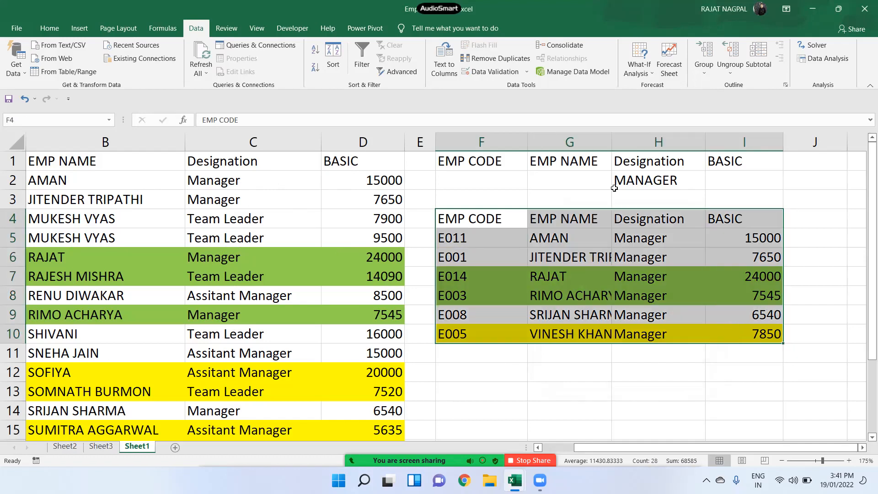
{"action": "double_click", "coordinate": [612, 141]}
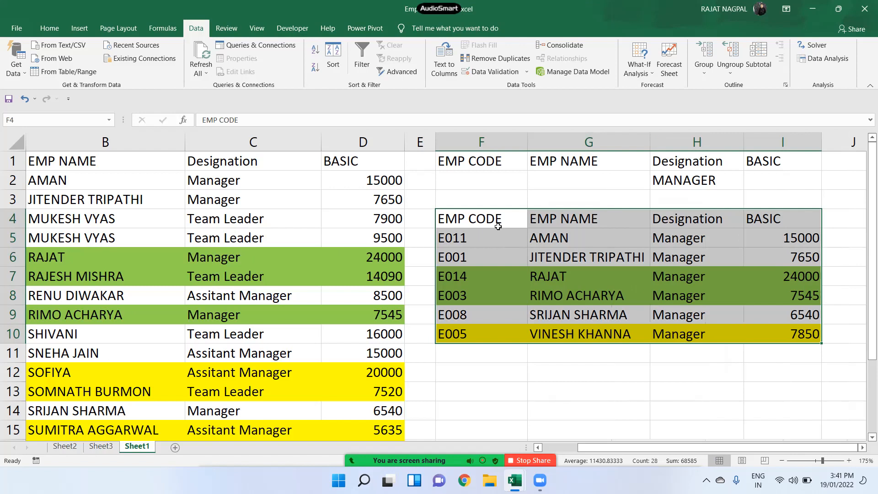
Clear the contents and formatting of the extracted records in F4:I10, and delete the criteria headings and value in F1:I3
{"action": "key", "text": "Delete"}
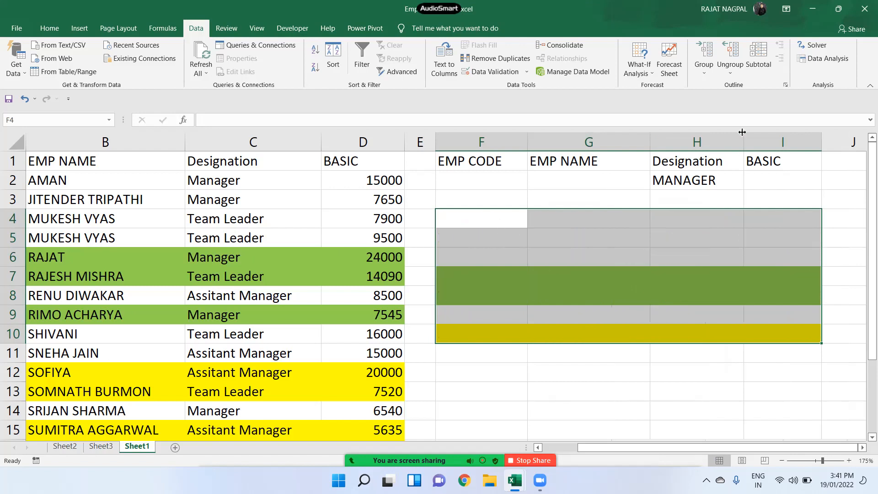
{"action": "left_click", "coordinate": [49, 28]}
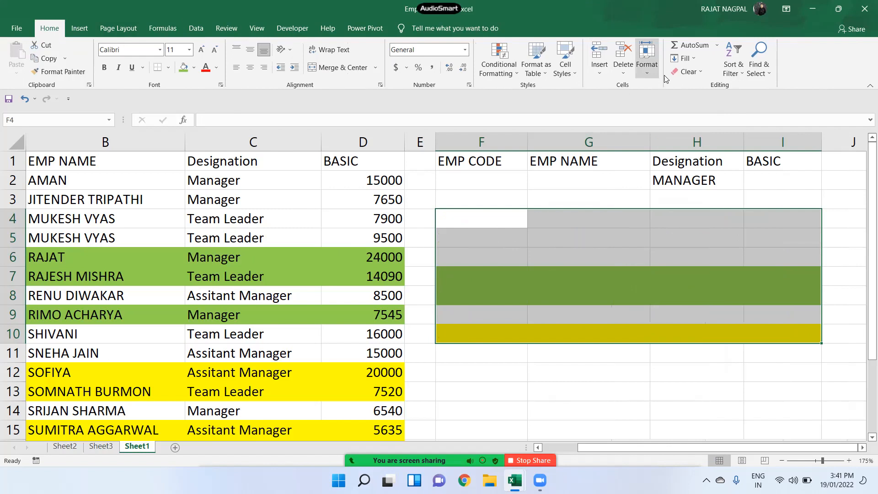
{"action": "left_click", "coordinate": [688, 71]}
{"action": "left_click", "coordinate": [700, 106]}
{"action": "left_click_drag", "start_coordinate": [479, 163], "coordinate": [767, 194]}
{"action": "key", "text": "Delete"}
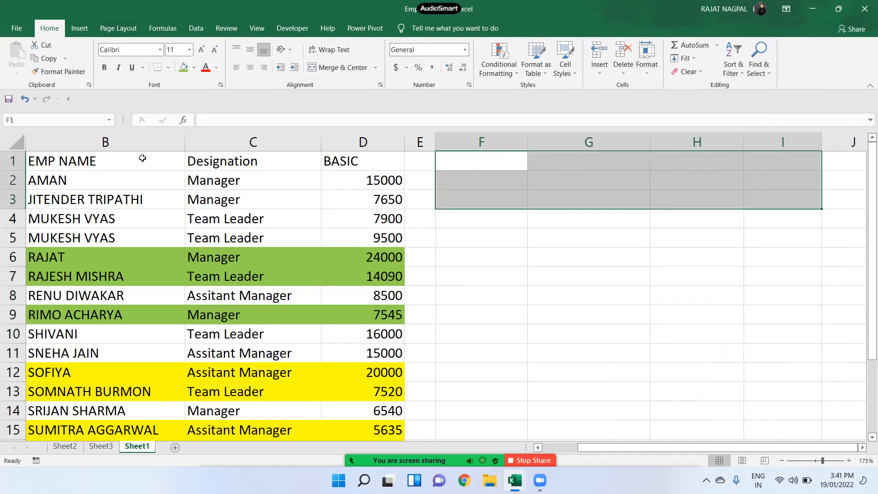
Copy the employee data headings from A1:D1 to F1 to start a new criteria range
{"action": "key", "text": "ctrl+Home"}
{"action": "left_click_drag", "start_coordinate": [48, 161], "coordinate": [467, 163]}
{"action": "key", "text": "ctrl+c"}
{"action": "left_click", "coordinate": [593, 162]}
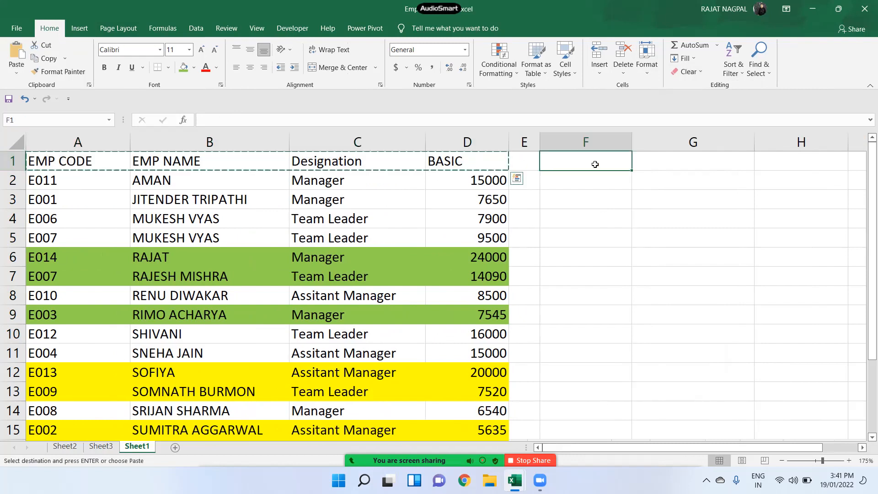
{"action": "key", "text": "ctrl+v"}
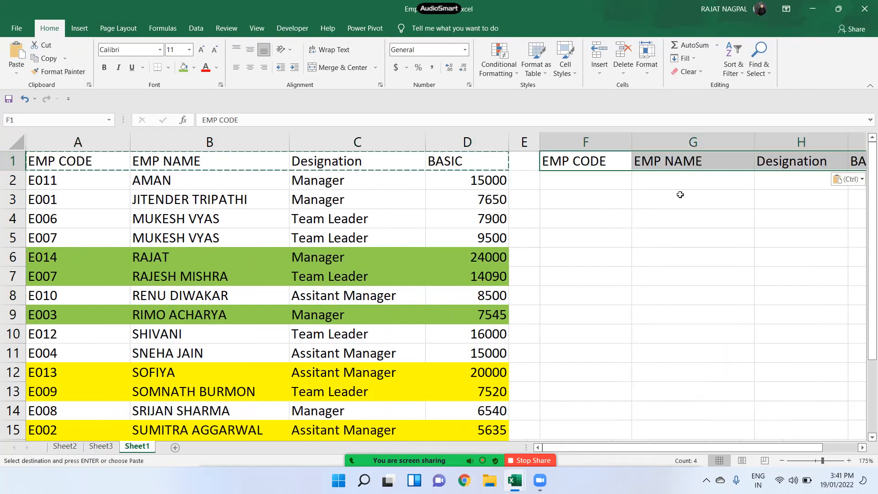
Copy the Team Leader designation from C4 into H2 as the criterion beneath the copied Designation heading
{"action": "left_click", "coordinate": [759, 185]}
{"action": "key", "text": "Right"}
{"action": "left_click", "coordinate": [677, 181]}
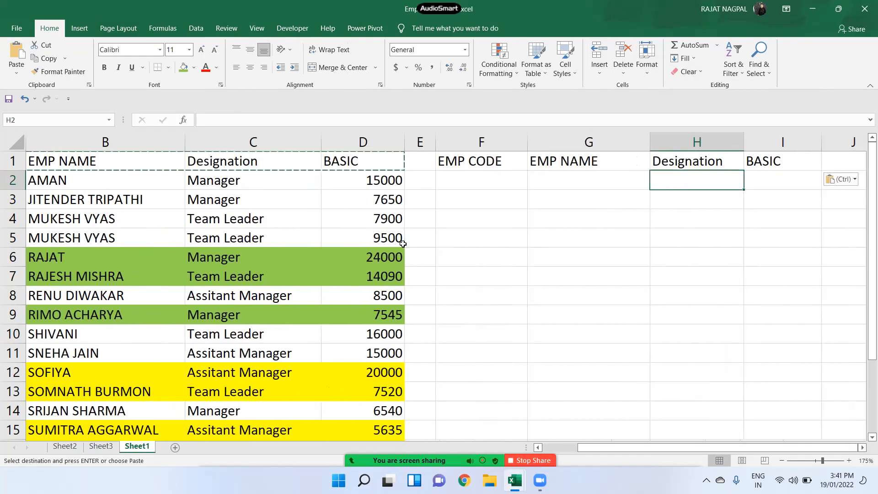
{"action": "left_click", "coordinate": [284, 218]}
{"action": "key", "text": "ctrl+c"}
{"action": "left_click", "coordinate": [678, 180]}
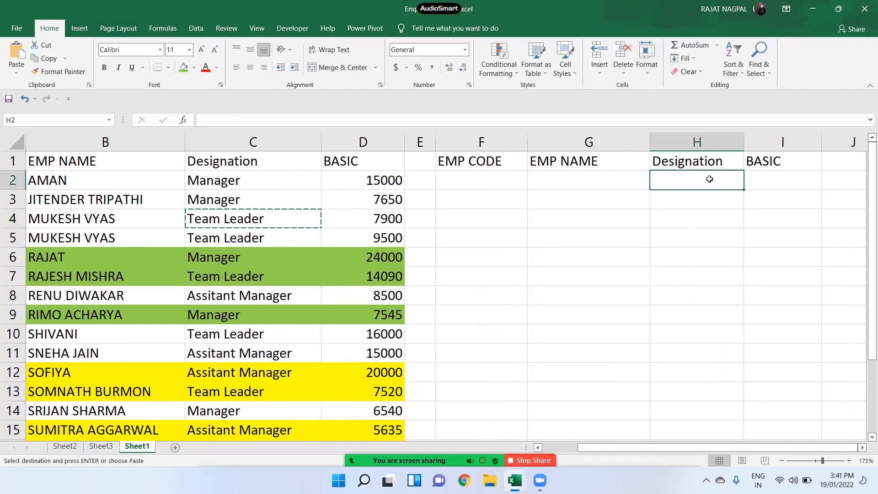
{"action": "key", "text": "ctrl+v"}
{"action": "key", "text": "Escape"}
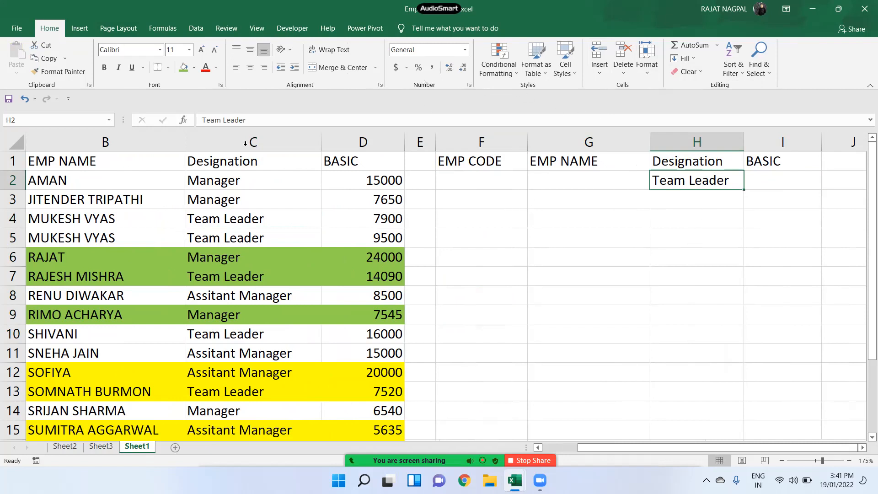
Start an Advanced Filter from F4 and set its list range to the employee data A1:D16 on Sheet1
{"action": "left_click", "coordinate": [464, 219]}
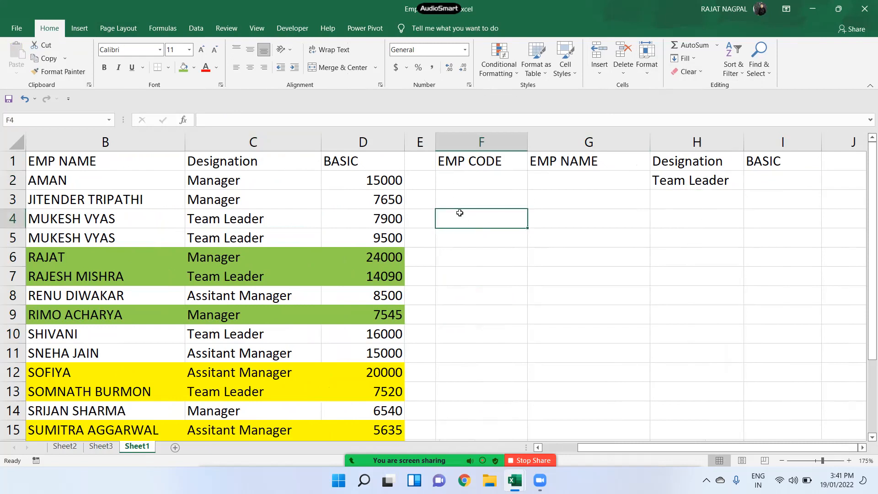
{"action": "left_click", "coordinate": [195, 28]}
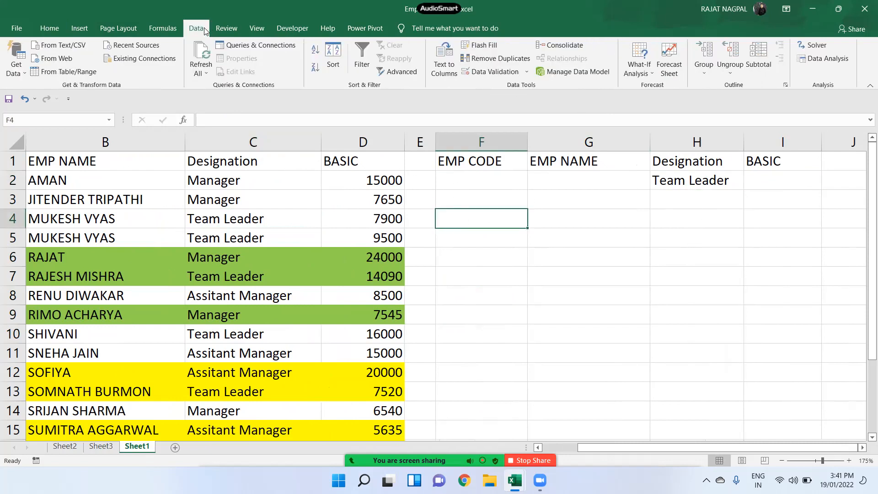
{"action": "left_click", "coordinate": [379, 69]}
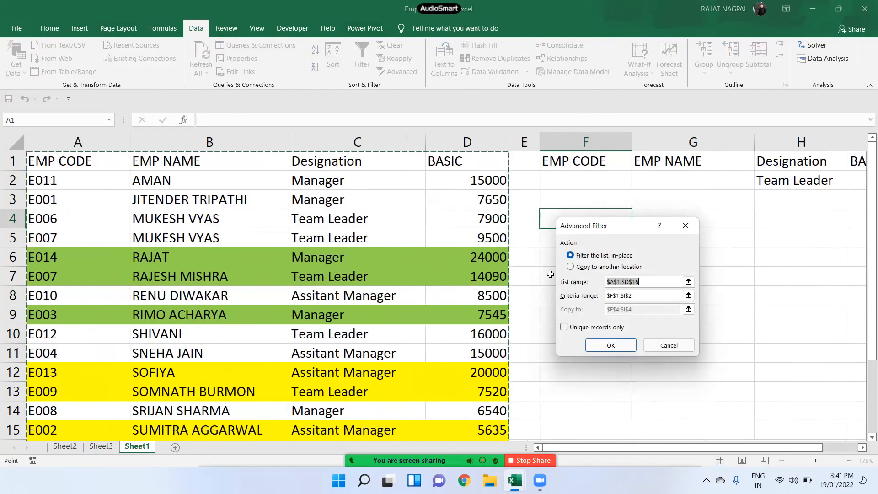
{"action": "left_click_drag", "start_coordinate": [77, 157], "coordinate": [313, 369]}
{"action": "key", "text": "BackSpace"}
{"action": "key", "text": "BackSpace"}
{"action": "key", "text": "BackSpace"}
{"action": "key", "text": "BackSpace"}
{"action": "key", "text": "BackSpace"}
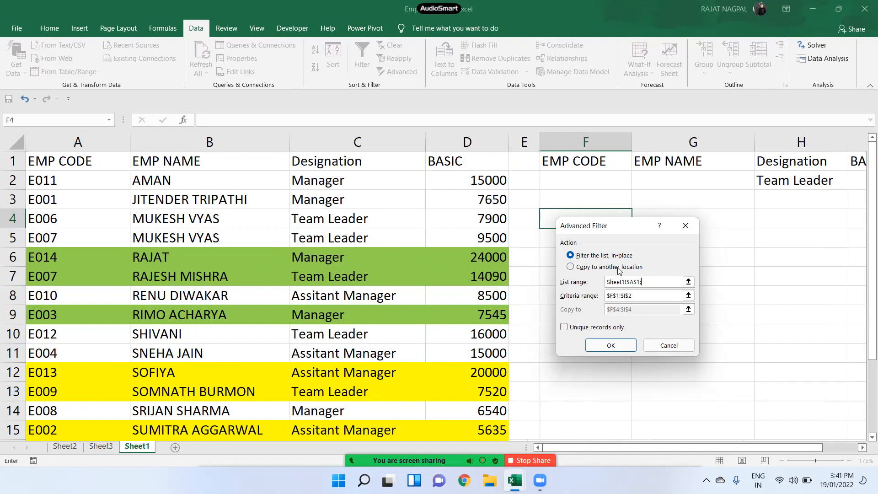
{"action": "left_click_drag", "start_coordinate": [98, 163], "coordinate": [506, 395]}
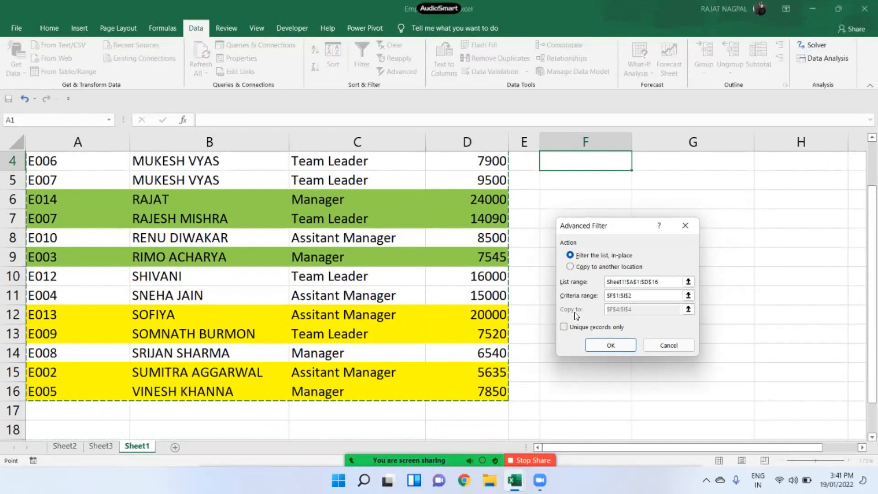
Replace the Advanced Filter's criteria range with the headings and Team Leader criterion in F1:I2 on Sheet1
{"action": "left_click", "coordinate": [642, 296]}
{"action": "key", "text": "BackSpace"}
{"action": "key", "text": "BackSpace"}
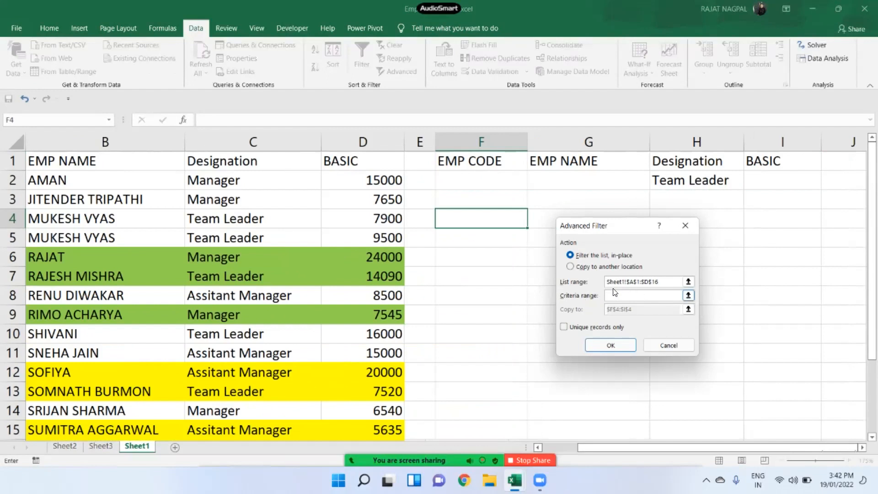
{"action": "left_click_drag", "start_coordinate": [489, 162], "coordinate": [768, 179]}
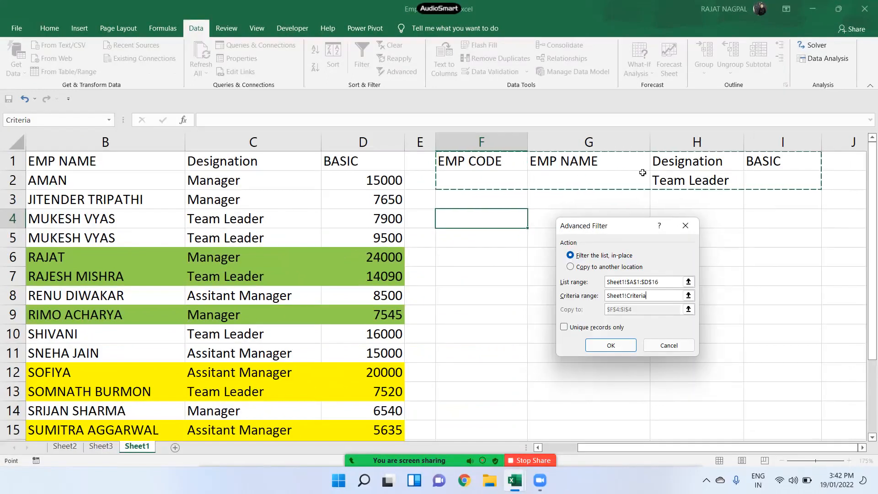
Run the Advanced Filter with unique records only, copying the results to cell F4 on Sheet1
{"action": "left_click", "coordinate": [571, 270]}
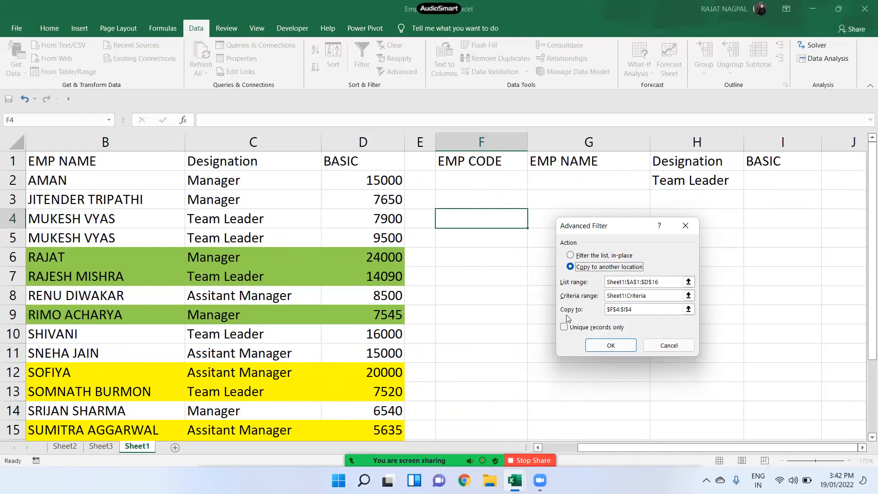
{"action": "left_click", "coordinate": [642, 309]}
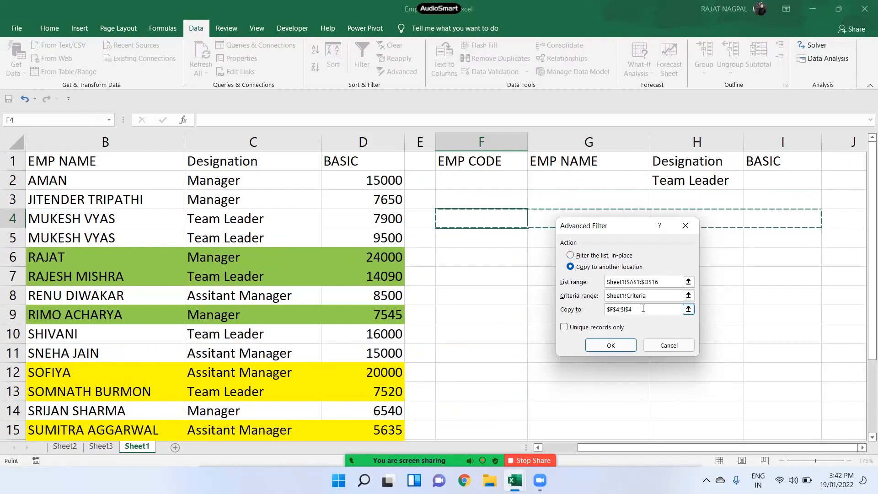
{"action": "key", "text": "BackSpace"}
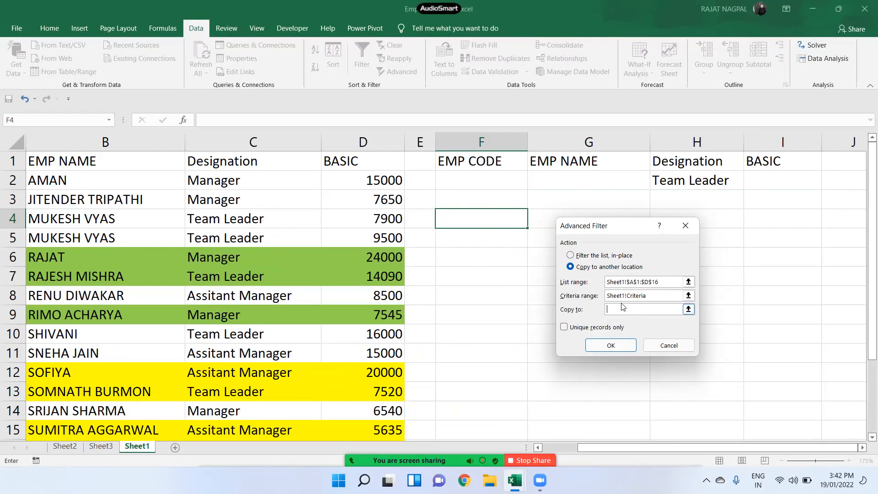
{"action": "left_click", "coordinate": [474, 222]}
{"action": "left_click", "coordinate": [563, 328]}
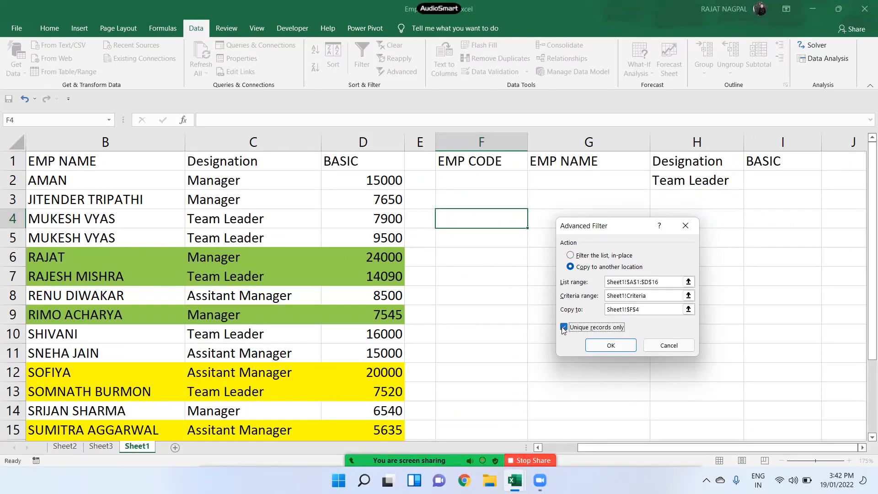
{"action": "left_click", "coordinate": [603, 346]}
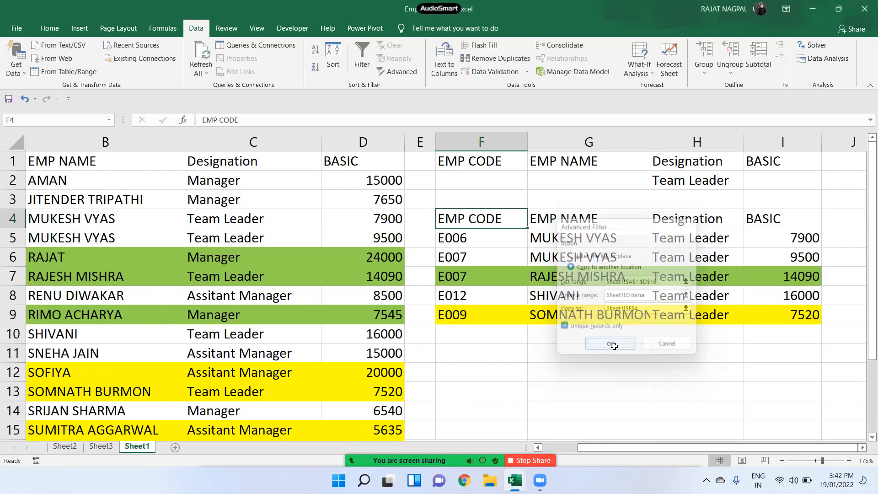
Check the extracted Team Leader records in F4:I9 and autofit column G to the employee names
{"action": "left_click_drag", "start_coordinate": [479, 216], "coordinate": [776, 314]}
{"action": "left_click_drag", "start_coordinate": [707, 245], "coordinate": [725, 314]}
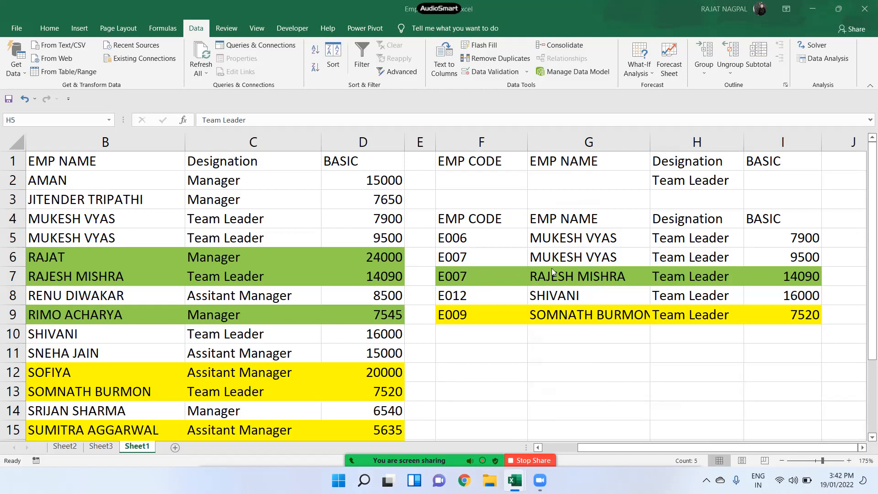
{"action": "key", "text": "ctrl+shift+Down"}
{"action": "left_click_drag", "start_coordinate": [476, 215], "coordinate": [777, 315]}
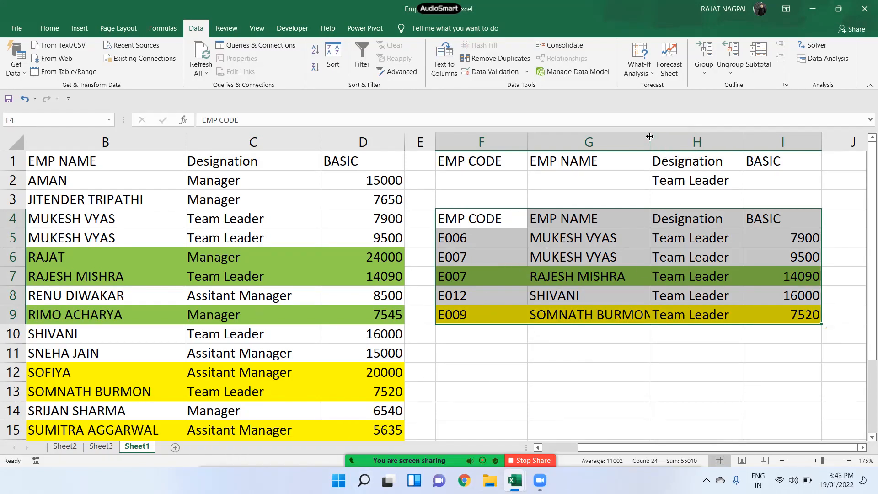
{"action": "double_click", "coordinate": [649, 136]}
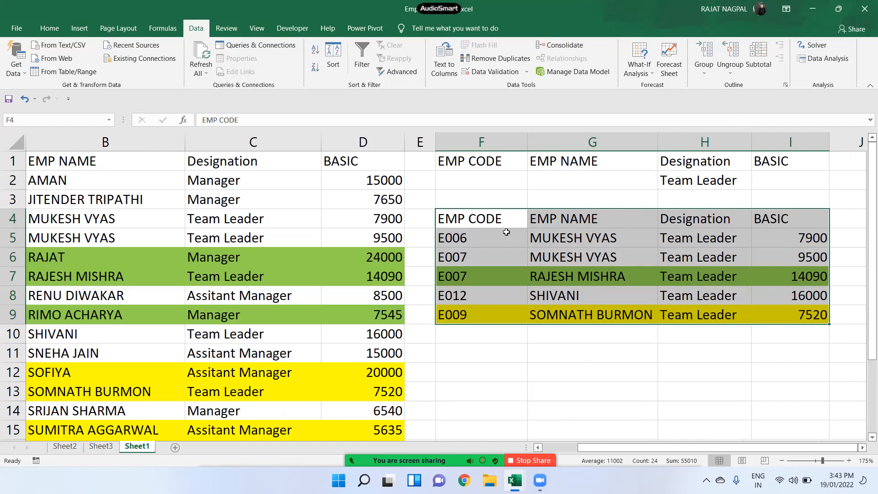
Review the extracted Team Leader records in F4:I9 against the criteria above them
{"action": "left_click", "coordinate": [604, 273]}
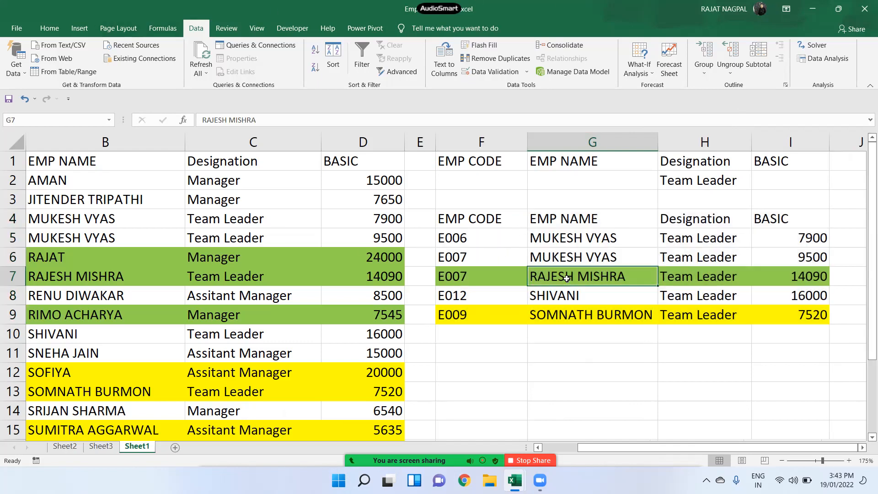
{"action": "left_click", "coordinate": [580, 297]}
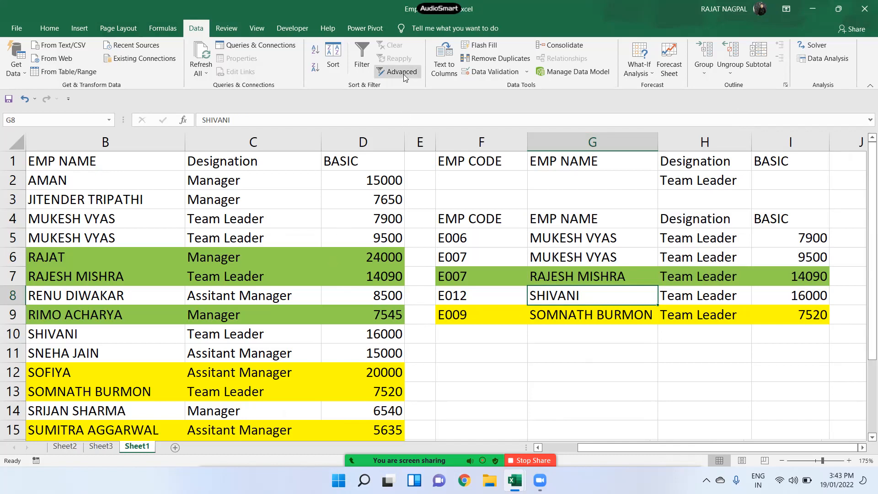
{"action": "left_click", "coordinate": [490, 214]}
{"action": "left_click_drag", "start_coordinate": [474, 182], "coordinate": [759, 311]}
{"action": "left_click", "coordinate": [564, 352]}
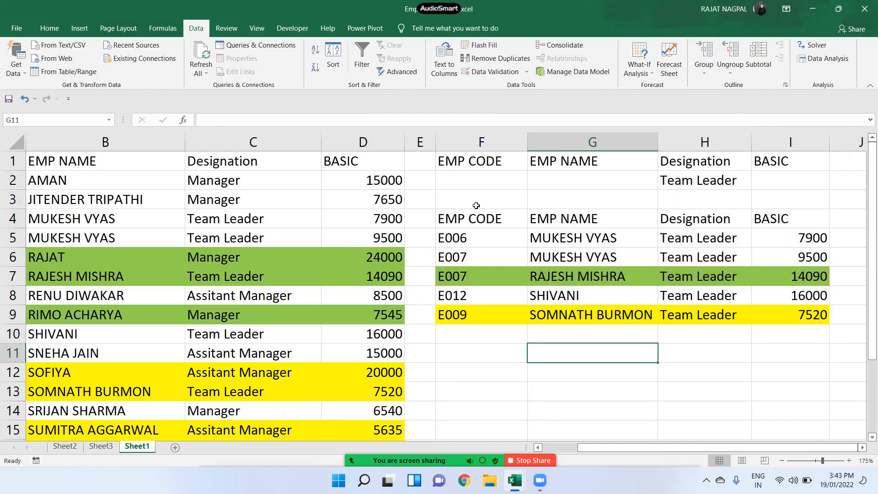
{"action": "left_click_drag", "start_coordinate": [476, 199], "coordinate": [148, 197]}
{"action": "left_click_drag", "start_coordinate": [505, 169], "coordinate": [777, 356]}
{"action": "key", "text": "ctrl+z"}
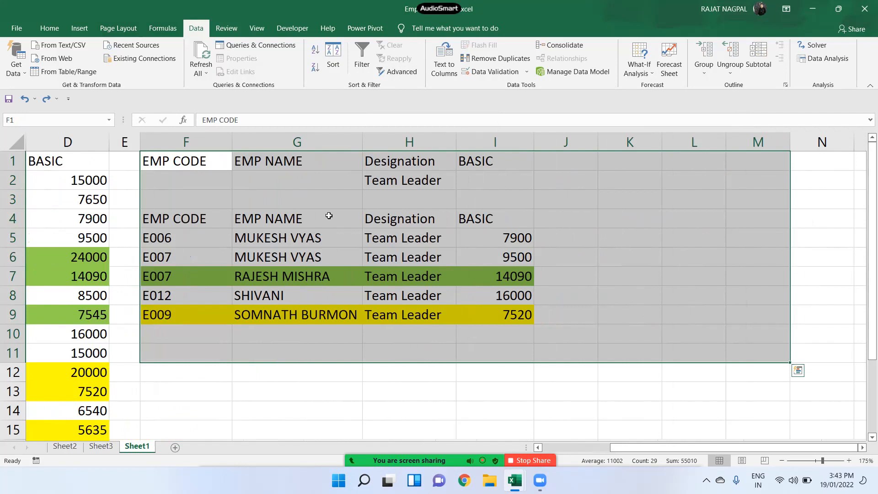
Delete the headings and the Team Leader criterion in F1:I2 on Sheet1
{"action": "left_click", "coordinate": [299, 213]}
{"action": "left_click_drag", "start_coordinate": [185, 162], "coordinate": [486, 181]}
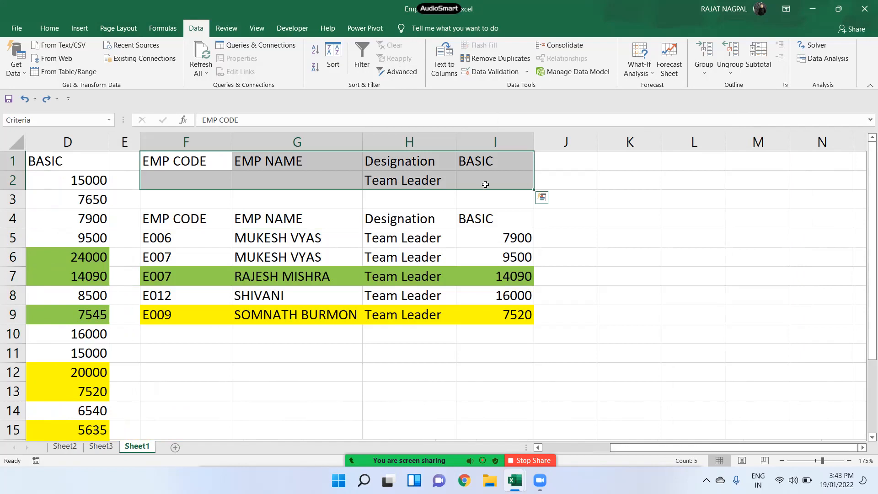
{"action": "left_click_drag", "start_coordinate": [216, 168], "coordinate": [495, 183]}
{"action": "left_click_drag", "start_coordinate": [494, 181], "coordinate": [492, 186]}
{"action": "key", "text": "Delete"}
Delete the extracted records in F4:J9 and clear the formatting left in that range
{"action": "left_click_drag", "start_coordinate": [215, 214], "coordinate": [558, 315]}
{"action": "key", "text": "Delete"}
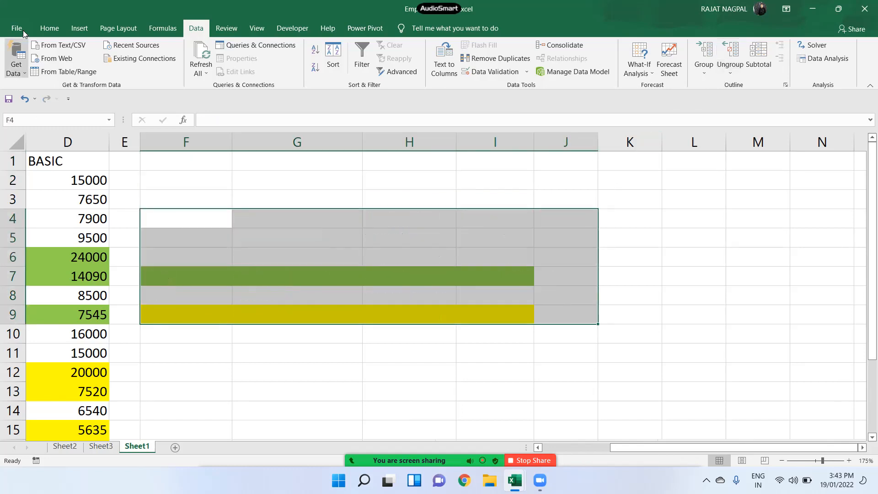
{"action": "left_click", "coordinate": [49, 28]}
{"action": "left_click", "coordinate": [686, 72]}
{"action": "left_click", "coordinate": [697, 102]}
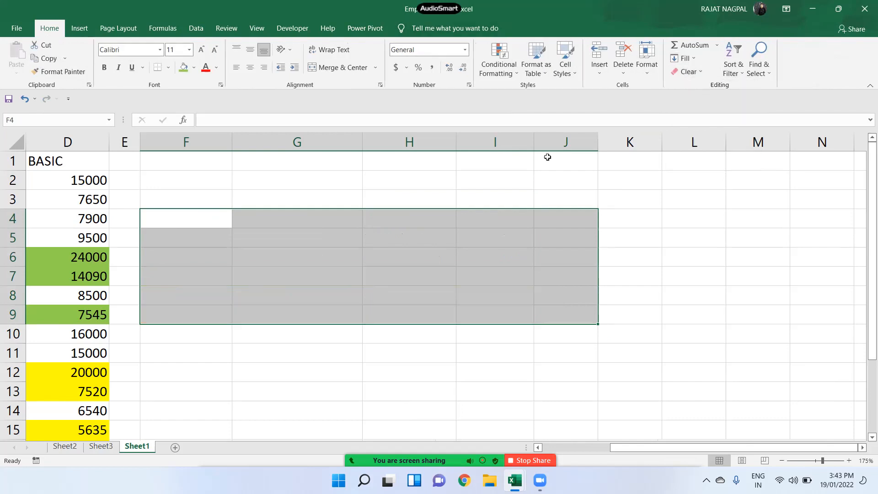
Copy the headings in A1:D1 of Sheet1 to cell A1 of a new worksheet
{"action": "scroll", "coordinate": [275, 256], "scroll_direction": "left", "scroll_amount": 3}
{"action": "left_click", "coordinate": [75, 255]}
{"action": "left_click_drag", "start_coordinate": [71, 166], "coordinate": [449, 142]}
{"action": "key", "text": "ctrl+c"}
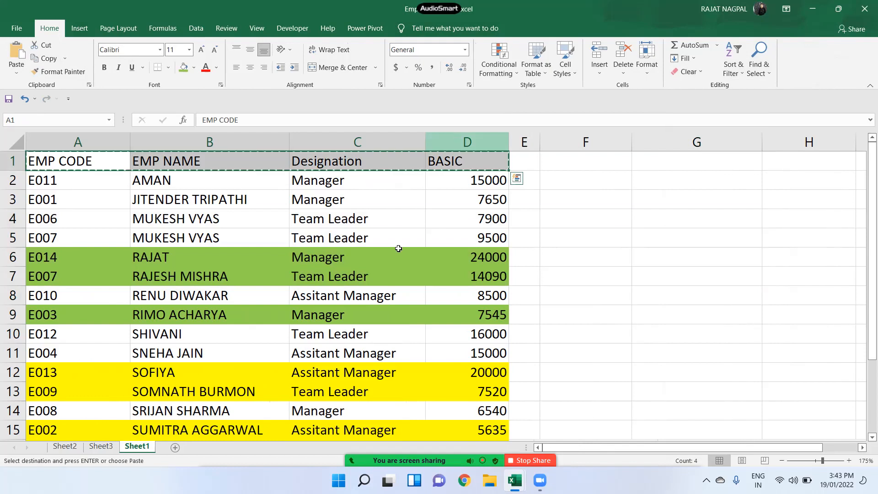
{"action": "left_click", "coordinate": [175, 447]}
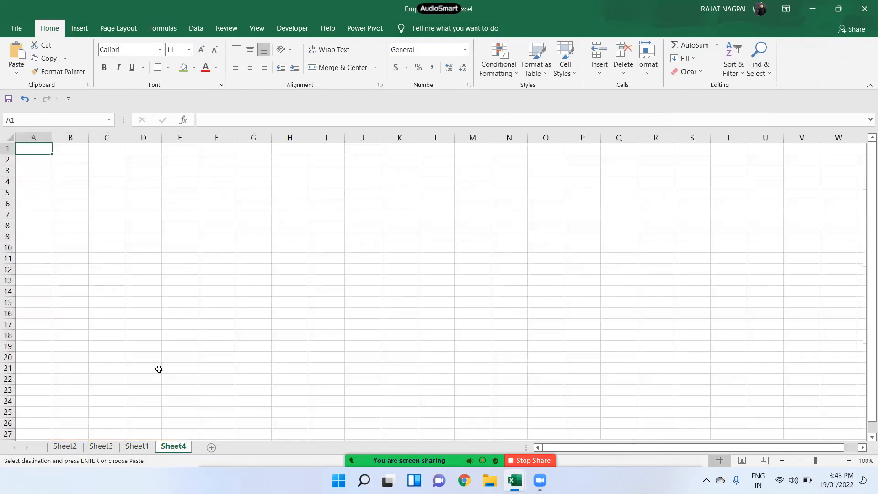
{"action": "key", "text": "ctrl+v"}
Widen the columns on the new worksheet so the pasted headings fit
{"action": "scroll", "coordinate": [164, 359], "scroll_direction": "up", "scroll_amount": 4, "text": "ctrl"}
{"action": "left_click_drag", "start_coordinate": [83, 143], "coordinate": [118, 143]}
{"action": "left_click_drag", "start_coordinate": [176, 142], "coordinate": [207, 141]}
{"action": "left_click_drag", "start_coordinate": [266, 138], "coordinate": [388, 144]}
Enter the criterion >10000 under the BASIC heading in D2 on Sheet4
{"action": "left_click", "coordinate": [243, 178]}
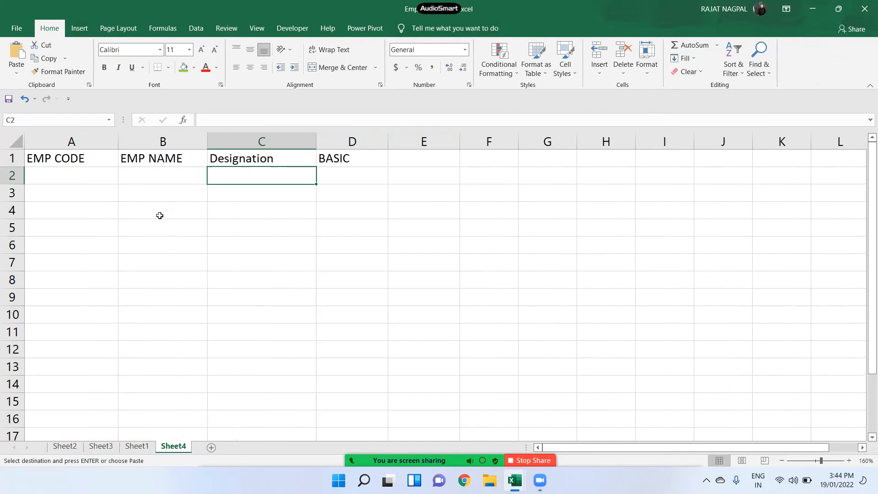
{"action": "left_click", "coordinate": [360, 173]}
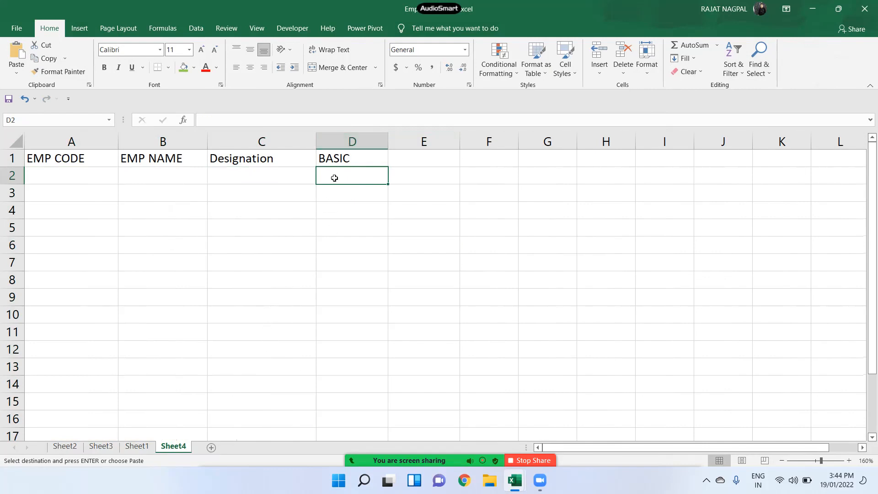
{"action": "left_click_drag", "start_coordinate": [357, 157], "coordinate": [357, 176]}
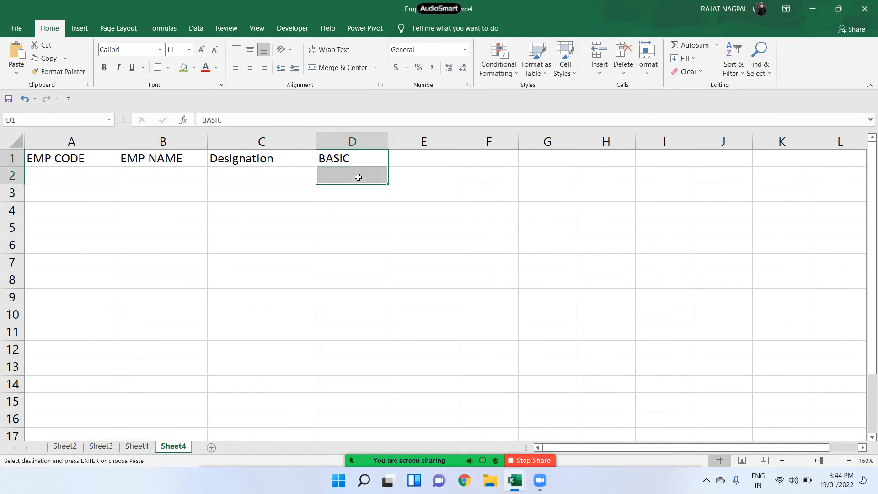
{"action": "left_click", "coordinate": [358, 177]}
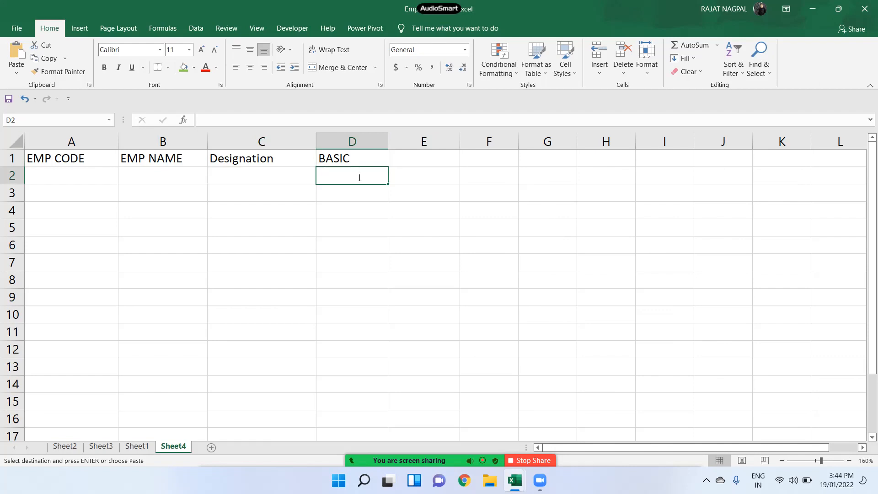
{"action": "type", "text": ">10000"}
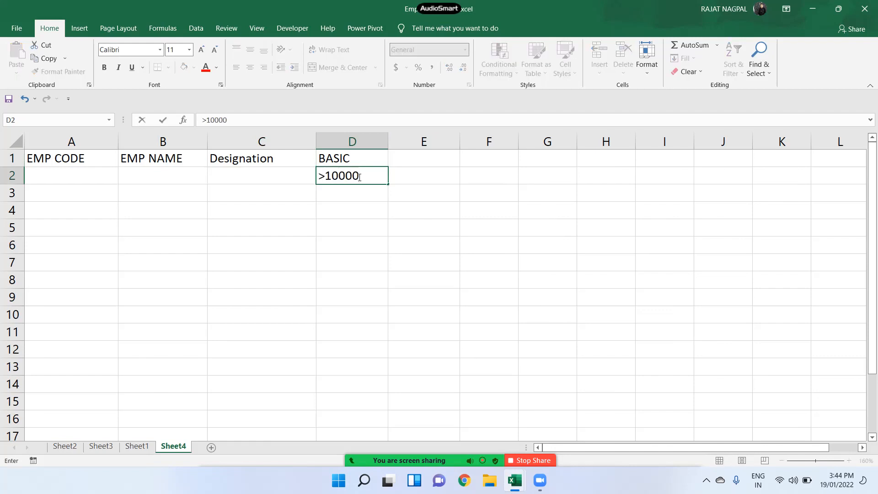
{"action": "key", "text": "Return"}
{"action": "left_click", "coordinate": [356, 176]}
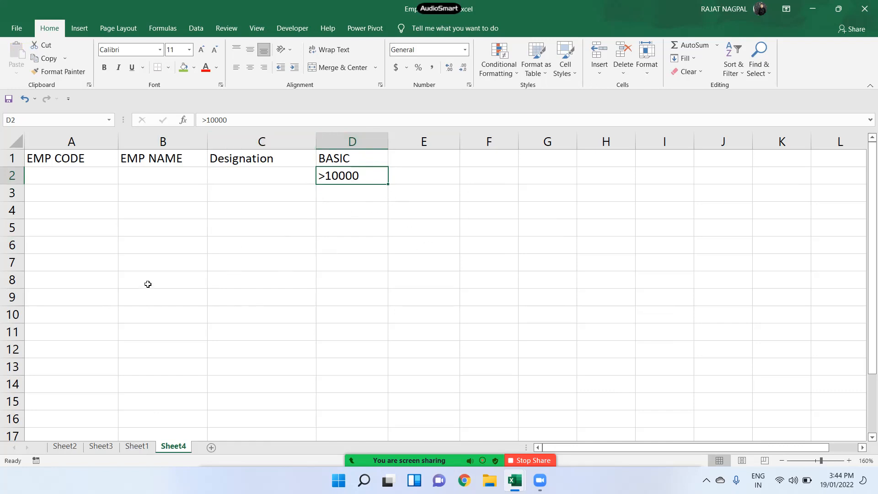
Start an Advanced Filter from cell A4 on Sheet4, using A1:D16 on Sheet1 as the list range
{"action": "left_click", "coordinate": [74, 200]}
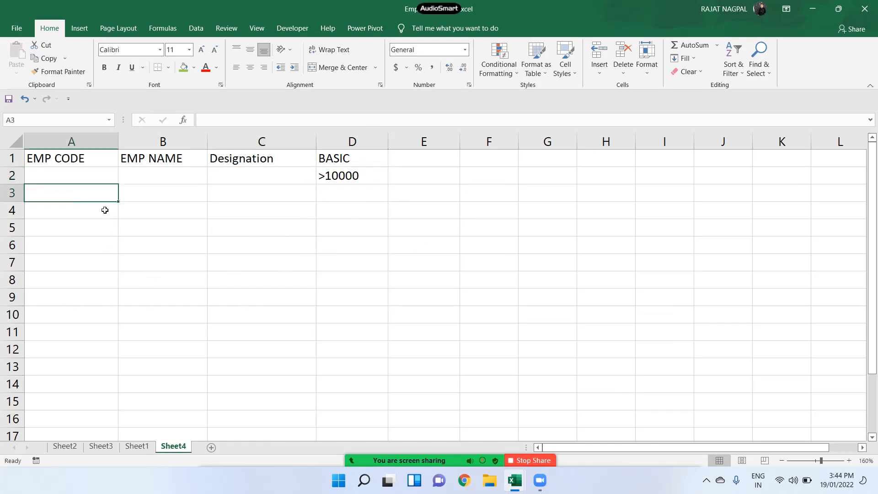
{"action": "left_click_drag", "start_coordinate": [108, 154], "coordinate": [356, 175]}
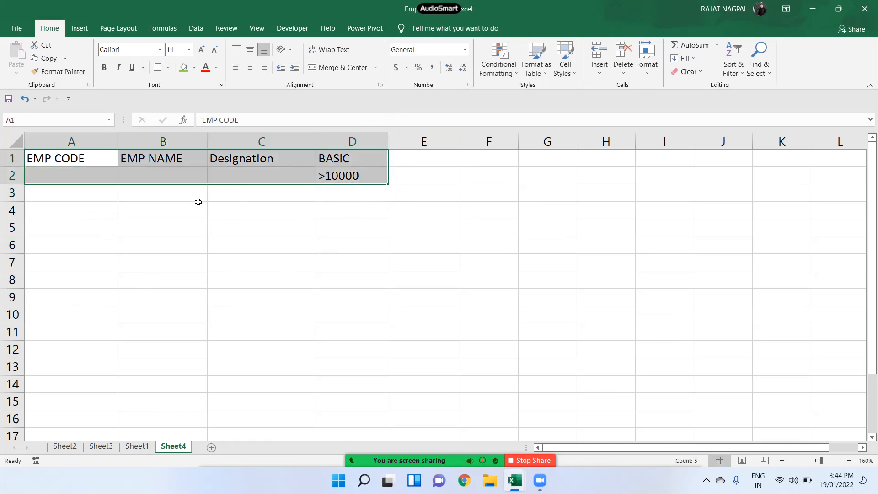
{"action": "left_click", "coordinate": [103, 206]}
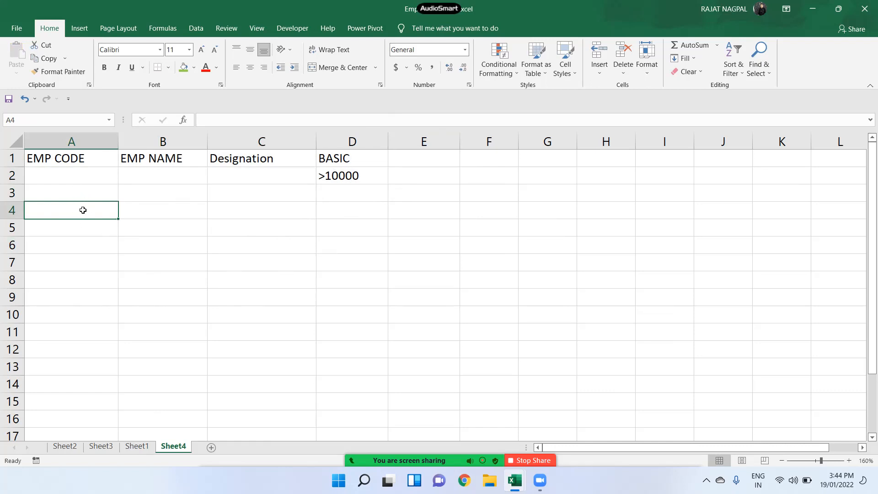
{"action": "left_click", "coordinate": [196, 28]}
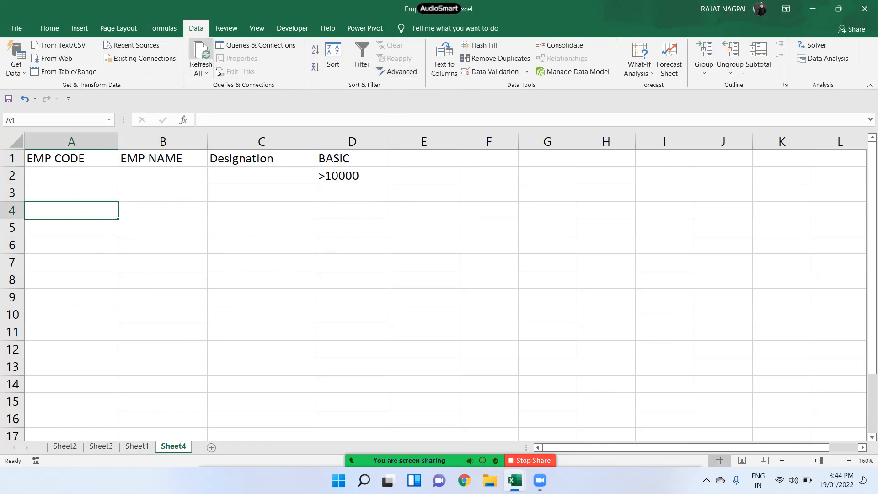
{"action": "left_click", "coordinate": [411, 74]}
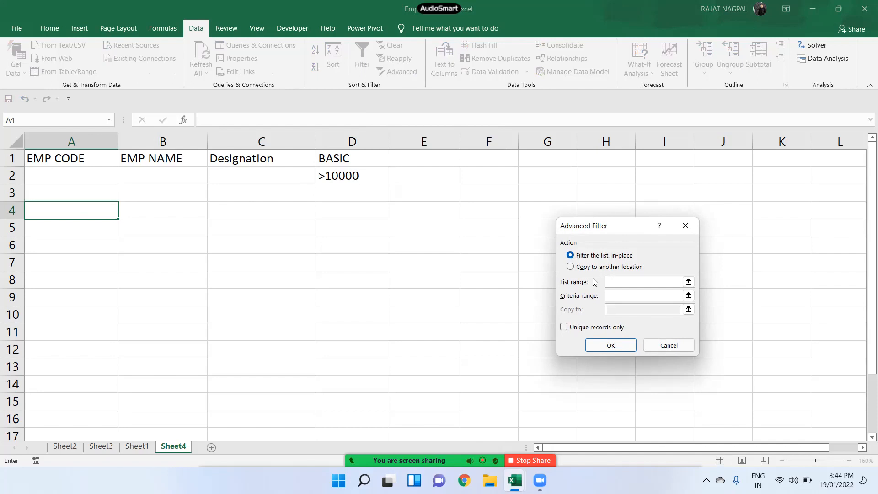
{"action": "left_click", "coordinate": [610, 283]}
{"action": "left_click", "coordinate": [132, 446]}
{"action": "left_click_drag", "start_coordinate": [112, 160], "coordinate": [481, 411]}
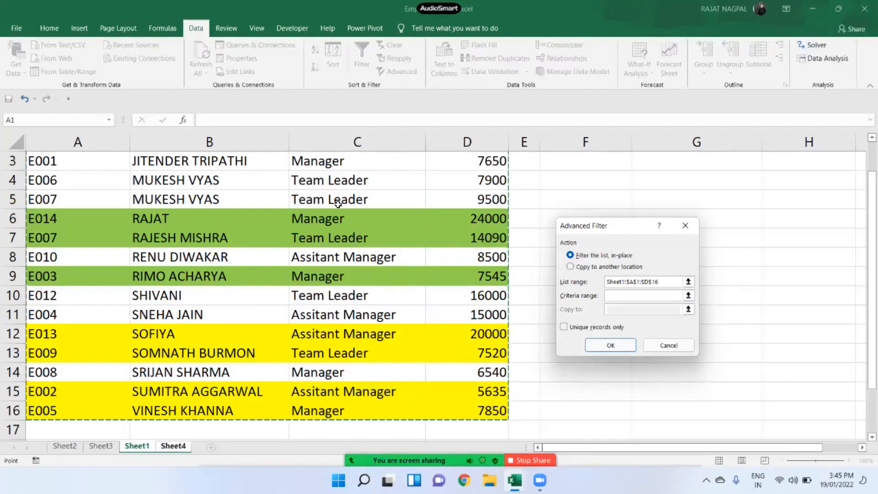
Set the Advanced Filter's criteria range to A1:D2 on Sheet4
{"action": "left_click", "coordinate": [625, 296]}
{"action": "key", "text": "ctrl+Page_Down"}
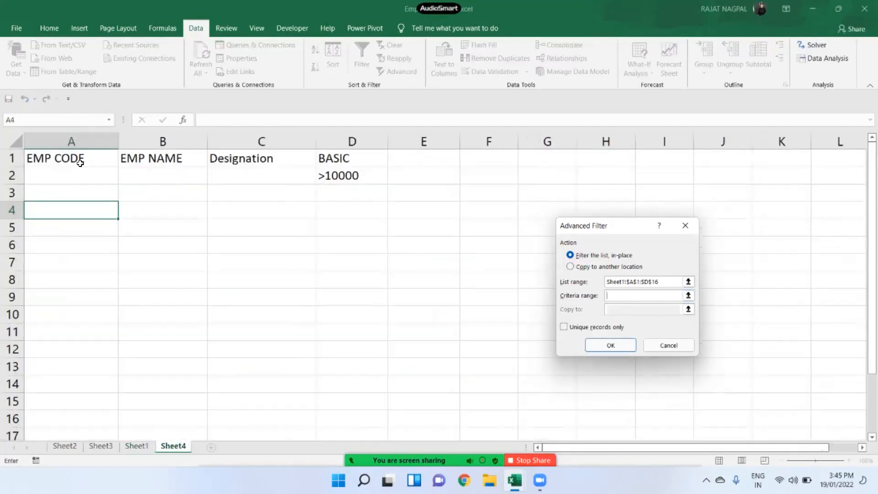
{"action": "left_click_drag", "start_coordinate": [80, 160], "coordinate": [329, 170]}
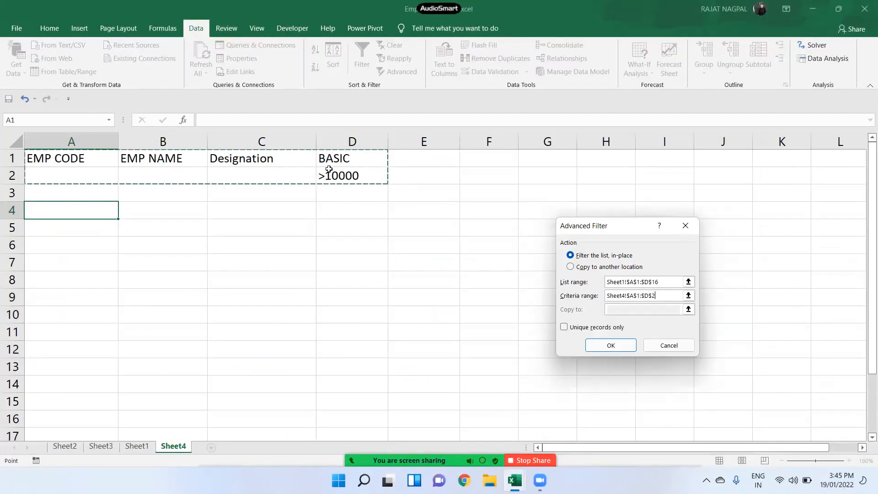
Copy the unique matching records to cell A4 on Sheet4 and check them against the BASIC criterion
{"action": "left_click", "coordinate": [586, 266]}
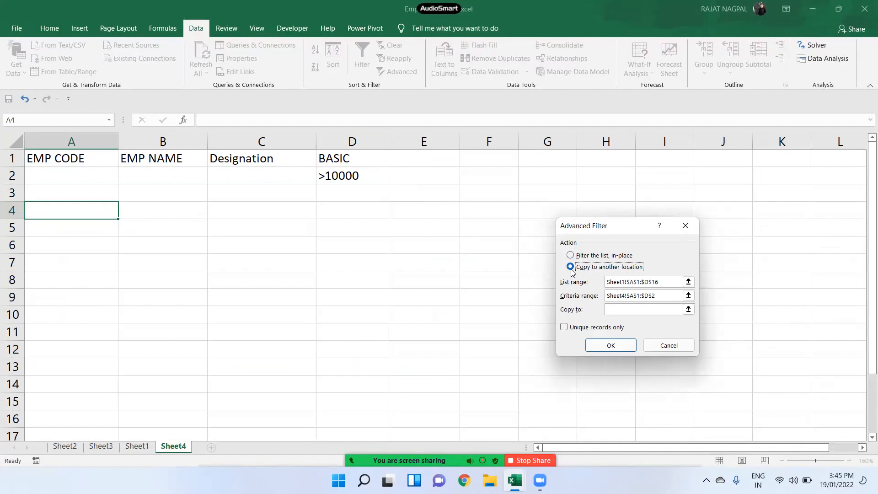
{"action": "left_click", "coordinate": [622, 308]}
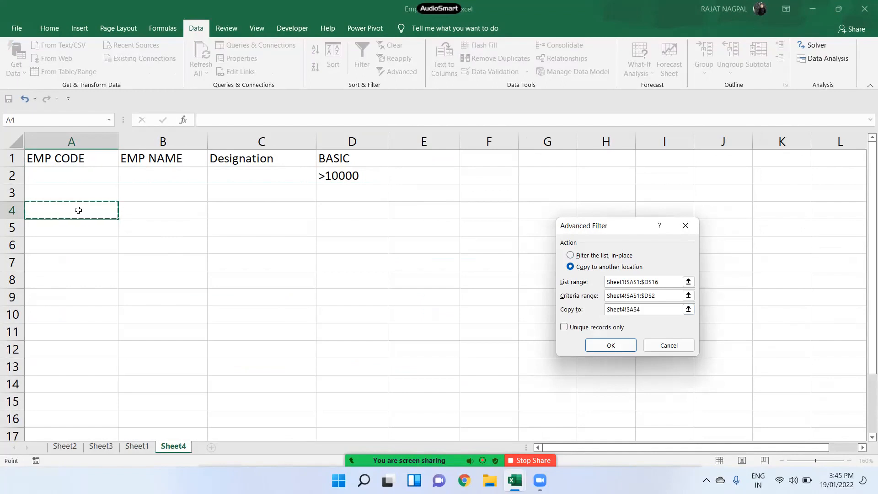
{"action": "left_click", "coordinate": [562, 328]}
{"action": "left_click", "coordinate": [612, 345]}
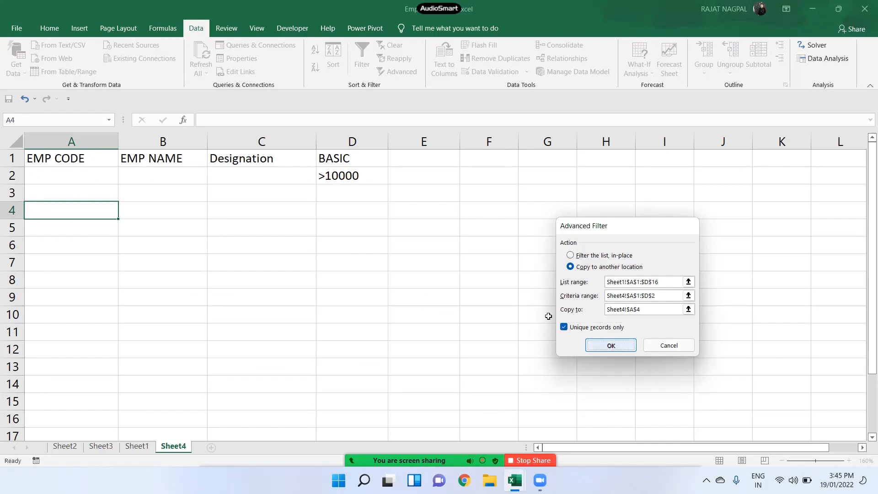
{"action": "left_click_drag", "start_coordinate": [86, 206], "coordinate": [381, 313]}
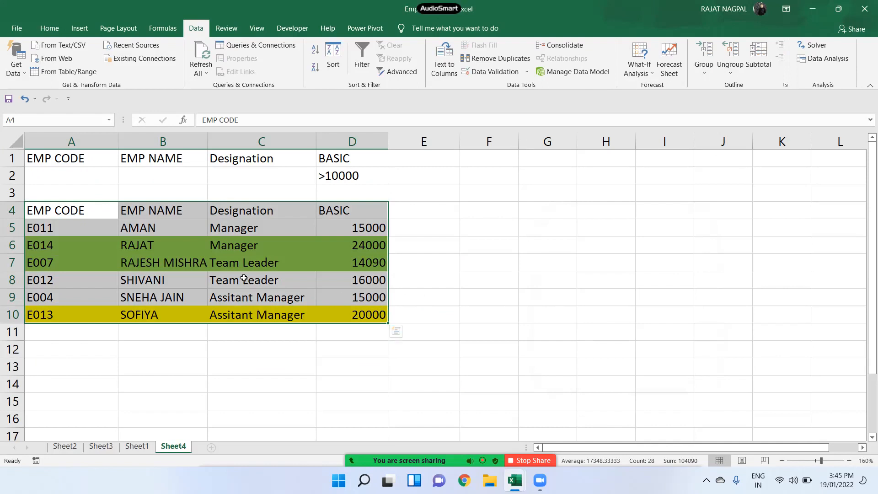
{"action": "left_click_drag", "start_coordinate": [373, 174], "coordinate": [75, 188]}
{"action": "left_click", "coordinate": [165, 289]}
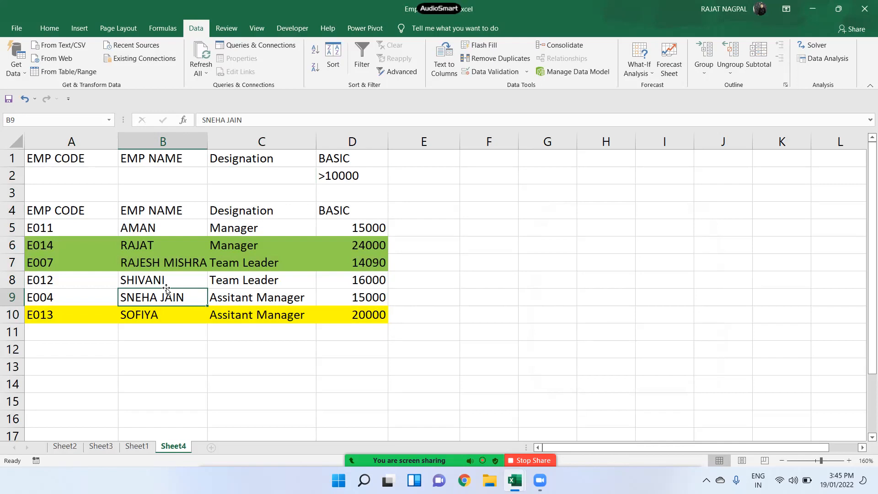
Copy the headings in A1:D1 to F1 on Sheet4 and autofit columns F to H
{"action": "left_click_drag", "start_coordinate": [82, 155], "coordinate": [348, 151]}
{"action": "key", "text": "ctrl+c"}
{"action": "left_click", "coordinate": [486, 160]}
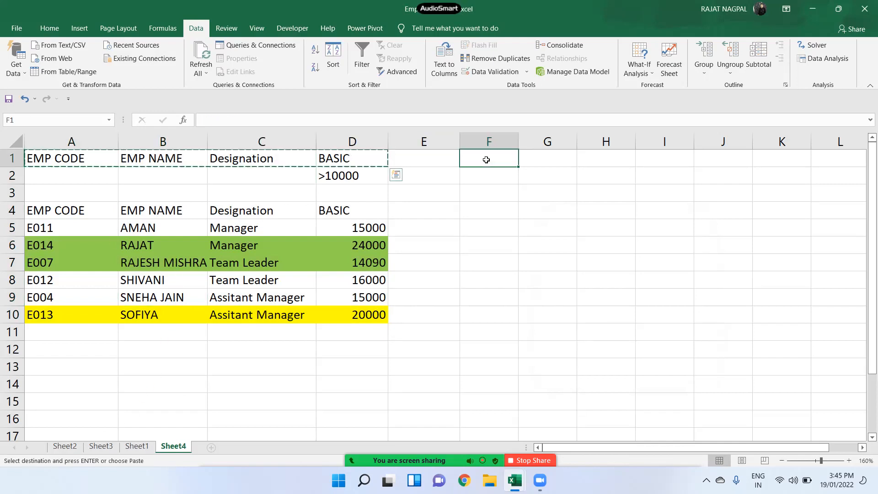
{"action": "key", "text": "ctrl+v"}
{"action": "double_click", "coordinate": [517, 139]}
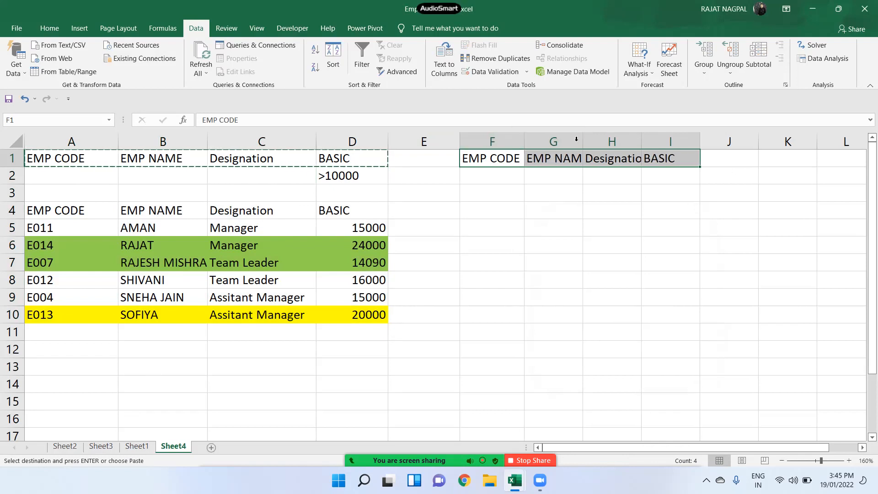
{"action": "double_click", "coordinate": [582, 140]}
{"action": "double_click", "coordinate": [650, 140]}
Enter the criterion <8000 under the second BASIC heading in I2
{"action": "left_click", "coordinate": [707, 176]}
{"action": "left_click", "coordinate": [628, 171]}
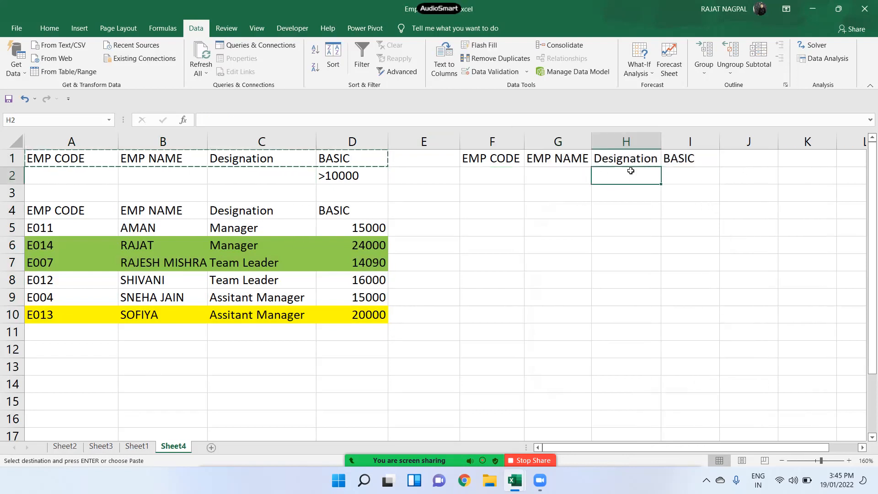
{"action": "left_click", "coordinate": [694, 172]}
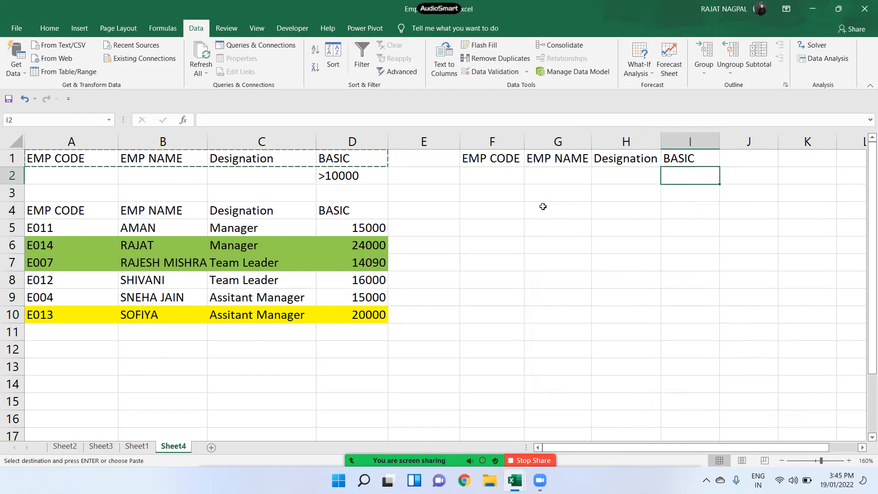
{"action": "type", "text": "<8000"}
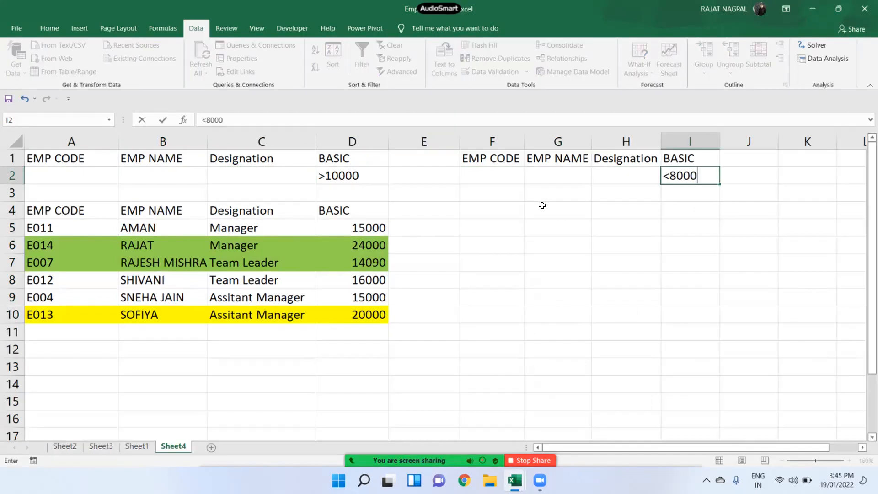
{"action": "key", "text": "Return"}
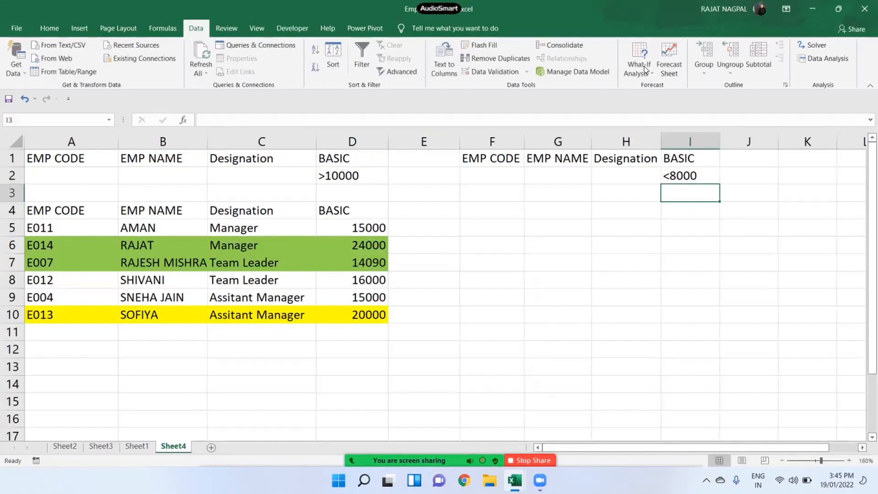
{"action": "left_click", "coordinate": [679, 173]}
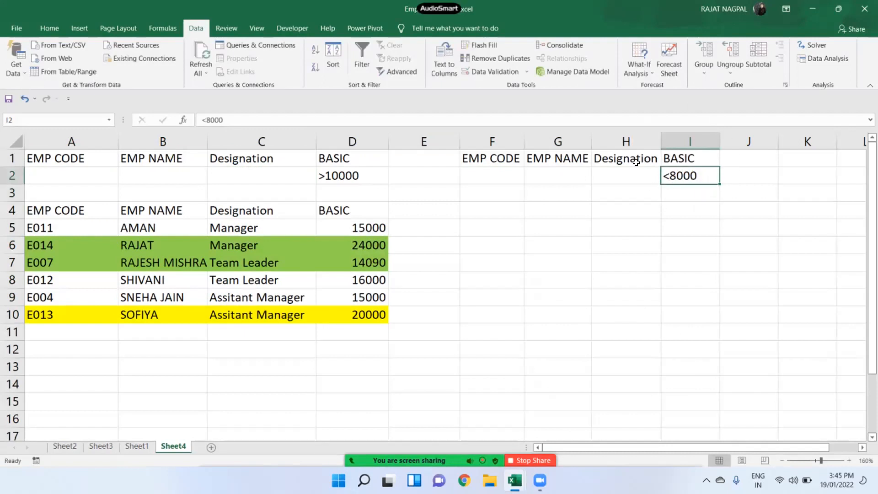
Set up an Advanced Filter on Sheet4 with list range Sheet1!A1:D16 and criteria range F1:I2
{"action": "left_click", "coordinate": [442, 212]}
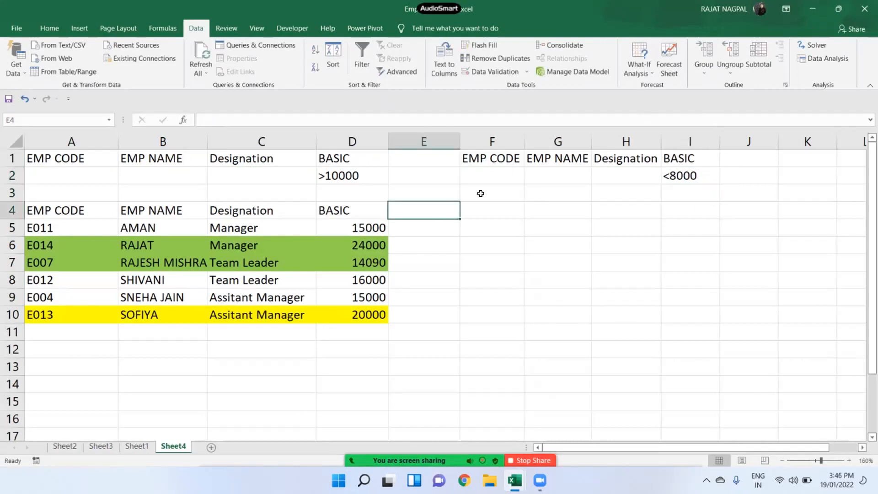
{"action": "left_click", "coordinate": [490, 210]}
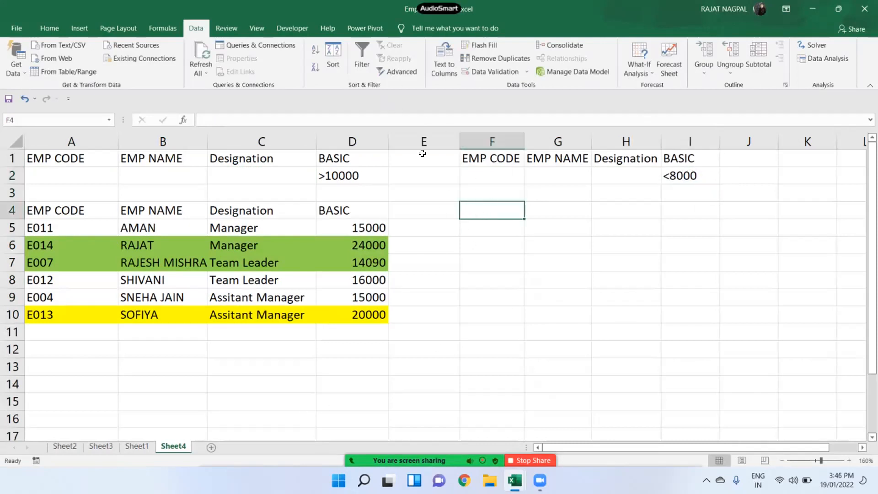
{"action": "left_click", "coordinate": [397, 71]}
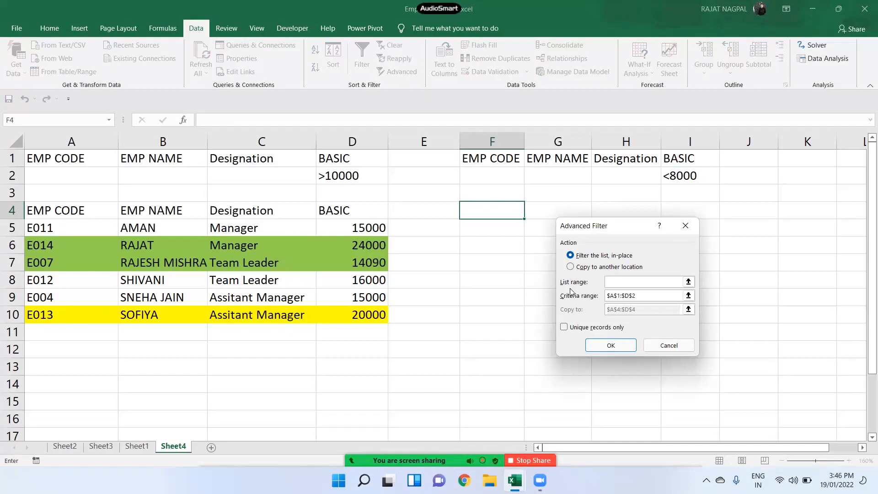
{"action": "left_click", "coordinate": [137, 446]}
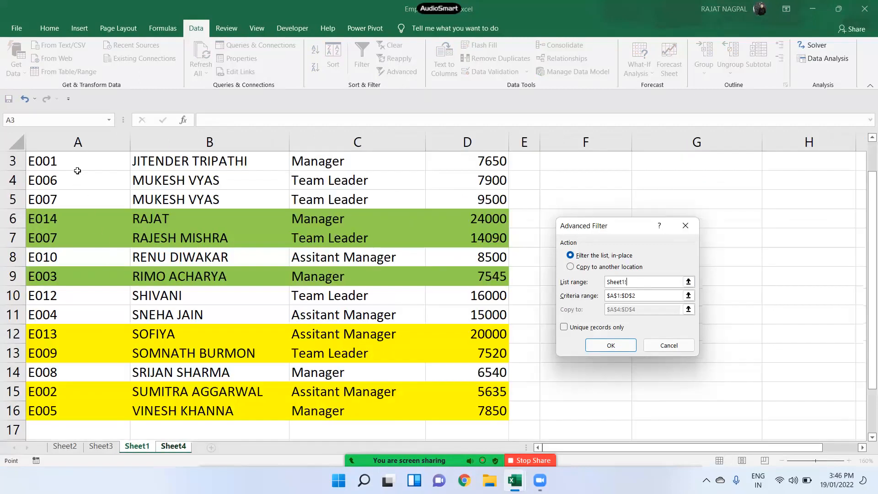
{"action": "scroll", "coordinate": [77, 170], "scroll_direction": "up", "scroll_amount": 1}
{"action": "left_click_drag", "start_coordinate": [78, 160], "coordinate": [475, 411]}
{"action": "left_click", "coordinate": [640, 295]}
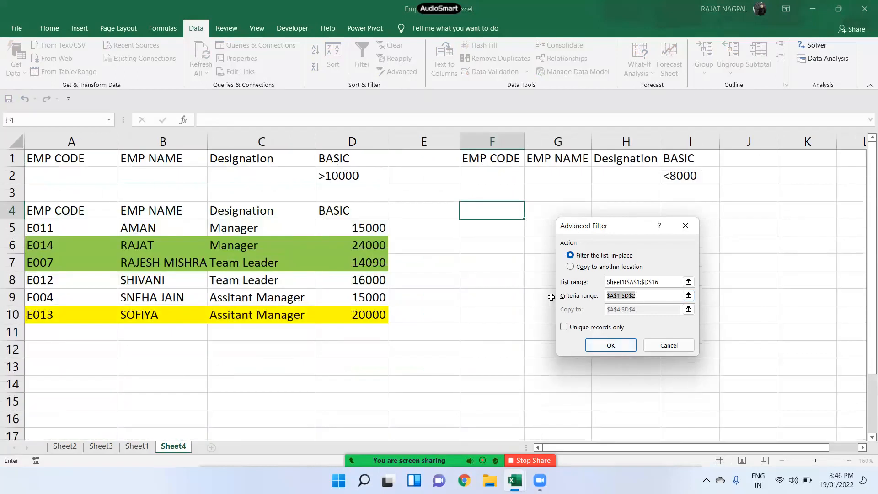
{"action": "key", "text": "BackSpace"}
{"action": "left_click_drag", "start_coordinate": [502, 157], "coordinate": [686, 178]}
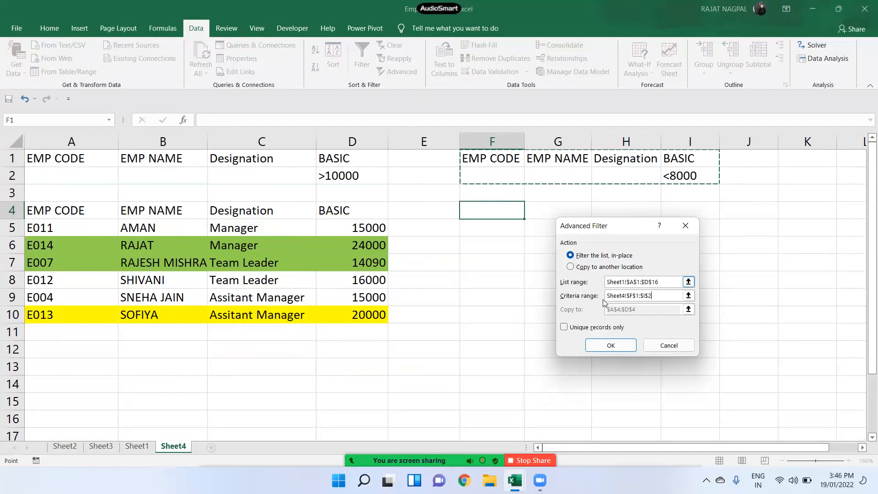
Copy the unique matching records to F4 on Sheet4, autofit column H and check the extracted BASIC values
{"action": "left_click", "coordinate": [587, 269]}
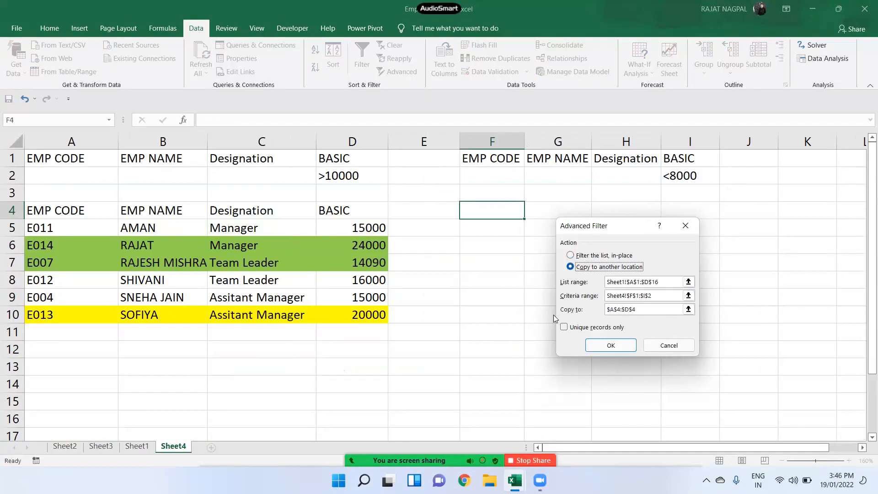
{"action": "left_click_drag", "start_coordinate": [676, 309], "coordinate": [606, 309]}
{"action": "key", "text": "BackSpace"}
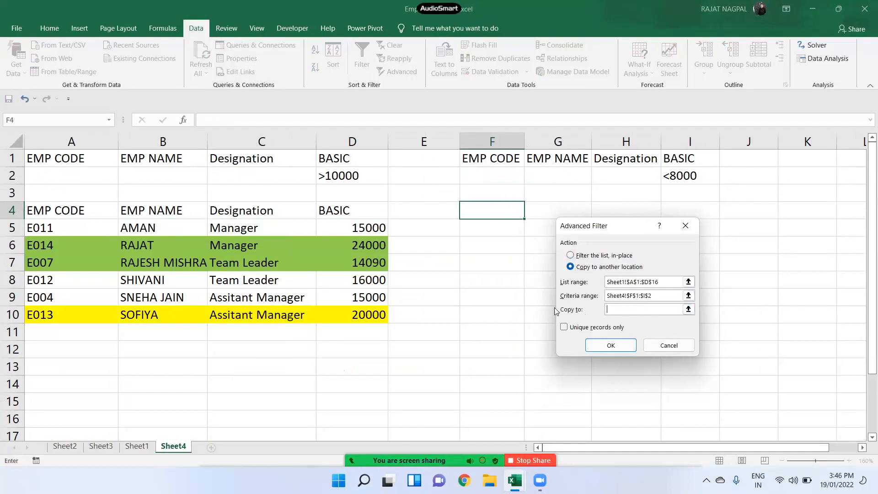
{"action": "left_click", "coordinate": [486, 211]}
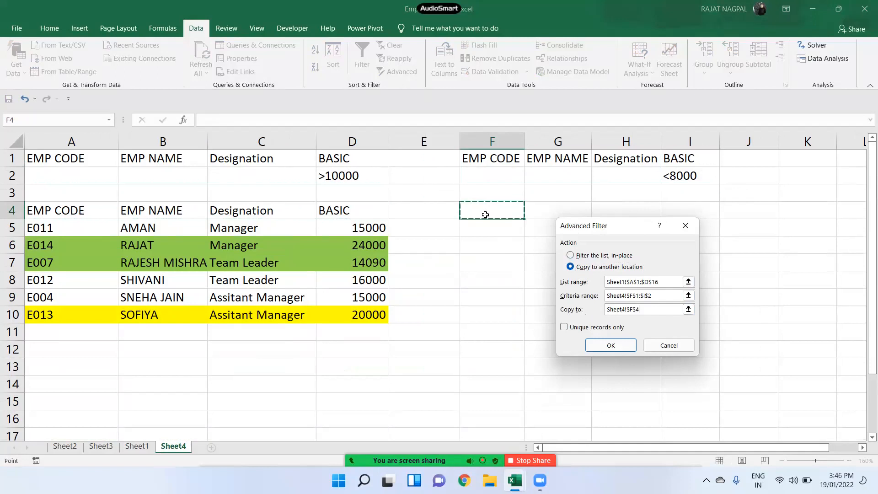
{"action": "left_click", "coordinate": [565, 327]}
{"action": "left_click", "coordinate": [610, 345]}
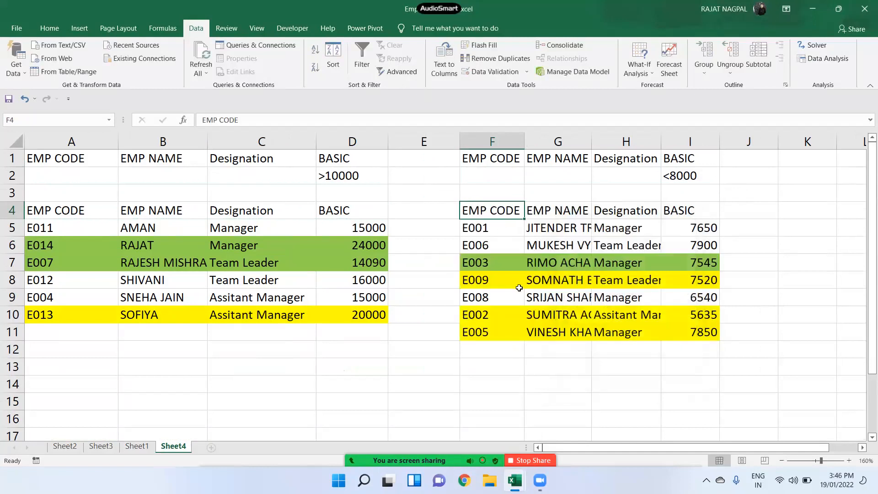
{"action": "double_click", "coordinate": [661, 143]}
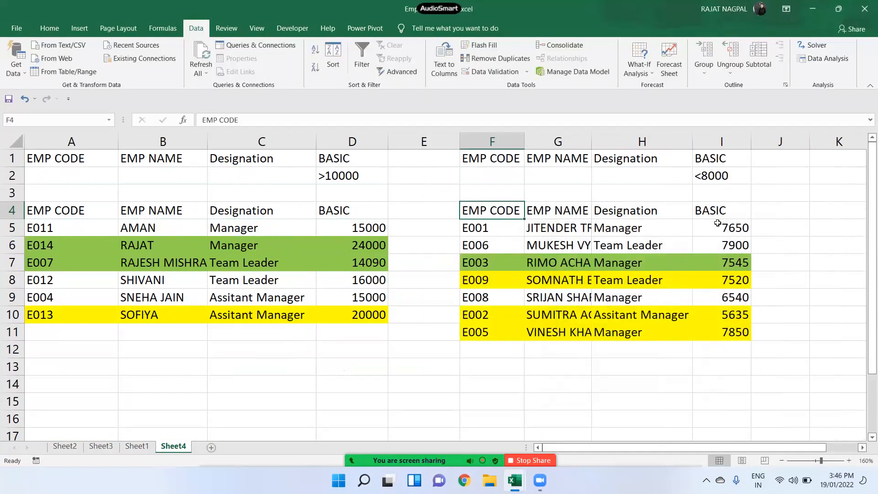
{"action": "left_click", "coordinate": [718, 224]}
{"action": "left_click_drag", "start_coordinate": [722, 248], "coordinate": [727, 330]}
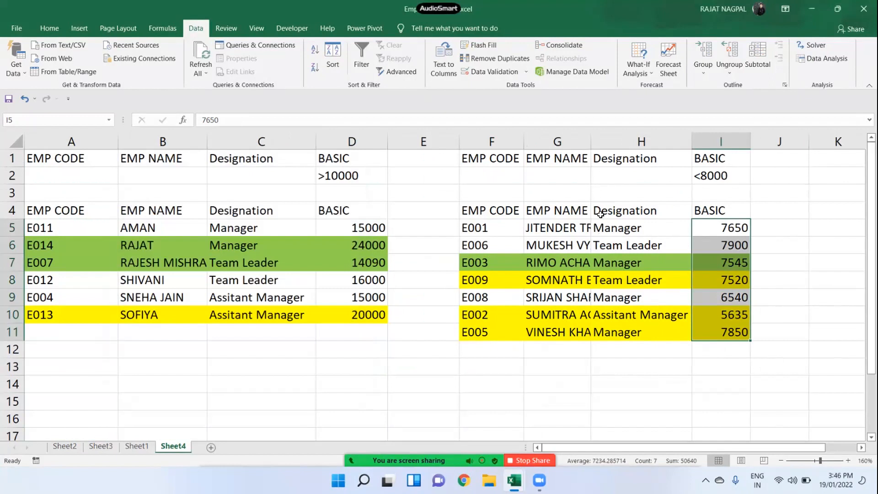
Copy the headings in A1:D1 on Sheet1 to F1 on the same sheet
{"action": "left_click", "coordinate": [139, 436]}
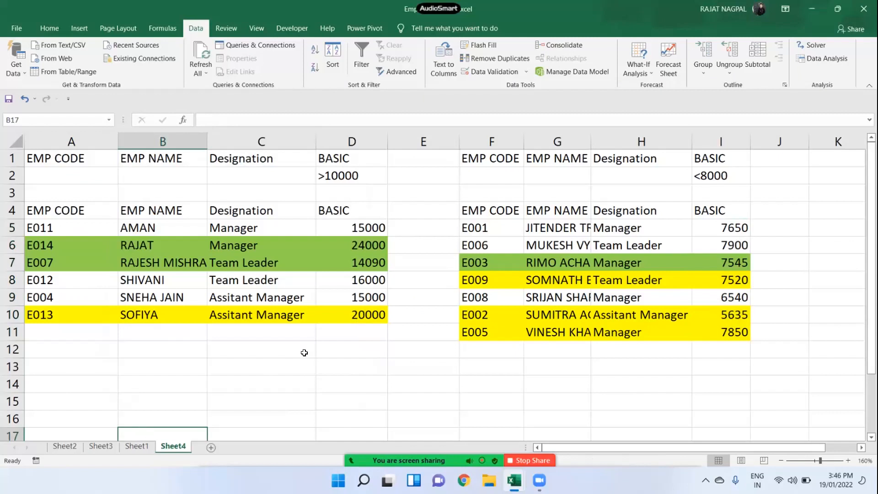
{"action": "left_click", "coordinate": [137, 446]}
{"action": "scroll", "coordinate": [541, 295], "scroll_direction": "up", "scroll_amount": 2}
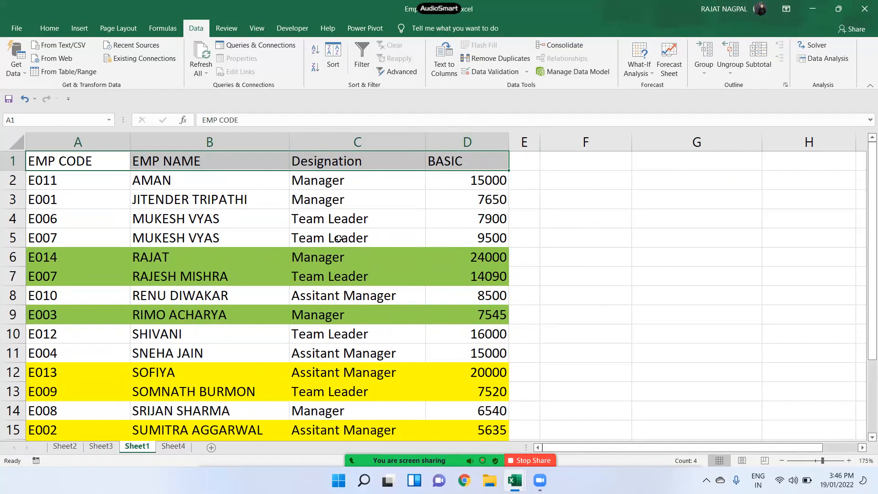
{"action": "mouse_move", "coordinate": [464, 457]}
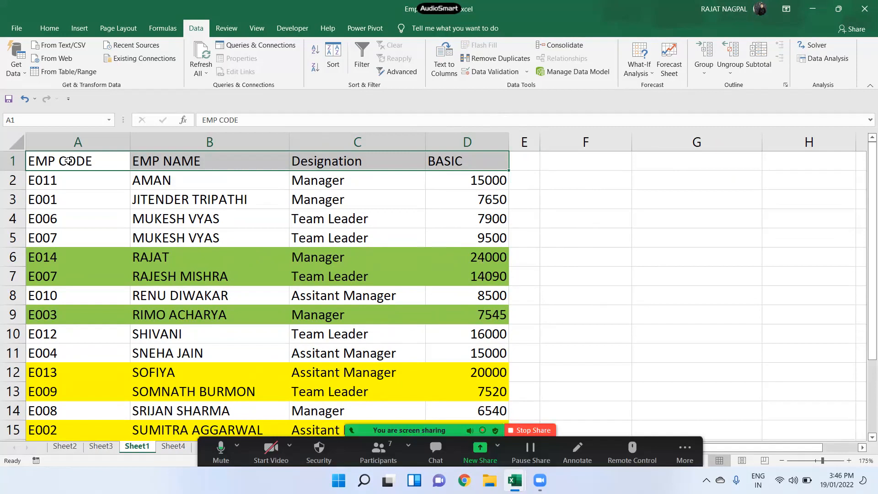
{"action": "key", "text": "ctrl+c"}
{"action": "left_click_drag", "start_coordinate": [98, 158], "coordinate": [414, 157]}
{"action": "left_click", "coordinate": [597, 172]}
{"action": "left_click", "coordinate": [596, 163]}
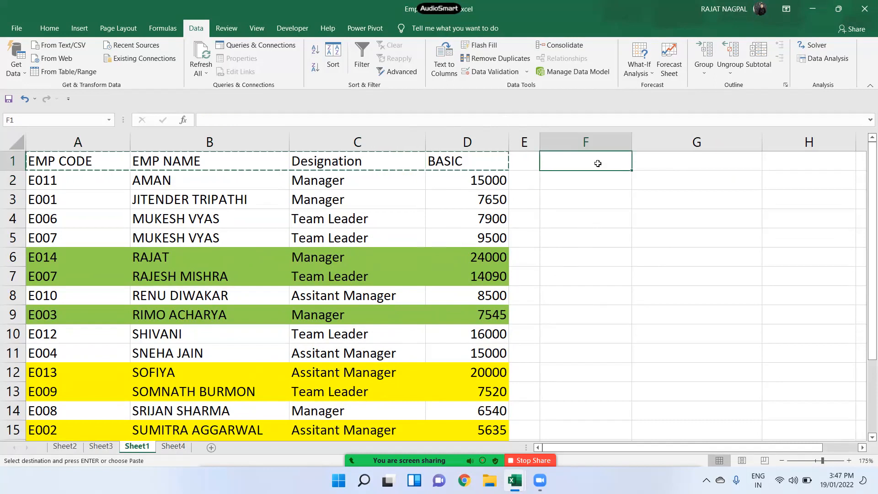
{"action": "key", "text": "ctrl+v"}
{"action": "left_click", "coordinate": [798, 180]}
{"action": "scroll", "coordinate": [798, 181], "scroll_direction": "right", "scroll_amount": 2}
{"action": "left_click", "coordinate": [792, 176]}
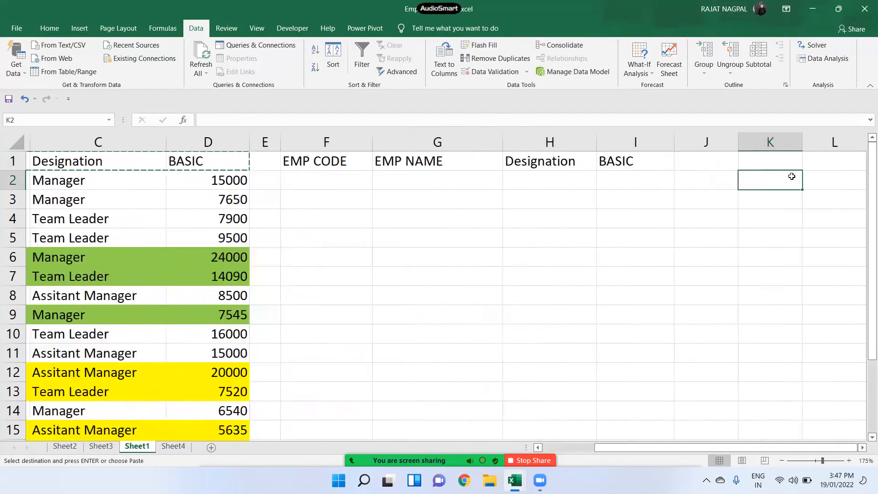
Add a second BASIC heading in J1 on Sheet1 by copying the one in I1
{"action": "left_click", "coordinate": [645, 165]}
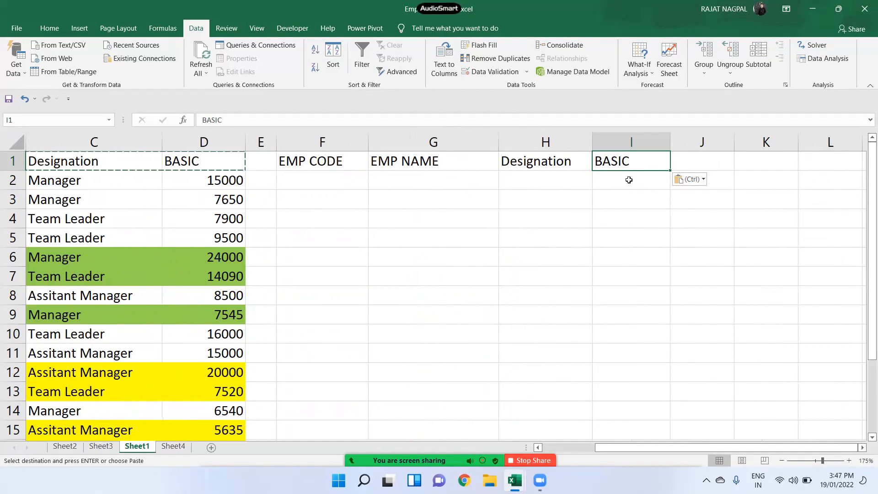
{"action": "key", "text": "ctrl+c"}
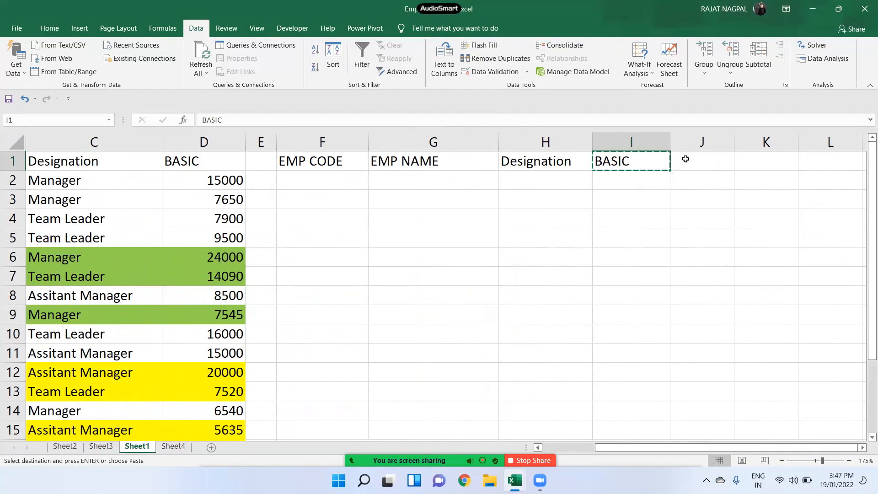
{"action": "left_click", "coordinate": [684, 161]}
{"action": "key", "text": "ctrl+v"}
{"action": "key", "text": "Escape"}
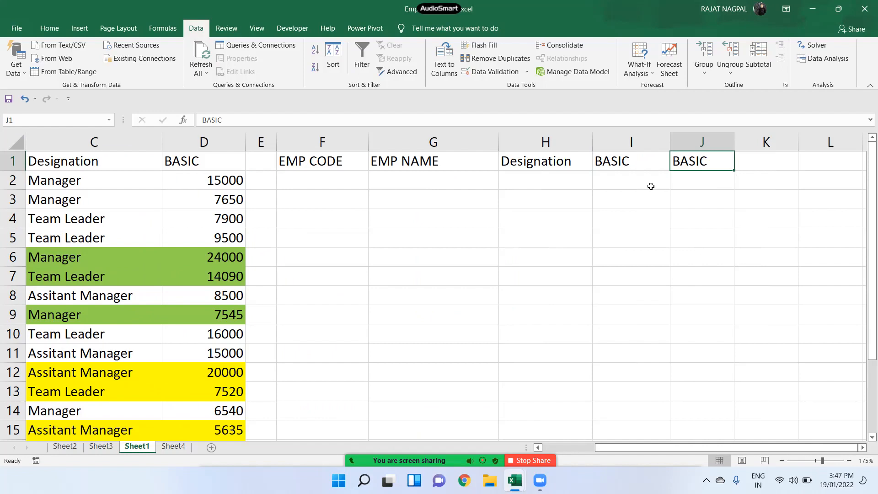
{"action": "left_click", "coordinate": [627, 178]}
{"action": "left_click_drag", "start_coordinate": [627, 167], "coordinate": [695, 162]}
{"action": "left_click", "coordinate": [636, 163]}
{"action": "left_click_drag", "start_coordinate": [637, 163], "coordinate": [687, 161]}
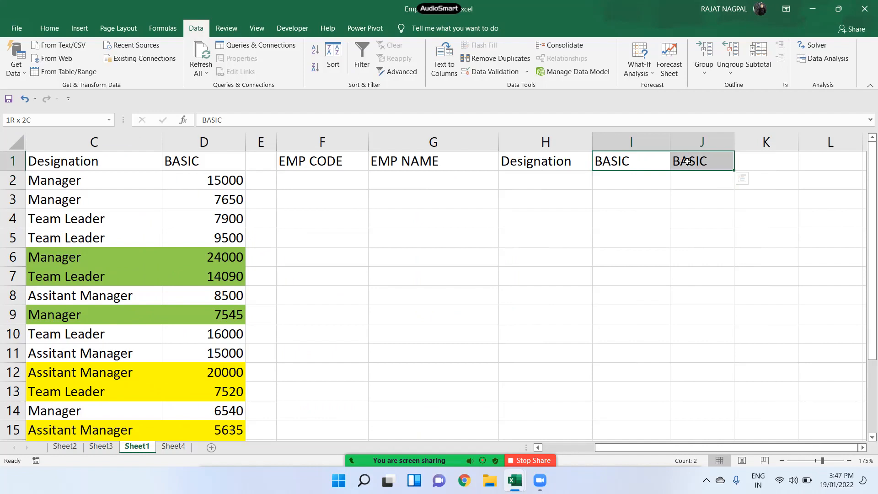
{"action": "left_click", "coordinate": [634, 165]}
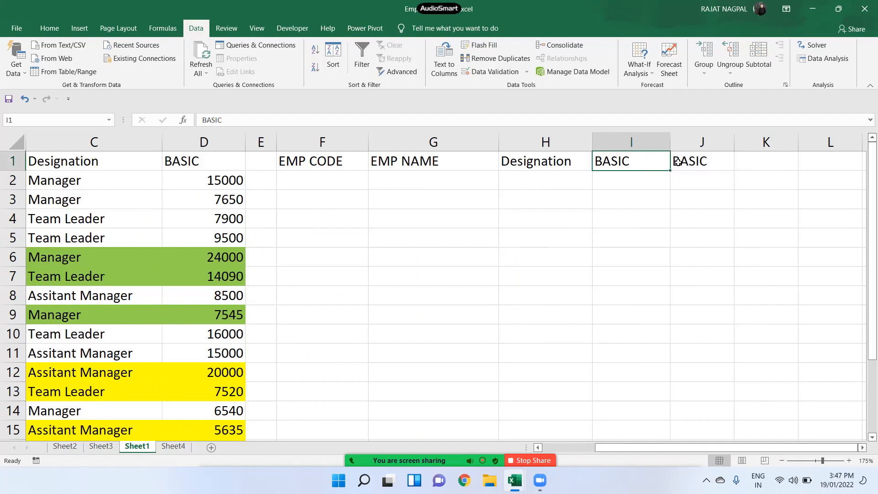
{"action": "left_click_drag", "start_coordinate": [677, 162], "coordinate": [692, 161]}
{"action": "left_click_drag", "start_coordinate": [621, 174], "coordinate": [680, 168]}
{"action": "left_click_drag", "start_coordinate": [615, 163], "coordinate": [672, 161]}
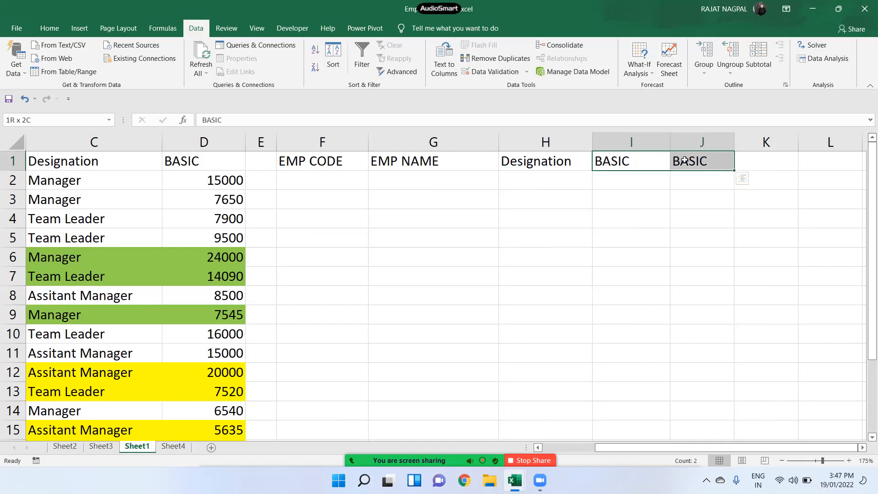
Enter the criteria >8000 in I2 and <15000 in J2 under the two BASIC headings
{"action": "left_click", "coordinate": [617, 178]}
{"action": "type", "text": ">8000"}
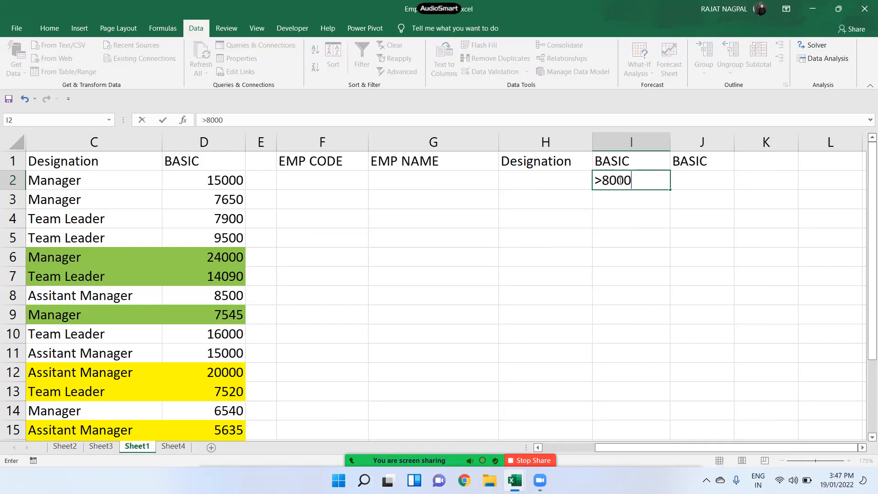
{"action": "key", "text": "Tab"}
{"action": "type", "text": "<15000"}
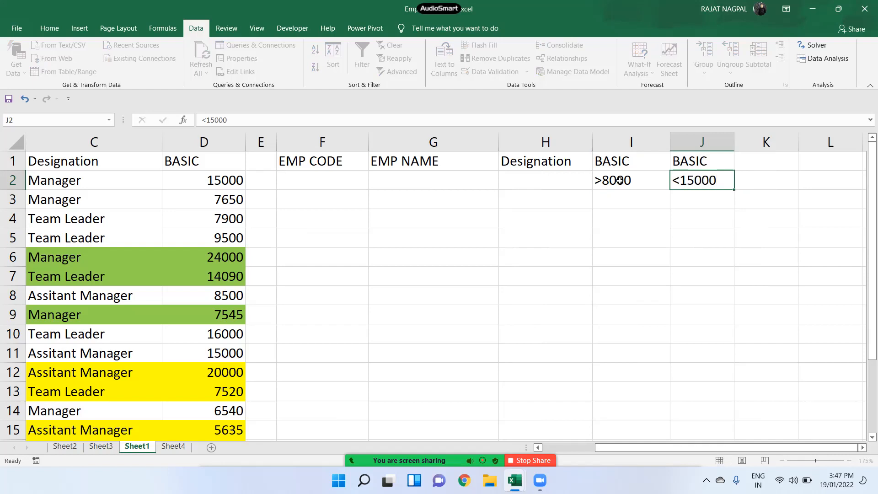
{"action": "key", "text": "Return"}
{"action": "left_click", "coordinate": [619, 180]}
{"action": "left_click", "coordinate": [727, 179]}
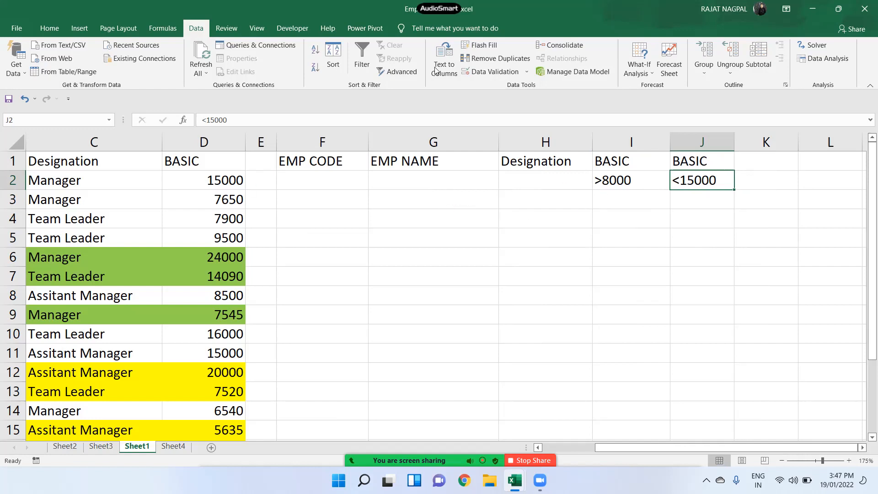
Set up an Advanced Filter on Sheet1 with list range A1:D16 and criteria range F1:J2
{"action": "left_click", "coordinate": [312, 216]}
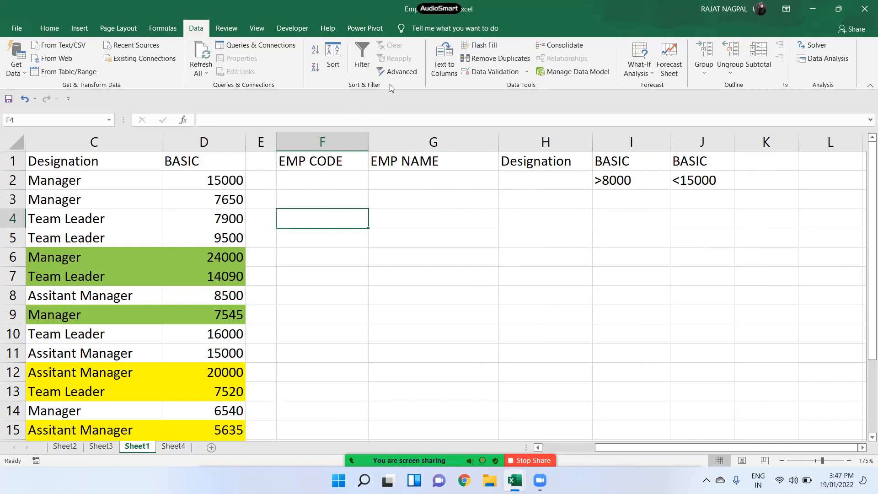
{"action": "left_click", "coordinate": [396, 72]}
{"action": "left_click_drag", "start_coordinate": [116, 157], "coordinate": [487, 388]}
{"action": "left_click_drag", "start_coordinate": [640, 296], "coordinate": [558, 294]}
{"action": "key", "text": "BackSpace"}
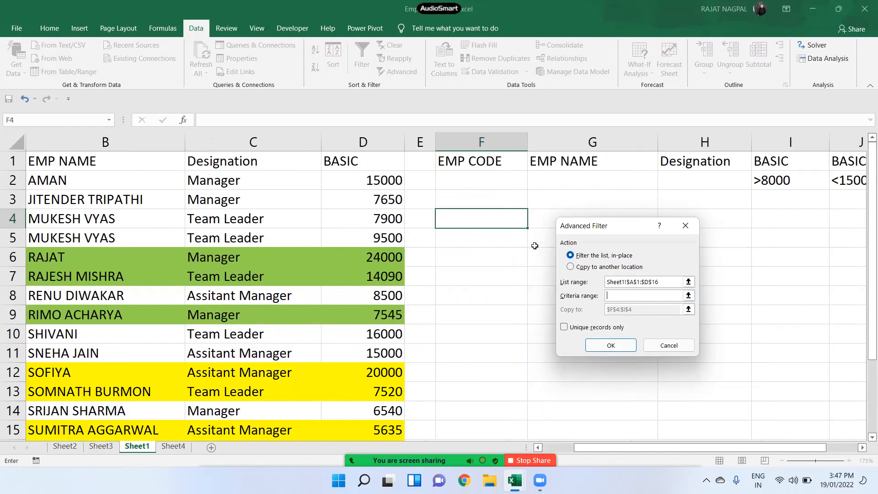
{"action": "left_click_drag", "start_coordinate": [496, 160], "coordinate": [705, 179]}
Copy the unique matching records to F4 on Sheet1 and select the extracted table
{"action": "left_click", "coordinate": [590, 268]}
{"action": "left_click", "coordinate": [644, 306]}
{"action": "key", "text": "BackSpace"}
{"action": "left_click", "coordinate": [337, 218]}
{"action": "left_click", "coordinate": [565, 327]}
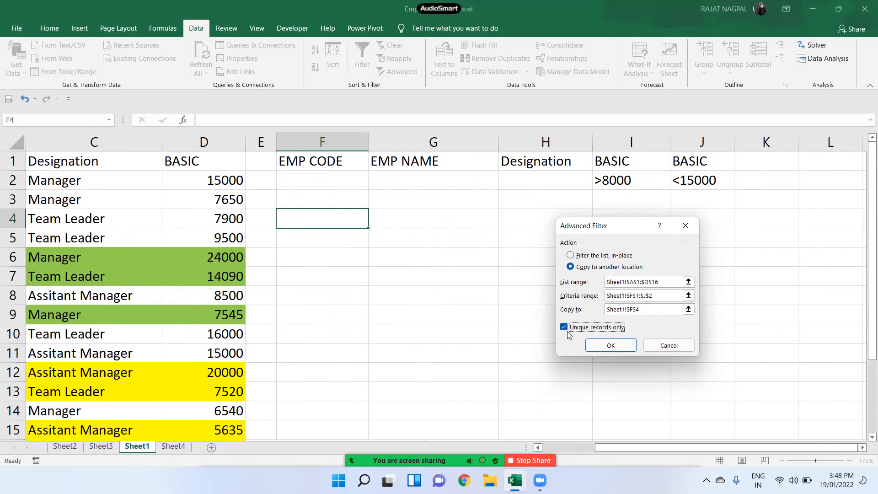
{"action": "left_click", "coordinate": [613, 346]}
{"action": "left_click_drag", "start_coordinate": [330, 214], "coordinate": [613, 276]}
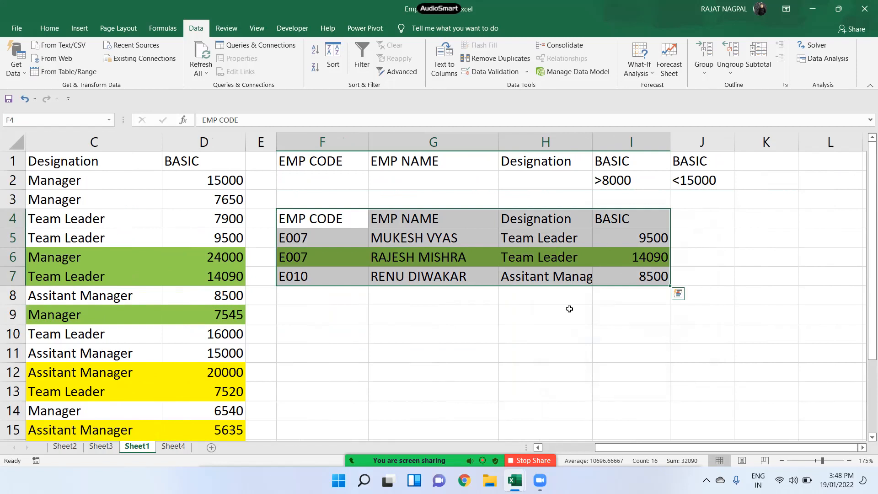
Check the participants list of the screen-sharing meeting and return to the worksheet
{"action": "mouse_move", "coordinate": [424, 456]}
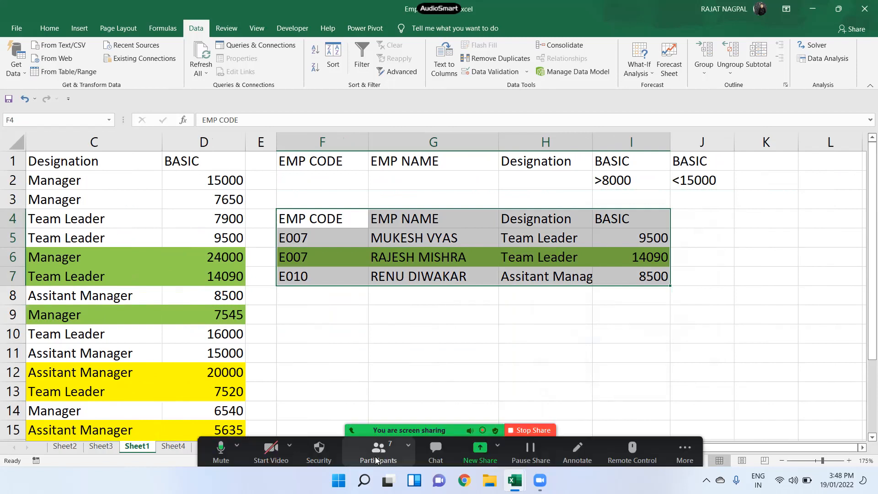
{"action": "left_click", "coordinate": [375, 456]}
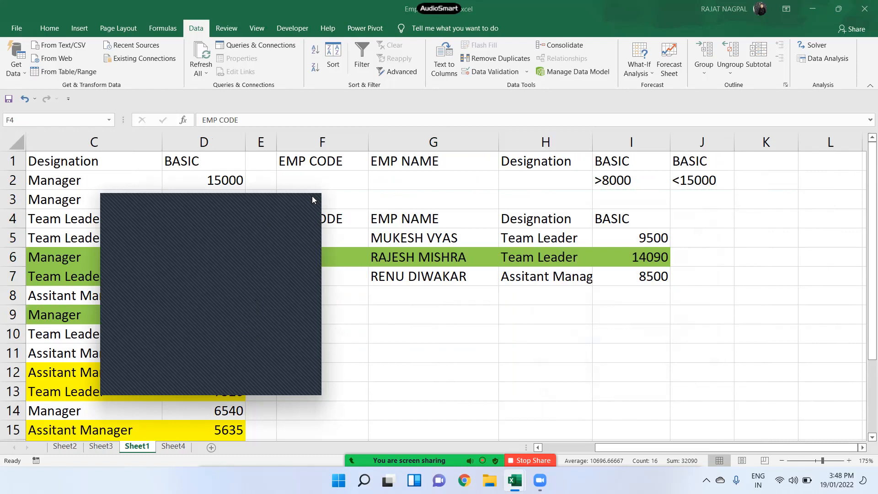
{"action": "key", "text": "ctrl+a"}
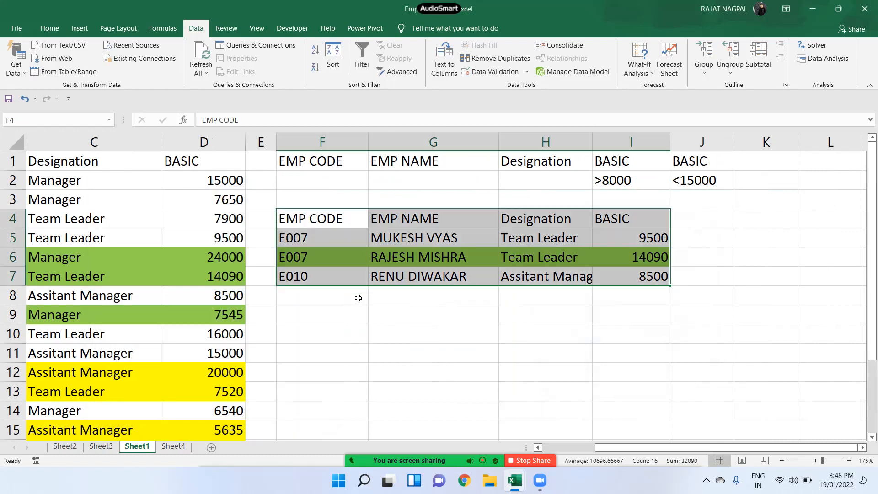
Copy the headings of the extracted table in F4:I4 to F9 on Sheet1
{"action": "left_click_drag", "start_coordinate": [331, 219], "coordinate": [608, 216]}
{"action": "key", "text": "ctrl+c"}
{"action": "left_click", "coordinate": [341, 312]}
{"action": "key", "text": "ctrl+v"}
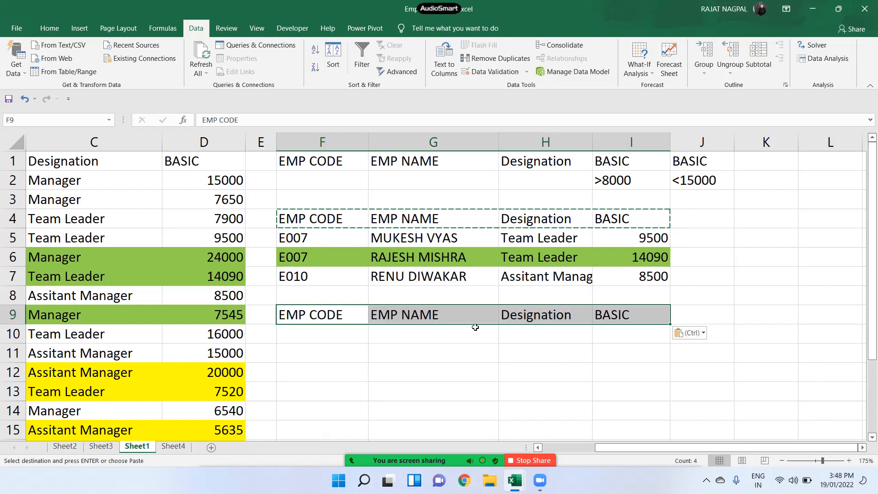
{"action": "key", "text": "Escape"}
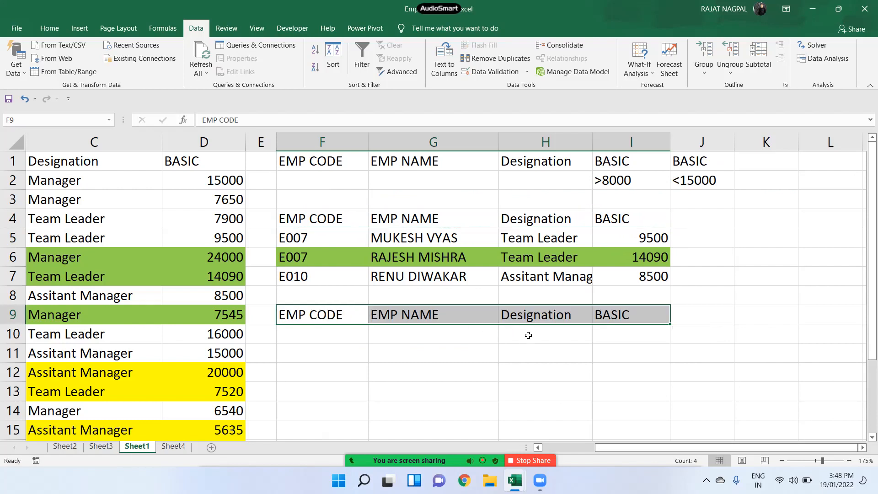
Copy the designations Manager and Team Leader from C3:C4 to H10:H11 under the new Designation heading
{"action": "left_click", "coordinate": [528, 335]}
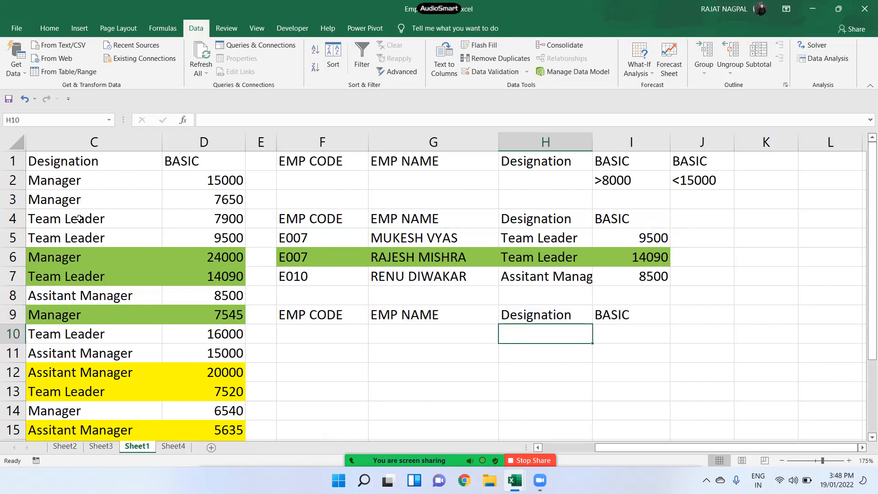
{"action": "left_click", "coordinate": [87, 205]}
{"action": "left_click_drag", "start_coordinate": [86, 204], "coordinate": [86, 220]}
{"action": "key", "text": "ctrl+c"}
{"action": "left_click", "coordinate": [568, 331]}
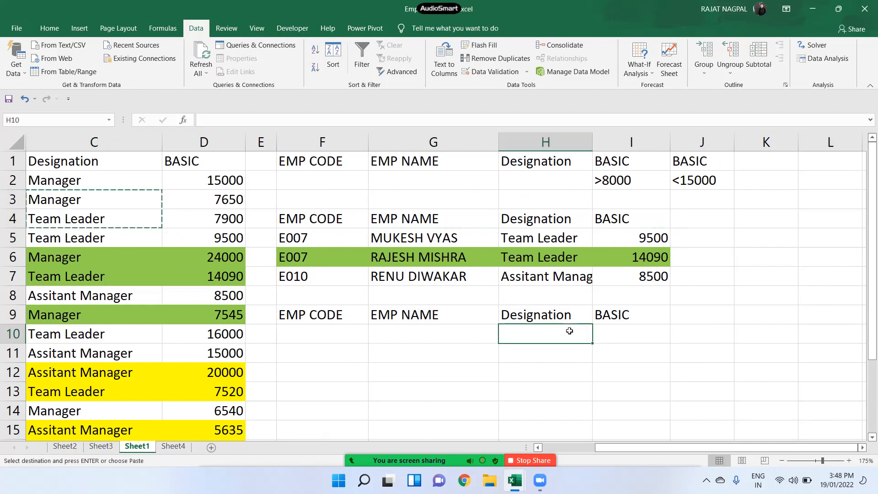
{"action": "key", "text": "ctrl+v"}
{"action": "key", "text": "Escape"}
{"action": "left_click", "coordinate": [554, 335]}
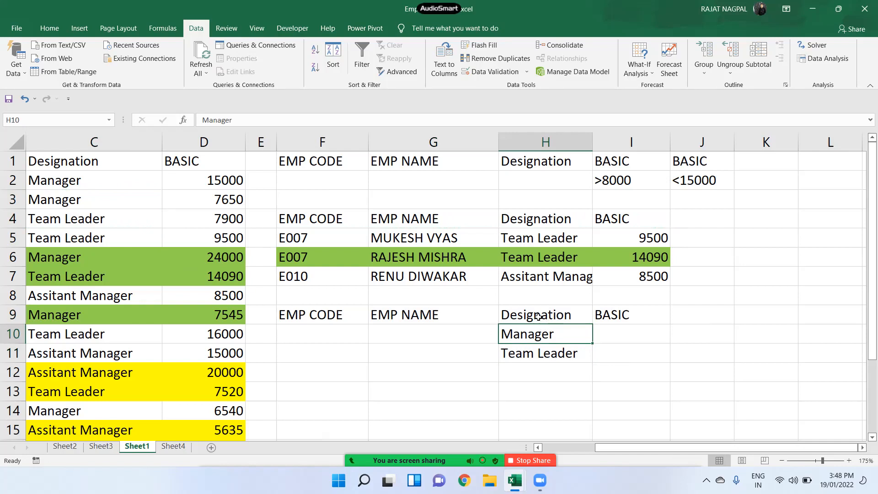
Compare the stacked designation criteria in H9:H11 with the side-by-side BASIC criteria in I1:J2
{"action": "left_click_drag", "start_coordinate": [533, 334], "coordinate": [539, 353]}
{"action": "left_click_drag", "start_coordinate": [625, 319], "coordinate": [691, 313]}
{"action": "left_click_drag", "start_coordinate": [657, 310], "coordinate": [672, 313]}
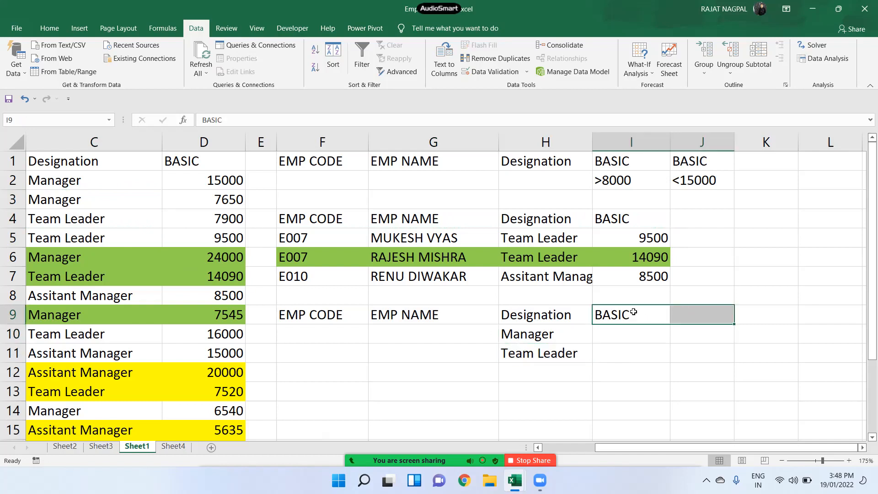
{"action": "left_click_drag", "start_coordinate": [648, 160], "coordinate": [695, 179]}
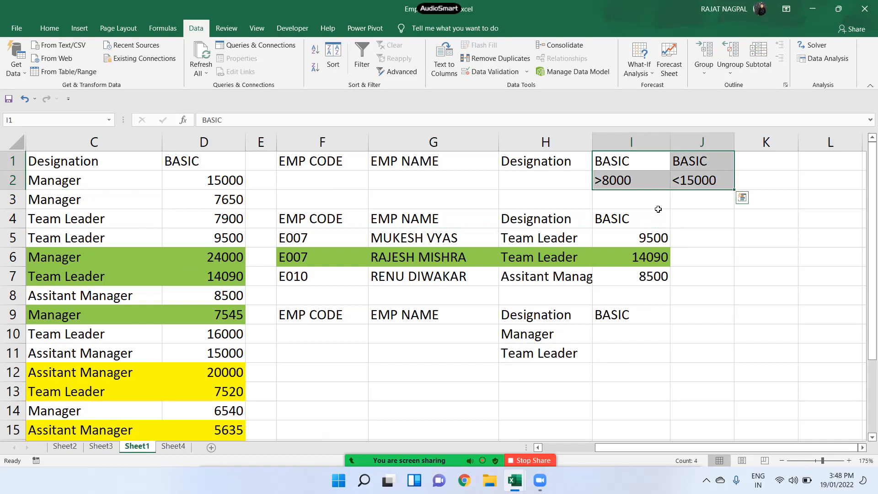
{"action": "left_click", "coordinate": [517, 322]}
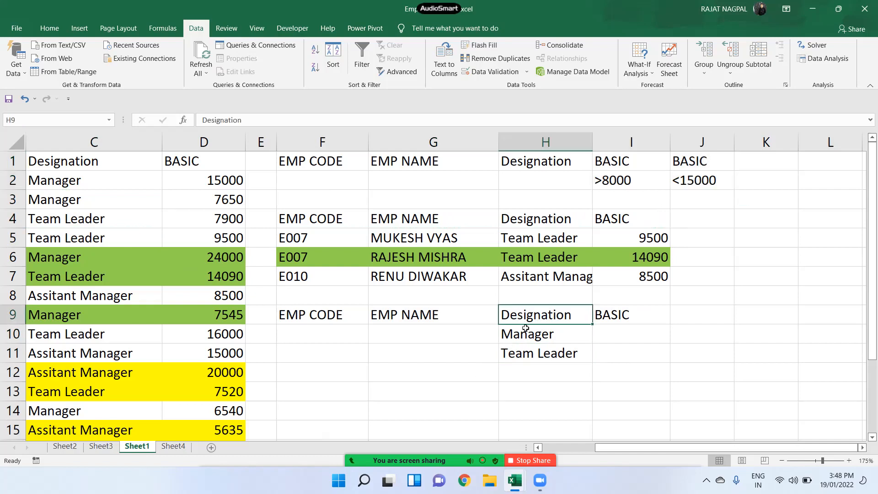
{"action": "left_click_drag", "start_coordinate": [527, 331], "coordinate": [538, 355]}
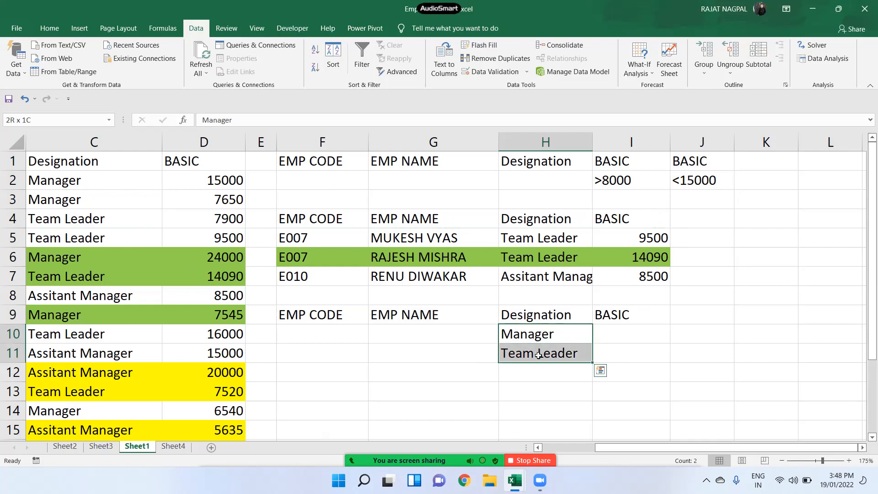
{"action": "left_click_drag", "start_coordinate": [559, 312], "coordinate": [626, 314]}
{"action": "left_click_drag", "start_coordinate": [570, 314], "coordinate": [562, 353]}
{"action": "left_click", "coordinate": [562, 323]}
{"action": "left_click_drag", "start_coordinate": [562, 322], "coordinate": [615, 345]}
{"action": "left_click_drag", "start_coordinate": [555, 318], "coordinate": [613, 351]}
{"action": "left_click", "coordinate": [409, 368]}
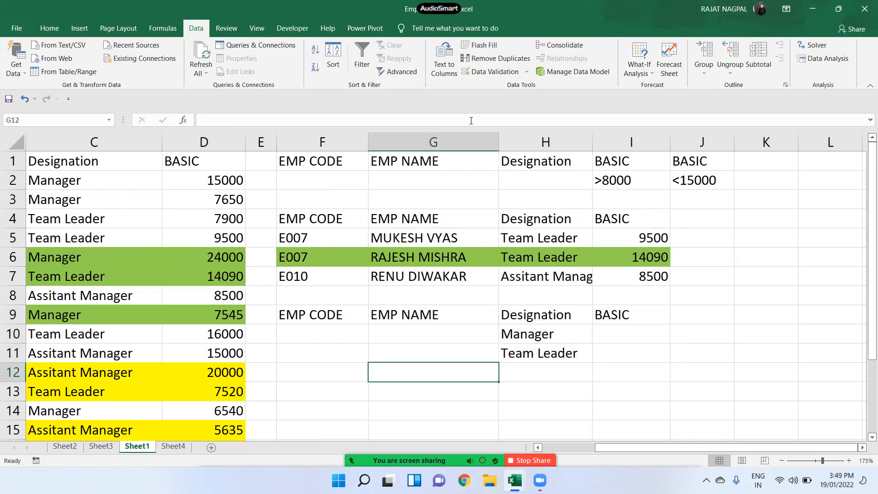
Set up an Advanced Filter on A1:D16 with criteria range F9:I11, copying the results to another location
{"action": "left_click", "coordinate": [413, 75]}
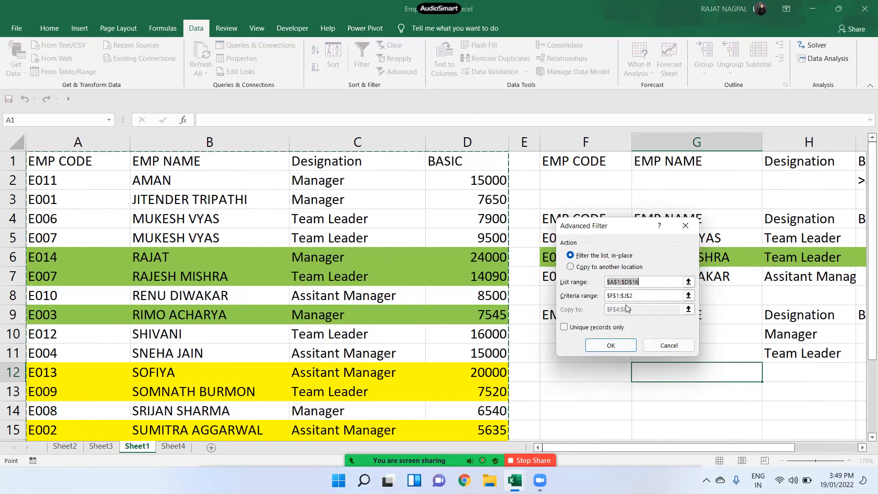
{"action": "left_click", "coordinate": [637, 294]}
{"action": "left_click", "coordinate": [311, 317]}
{"action": "left_click_drag", "start_coordinate": [311, 318], "coordinate": [630, 351]}
{"action": "left_click_drag", "start_coordinate": [586, 226], "coordinate": [602, 139]}
{"action": "left_click", "coordinate": [586, 180]}
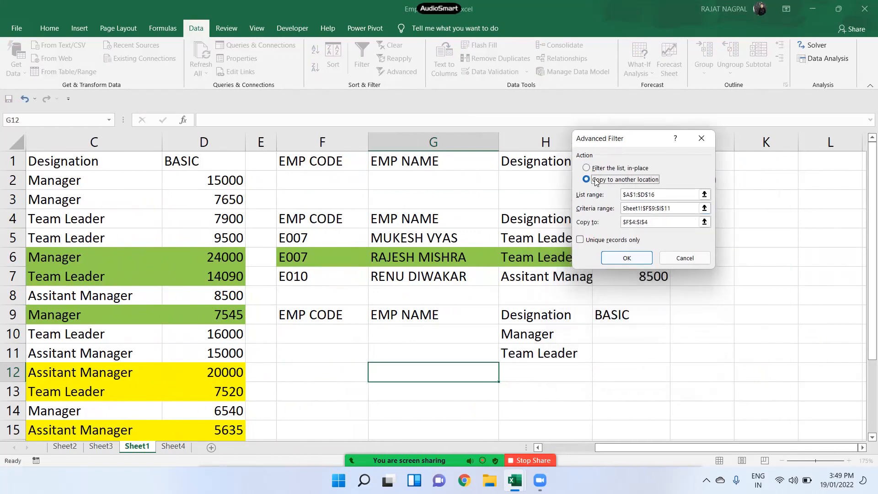
Copy the unique matching records to F12 on Sheet1 and select the extracted table F12:I23
{"action": "left_click", "coordinate": [659, 221]}
{"action": "key", "text": "BackSpace"}
{"action": "left_click", "coordinate": [305, 367]}
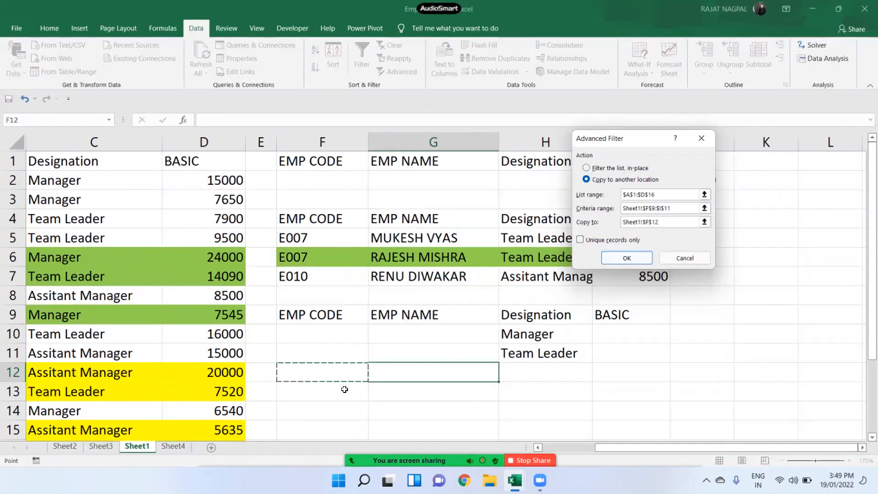
{"action": "left_click", "coordinate": [588, 241]}
{"action": "left_click", "coordinate": [625, 257]}
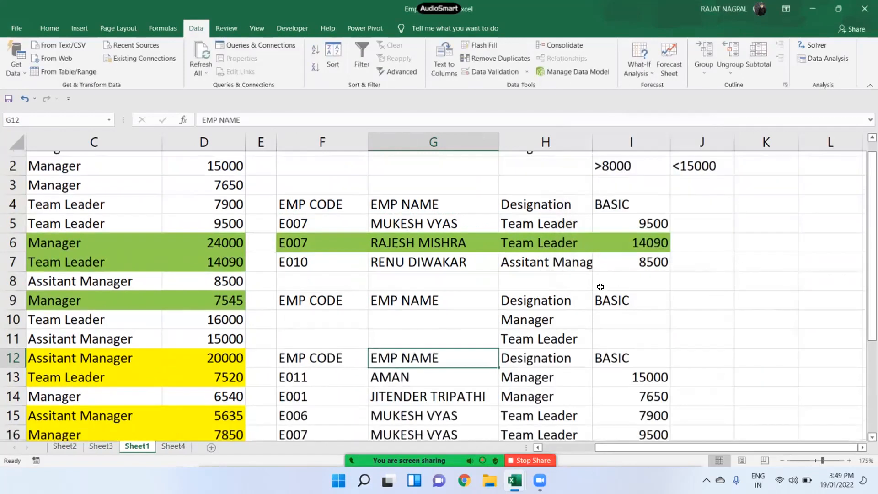
{"action": "scroll", "coordinate": [549, 275], "scroll_direction": "down", "scroll_amount": 2}
{"action": "left_click_drag", "start_coordinate": [547, 259], "coordinate": [371, 450]}
{"action": "left_click_drag", "start_coordinate": [398, 379], "coordinate": [402, 434]}
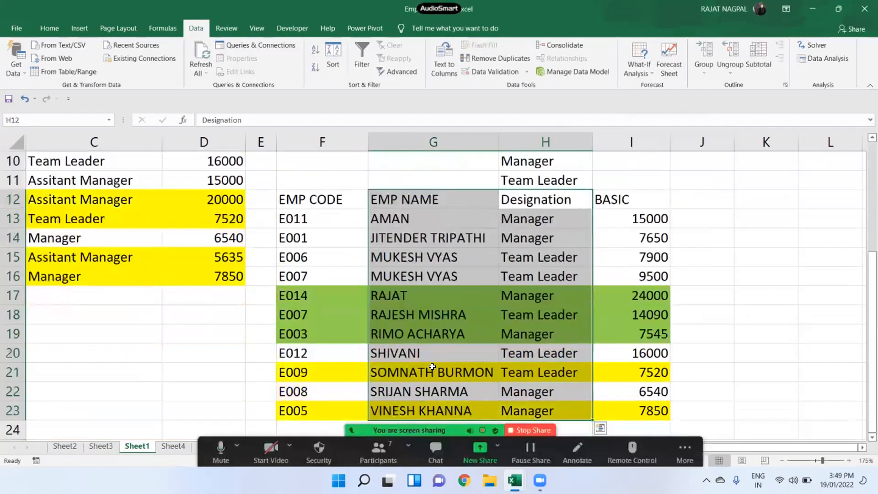
{"action": "left_click", "coordinate": [371, 251]}
{"action": "left_click_drag", "start_coordinate": [345, 204], "coordinate": [651, 412]}
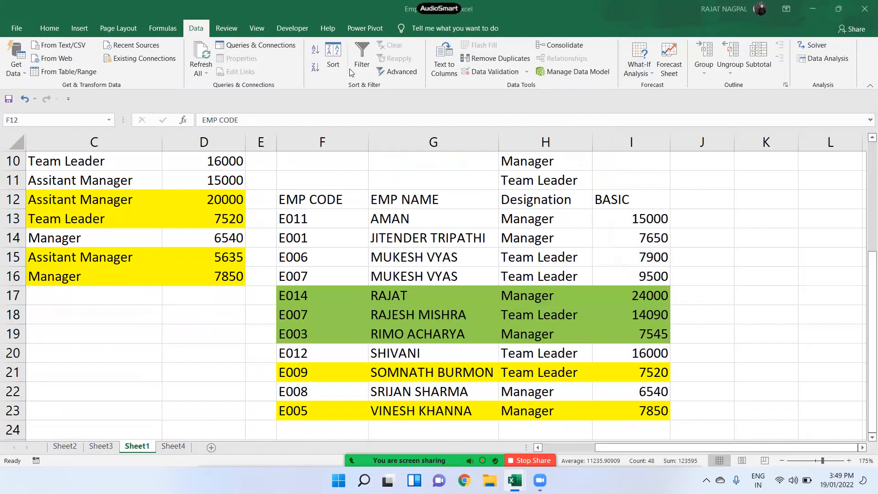
{"action": "left_click", "coordinate": [80, 28]}
{"action": "left_click", "coordinate": [503, 71]}
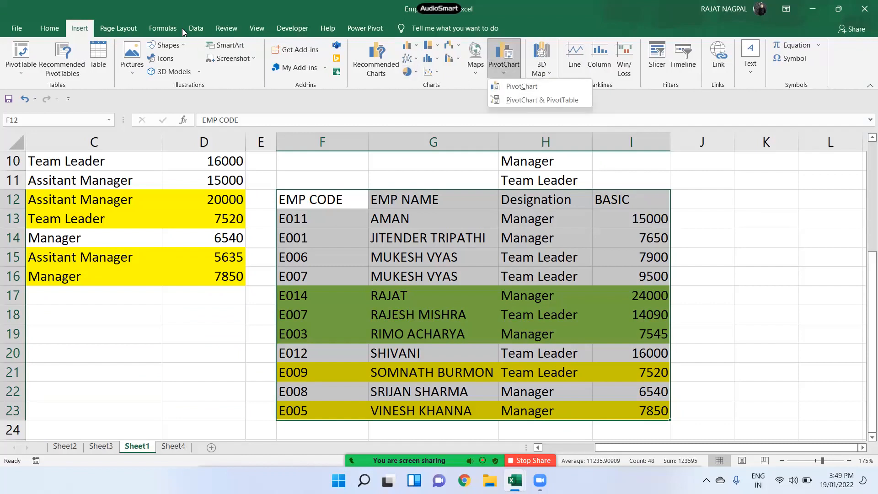
{"action": "left_click", "coordinate": [196, 29]}
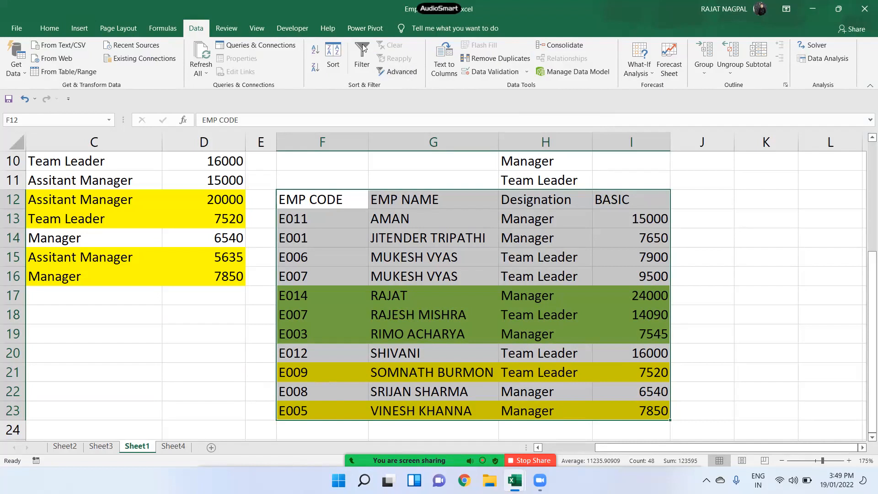
{"action": "left_click", "coordinate": [428, 285]}
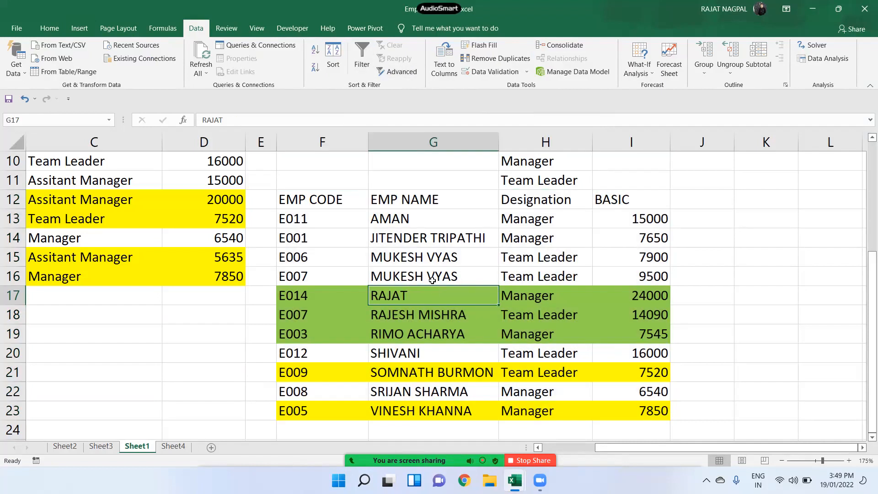
Close the employee workbook and the remaining blank workbook, and stop the screen sharing
{"action": "scroll", "coordinate": [427, 208], "scroll_direction": "up", "scroll_amount": 3}
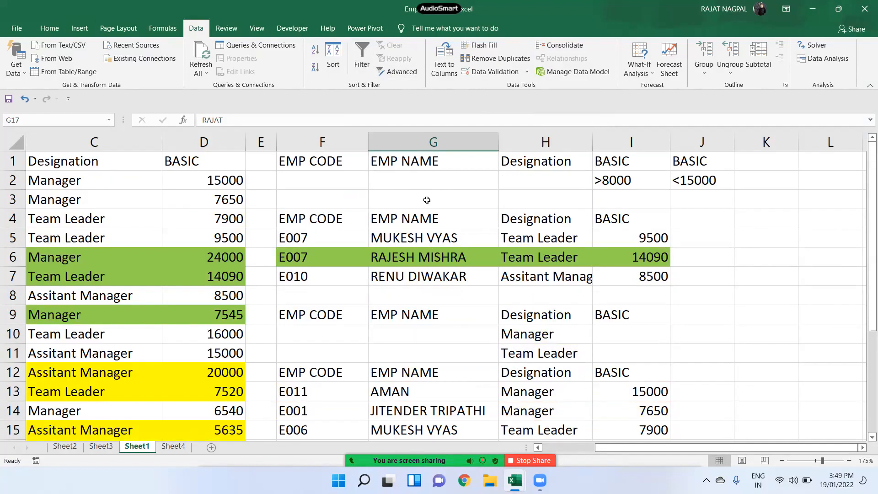
{"action": "left_click_drag", "start_coordinate": [432, 206], "coordinate": [36, 239]}
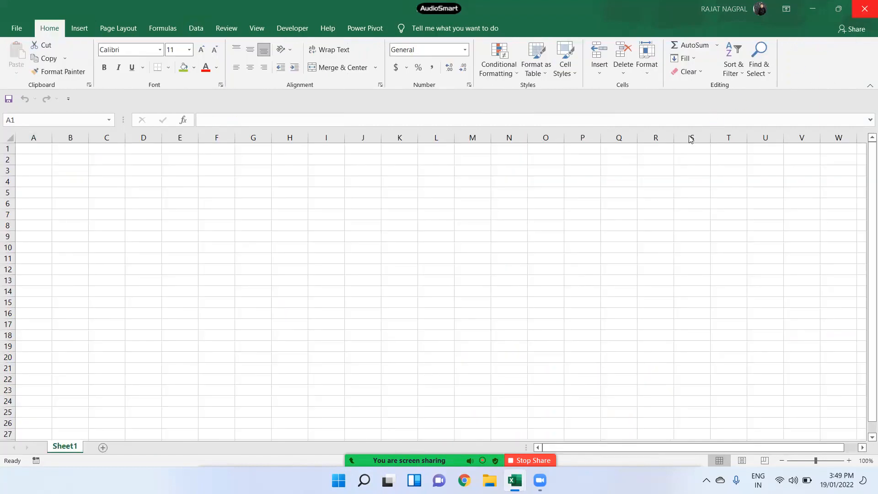
{"action": "left_click", "coordinate": [862, 8]}
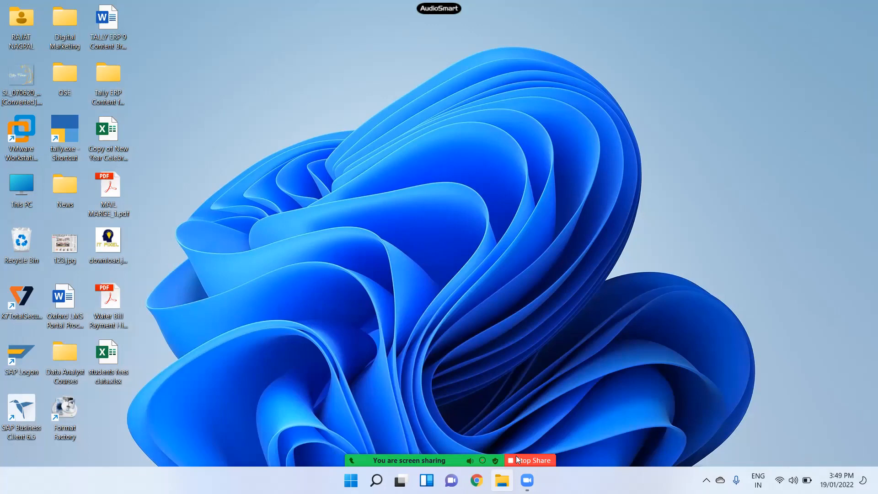
{"action": "left_click", "coordinate": [531, 434]}
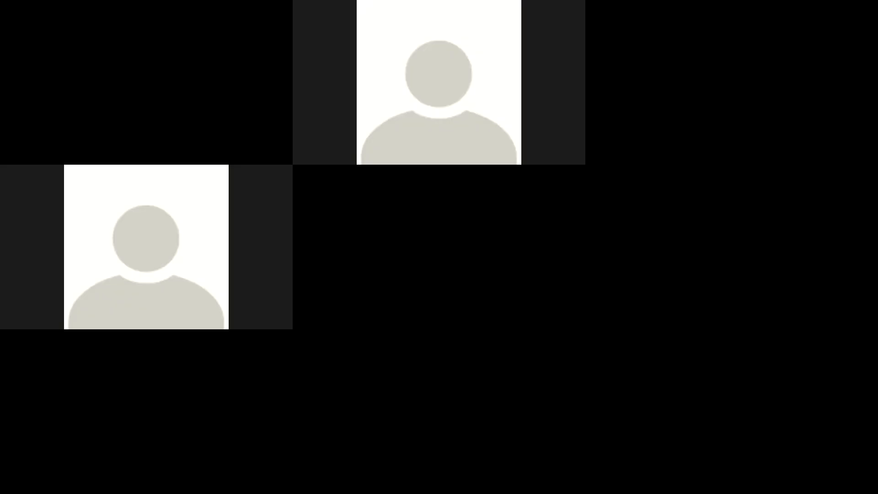